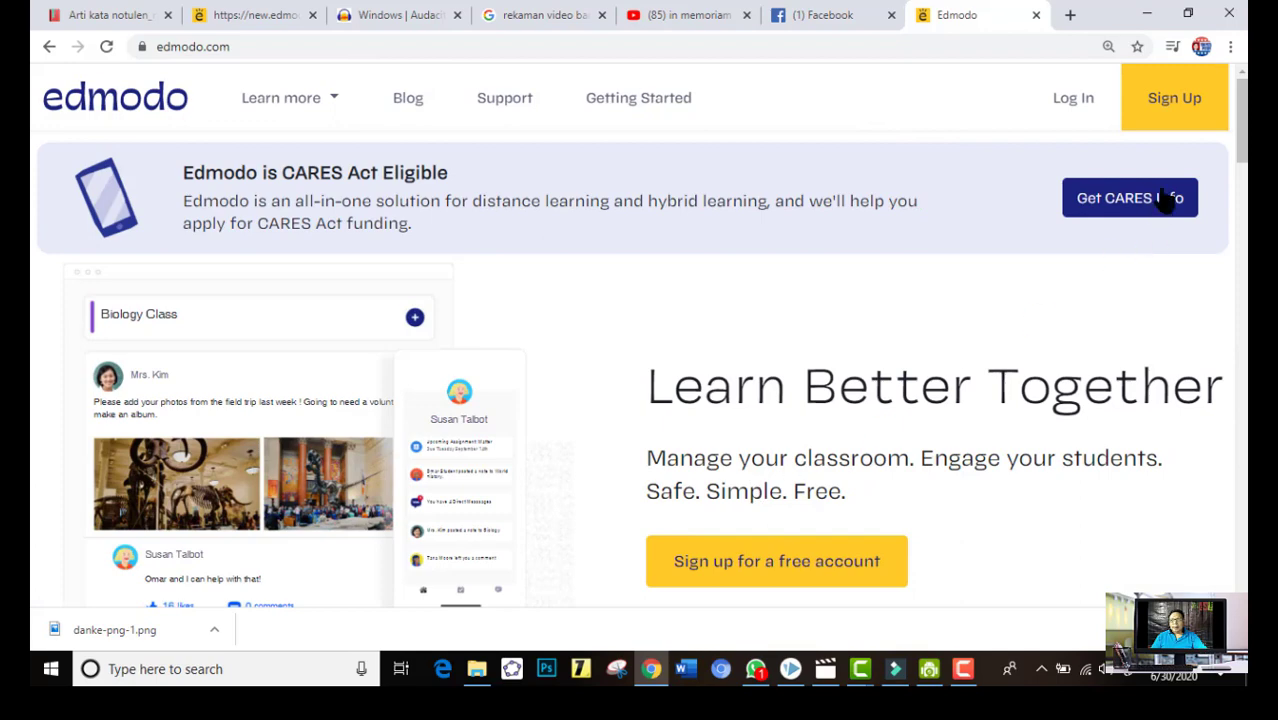
# Open the teacher account sign-up form, view the Google account chooser, and return to the email sign-up form
pyautogui.click(1171, 113)
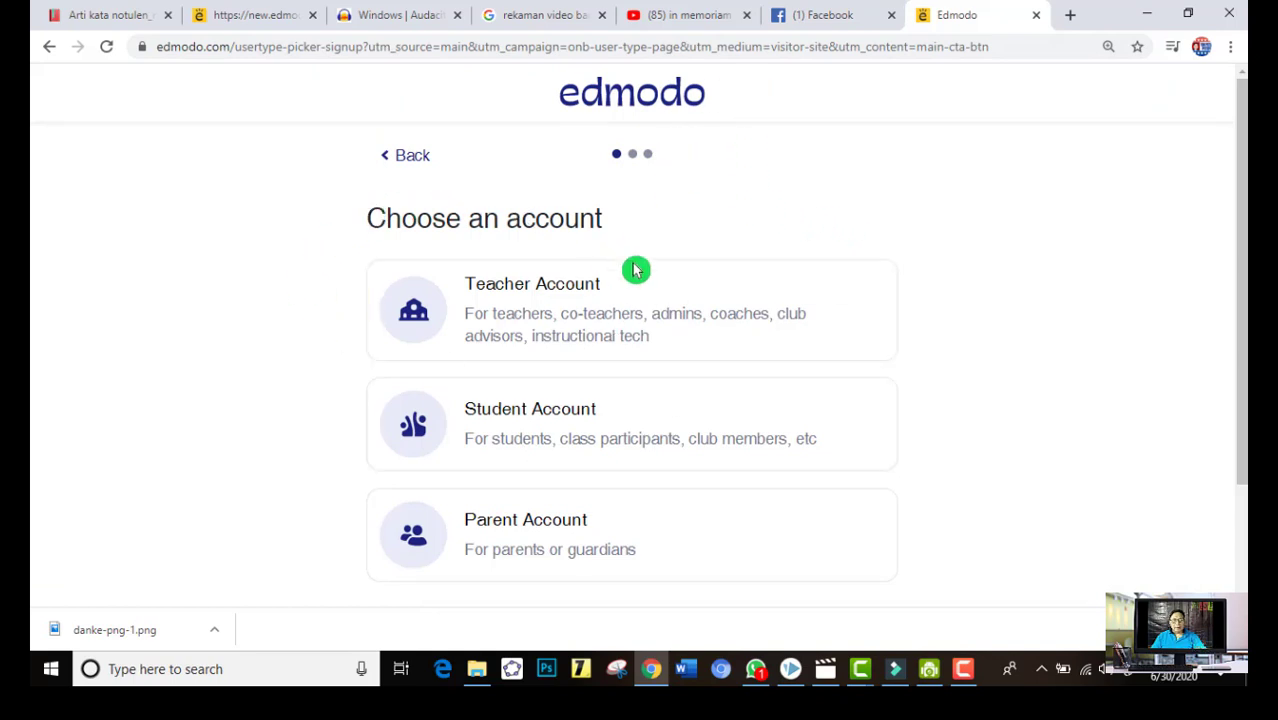
pyautogui.click(568, 309)
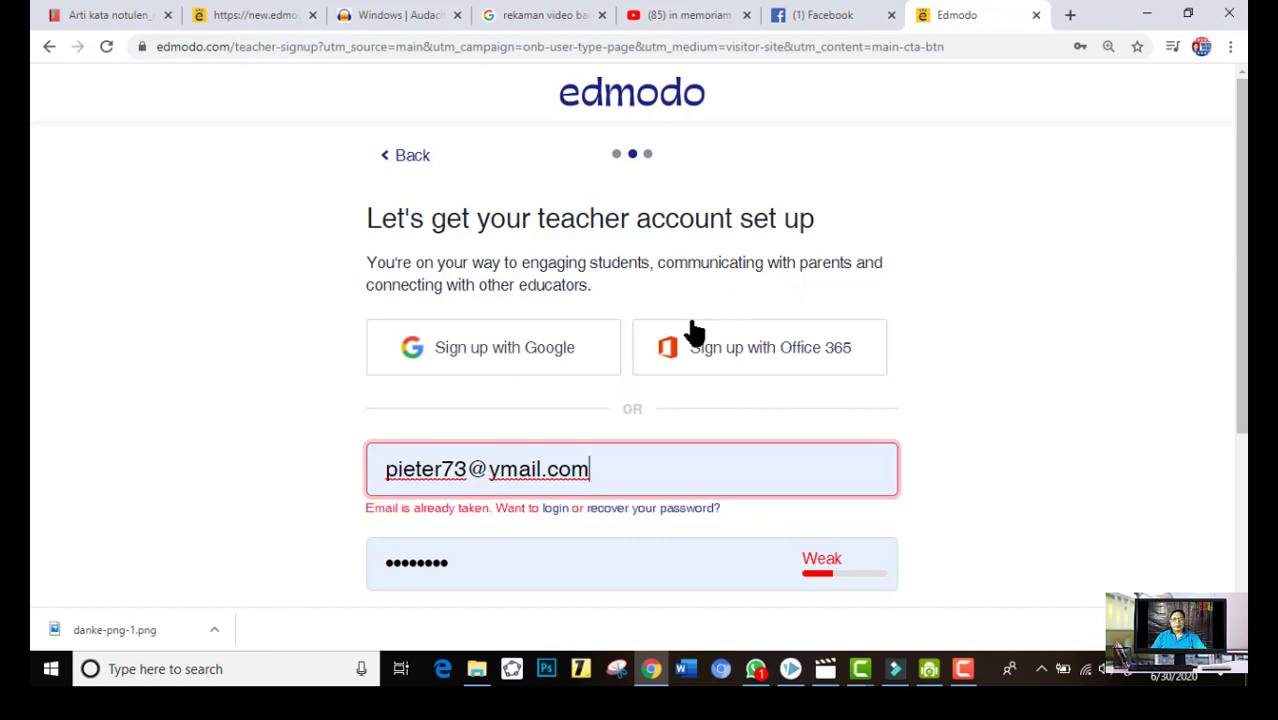
pyautogui.click(530, 358)
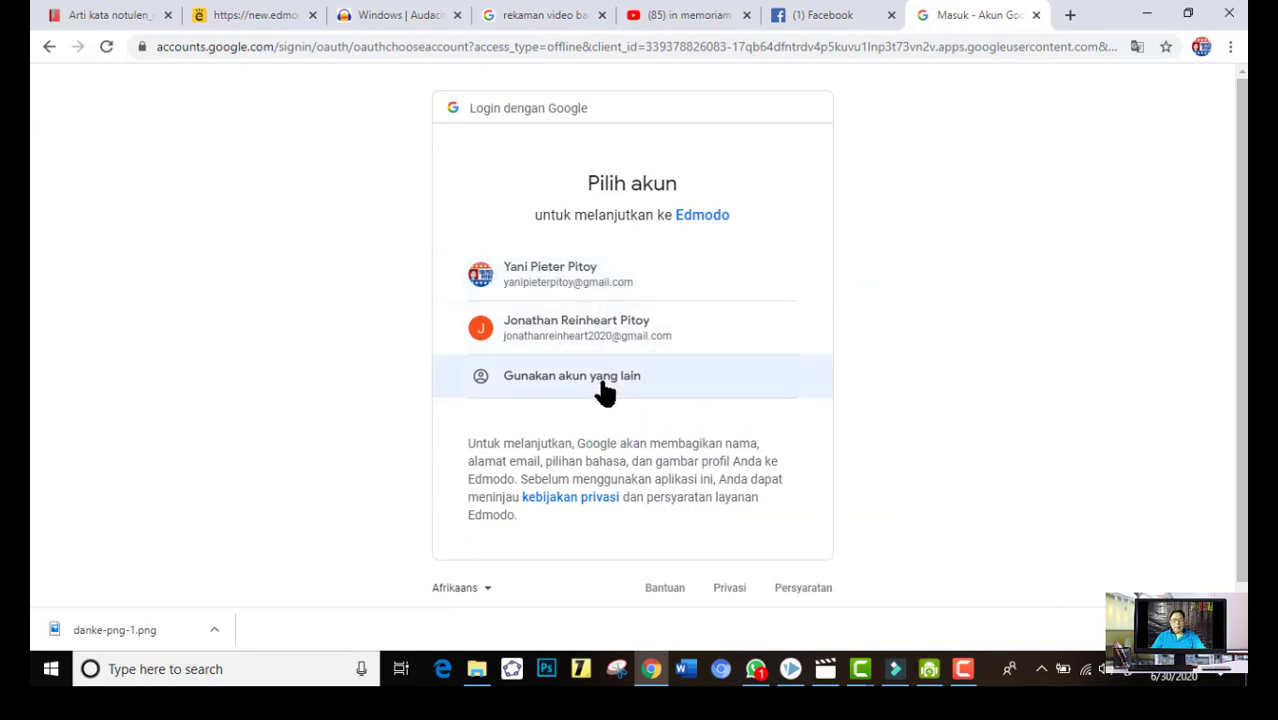
pyautogui.click(49, 47)
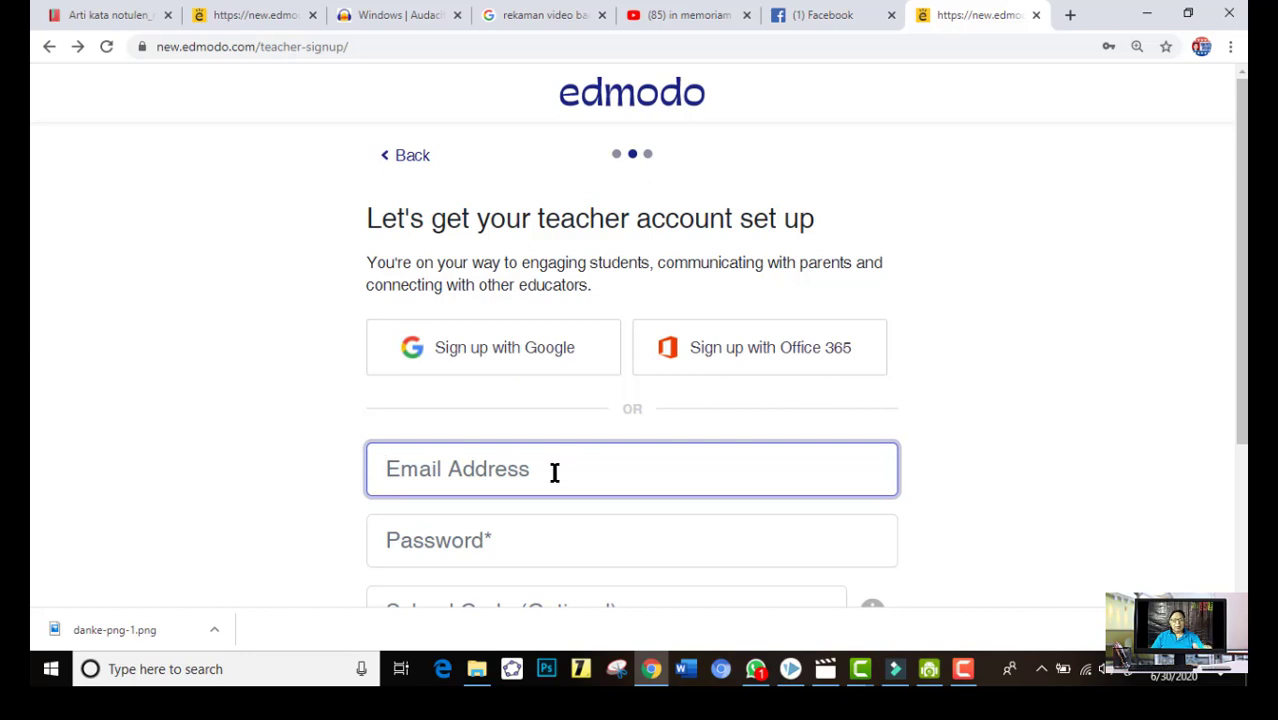
pyautogui.scroll(-1, 556, 474)
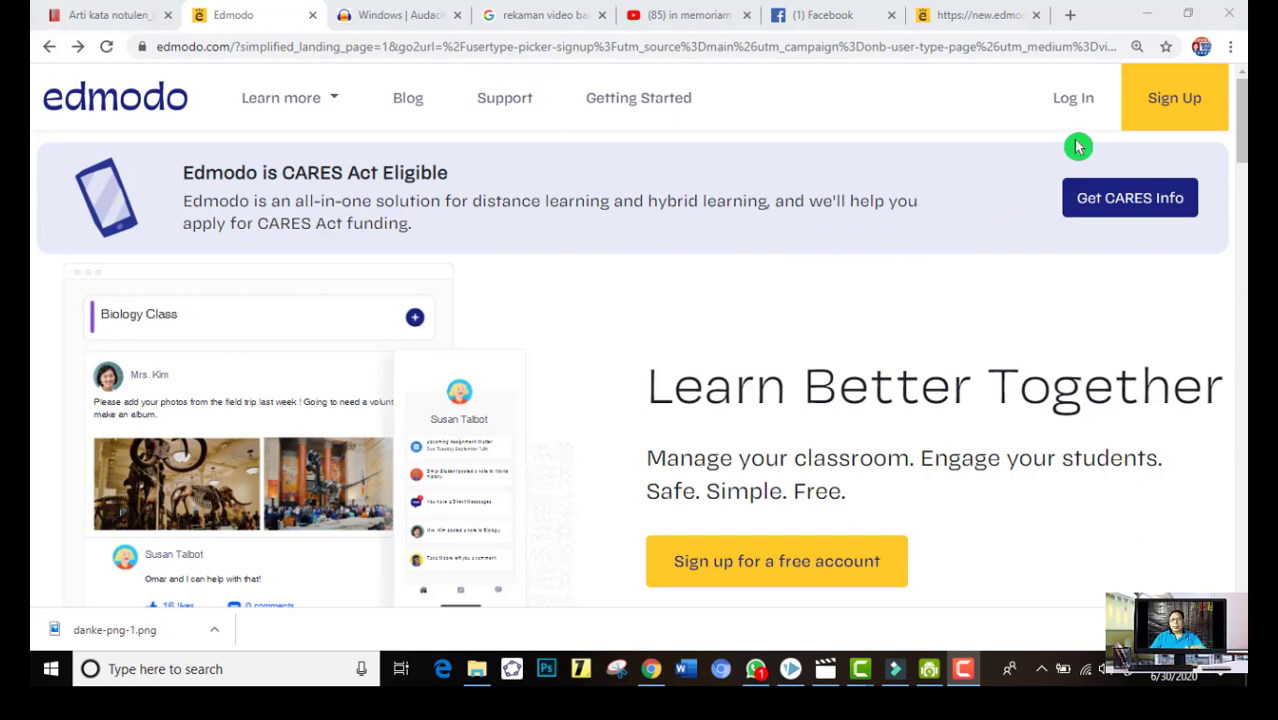
# Log in to Edmodo with the saved email and password from the login page
pyautogui.click(1073, 97)
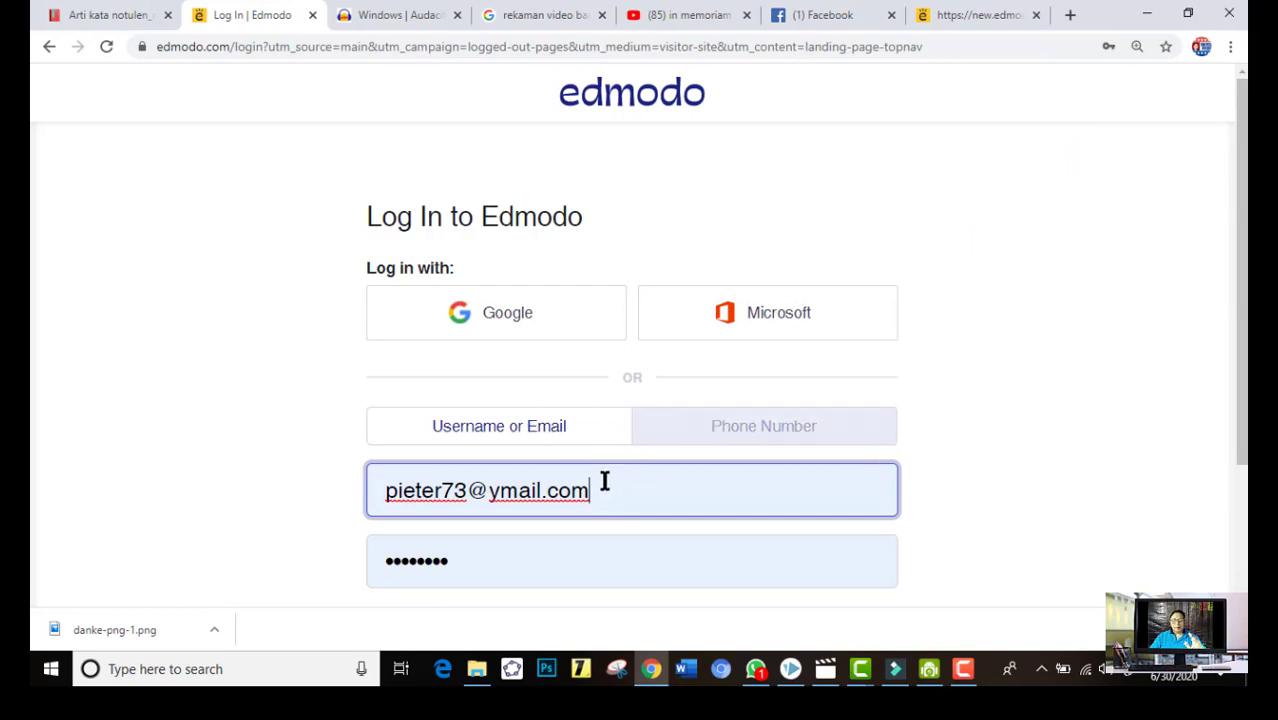
pyautogui.scroll(-2, 596, 514)
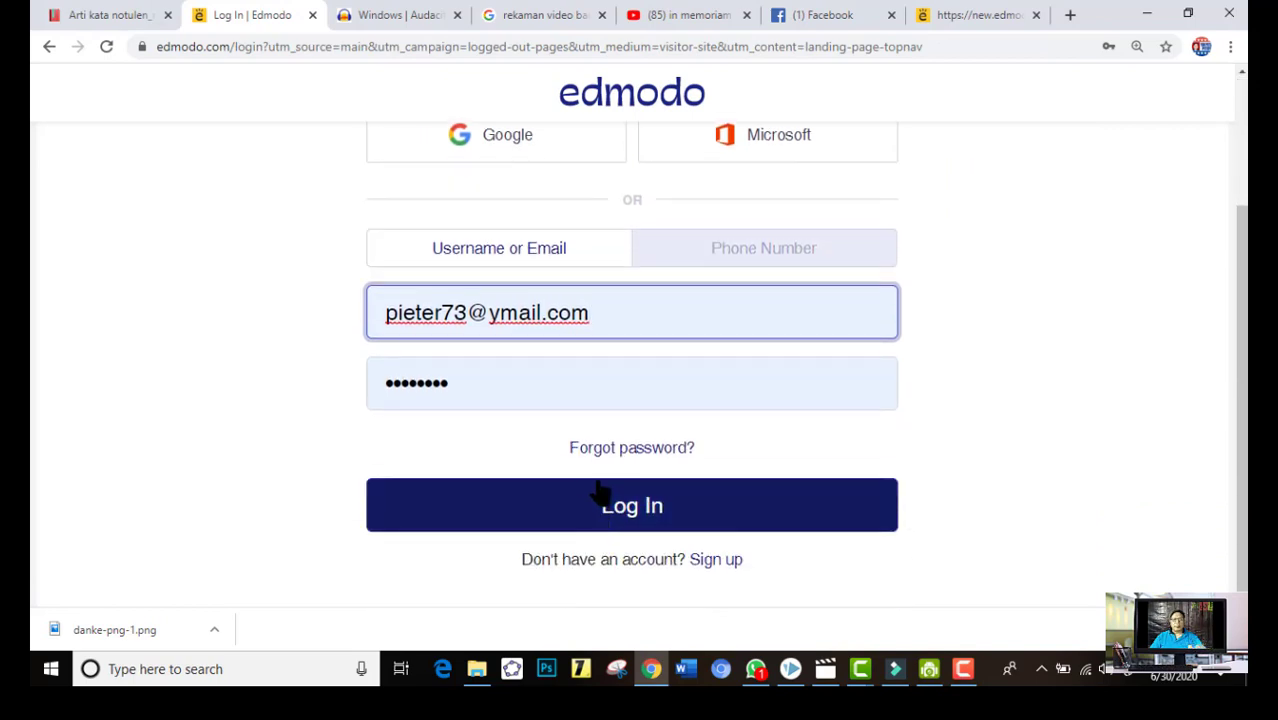
pyautogui.click(707, 370)
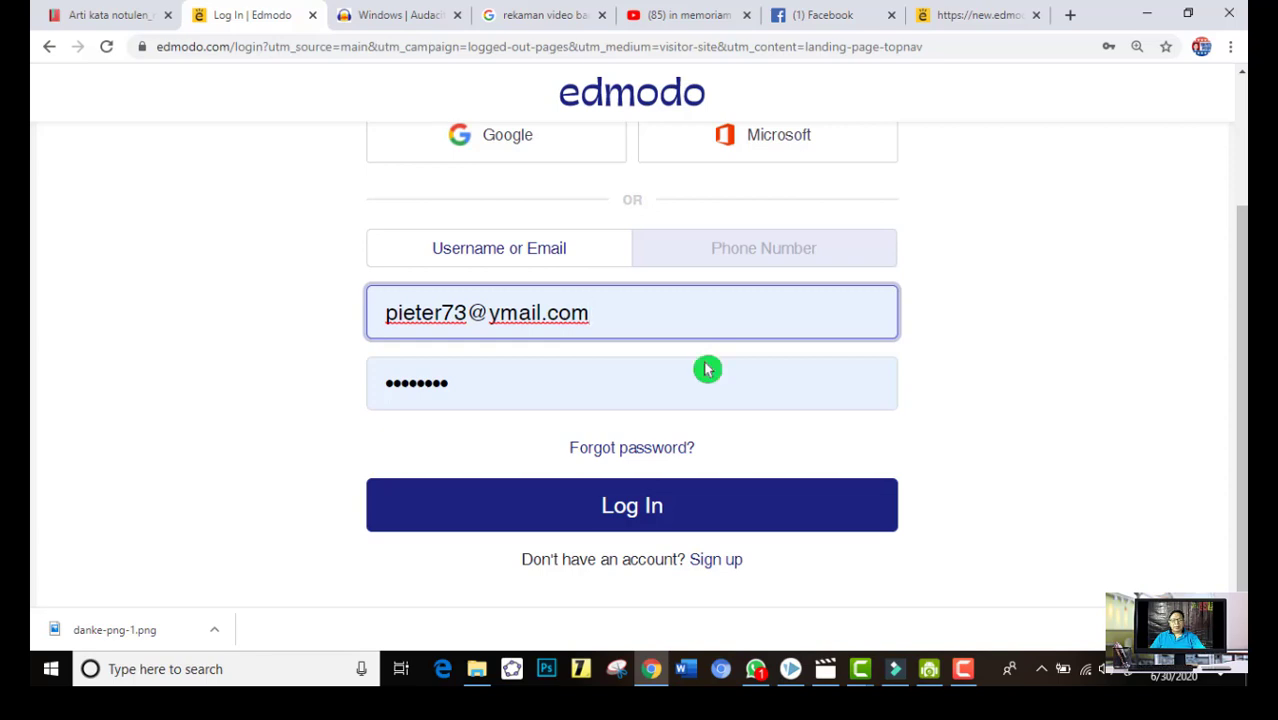
pyautogui.click(669, 510)
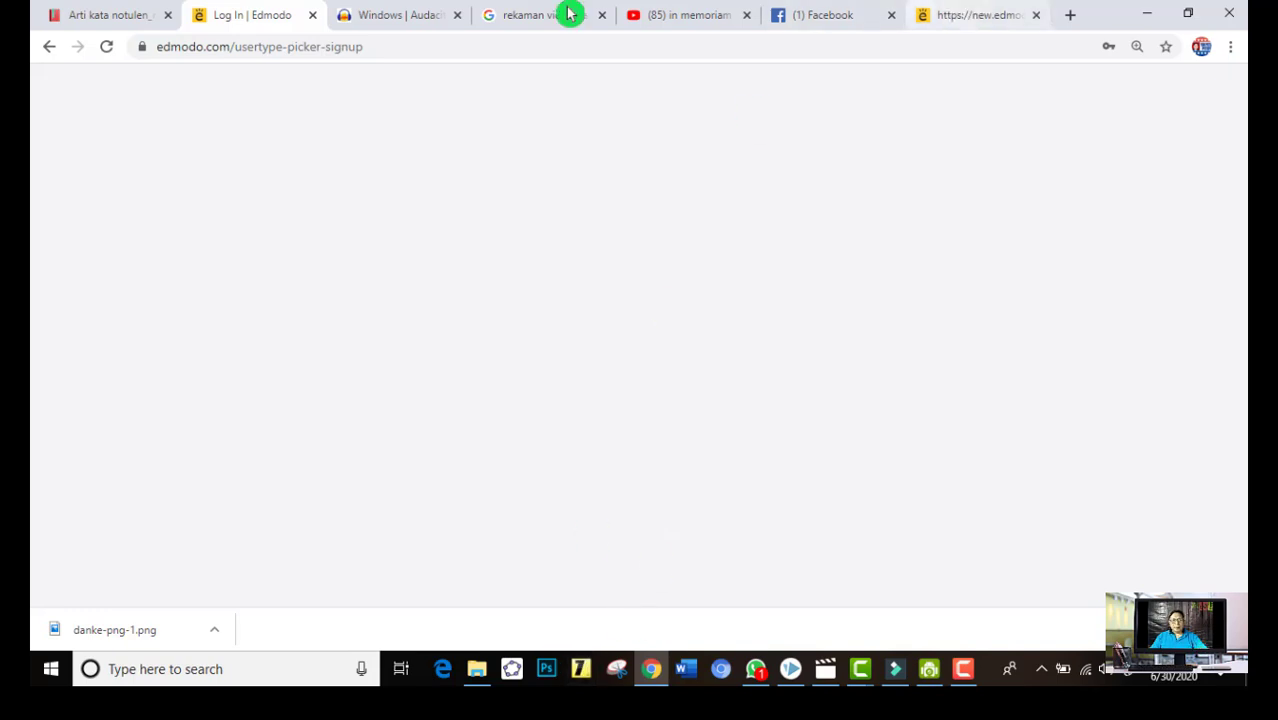
# Remove the usertype-picker-signup path from the page address and load the Edmodo home page
pyautogui.click(108, 47)
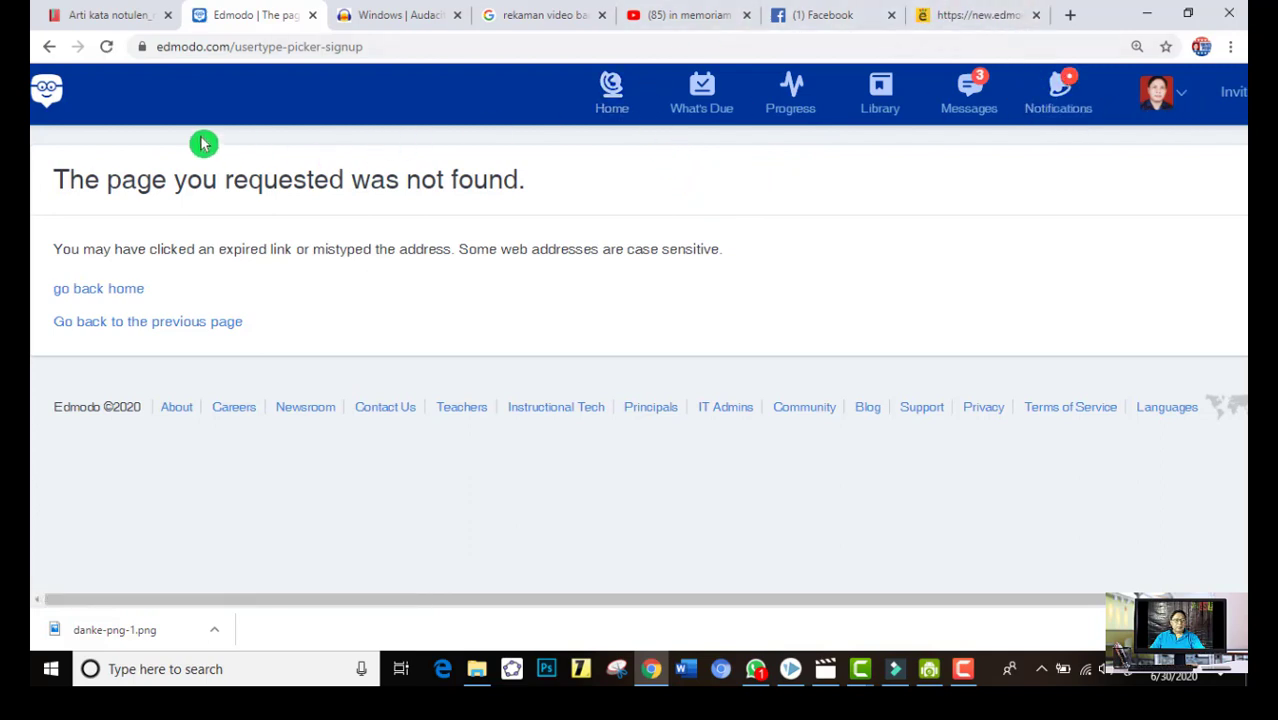
pyautogui.click(106, 46)
pyautogui.click(272, 47)
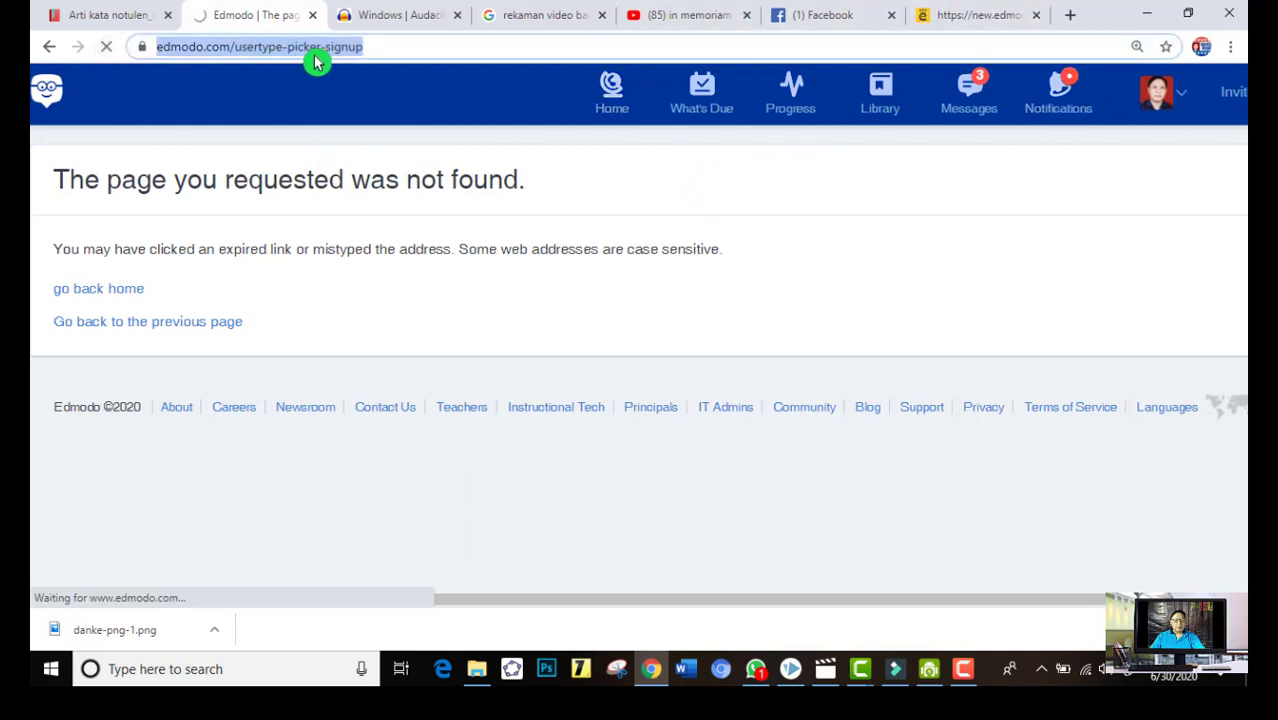
pyautogui.press('End')
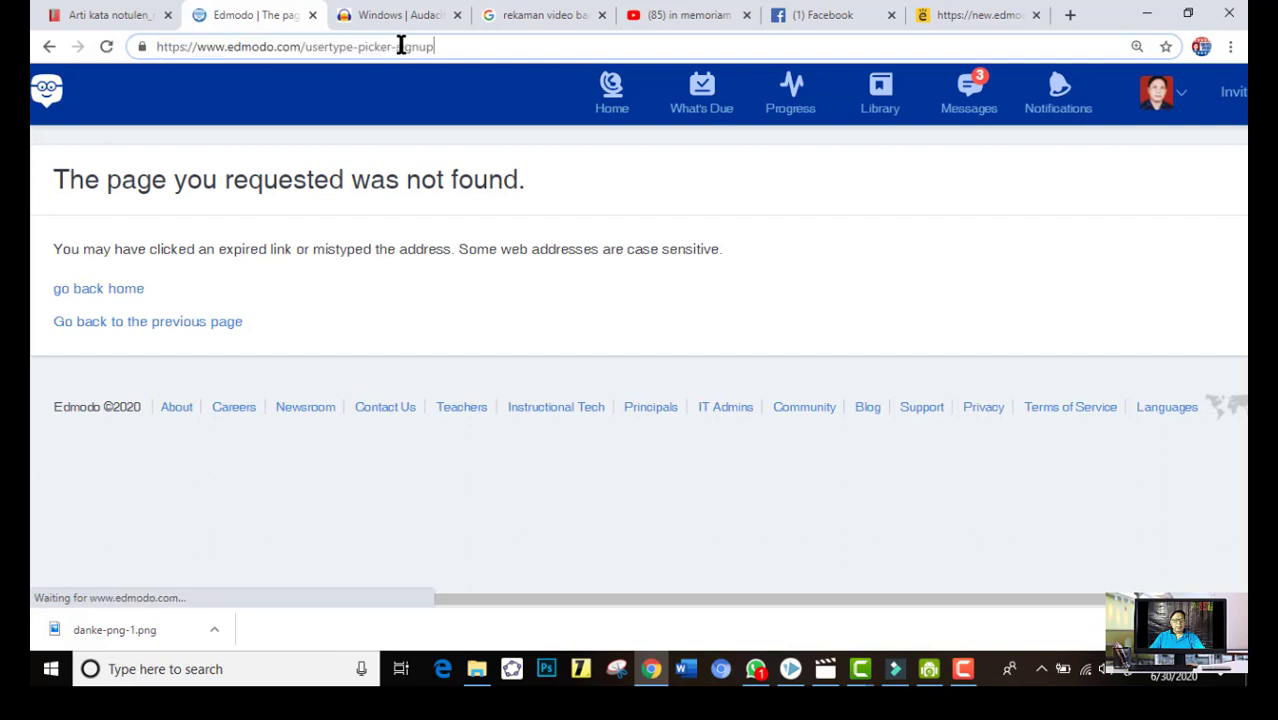
pyautogui.click(1004, 28)
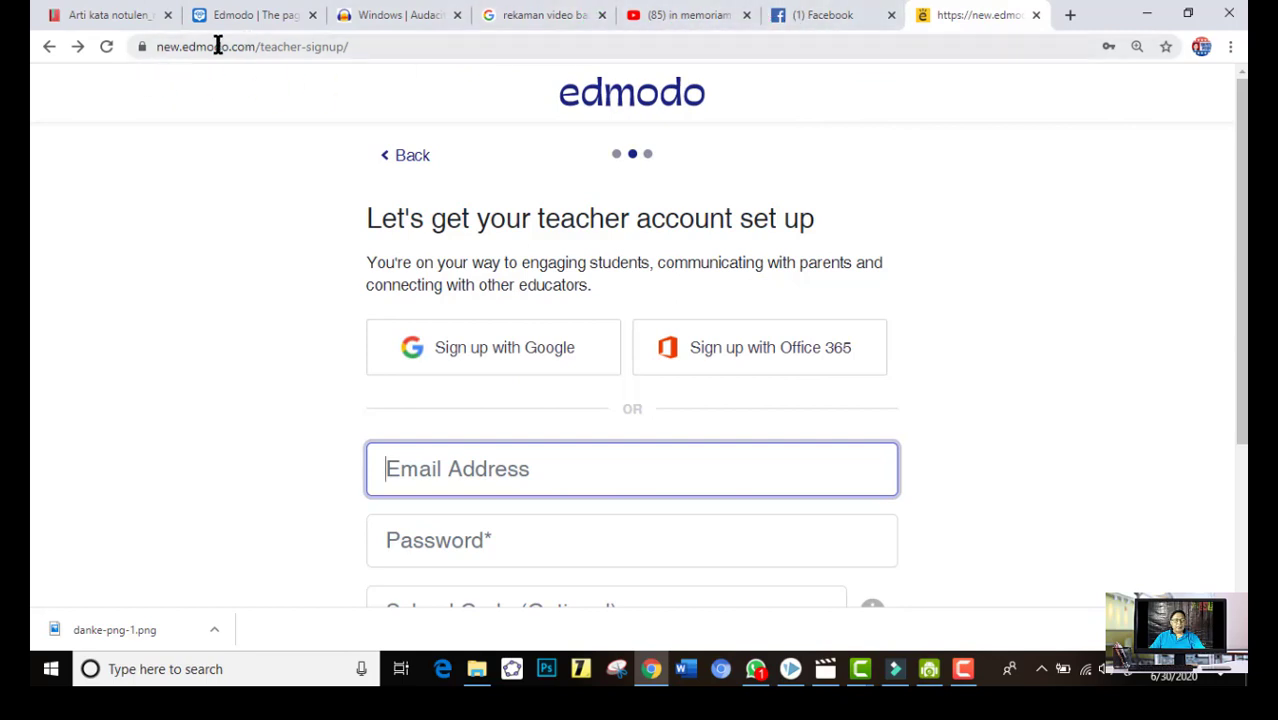
pyautogui.click(272, 24)
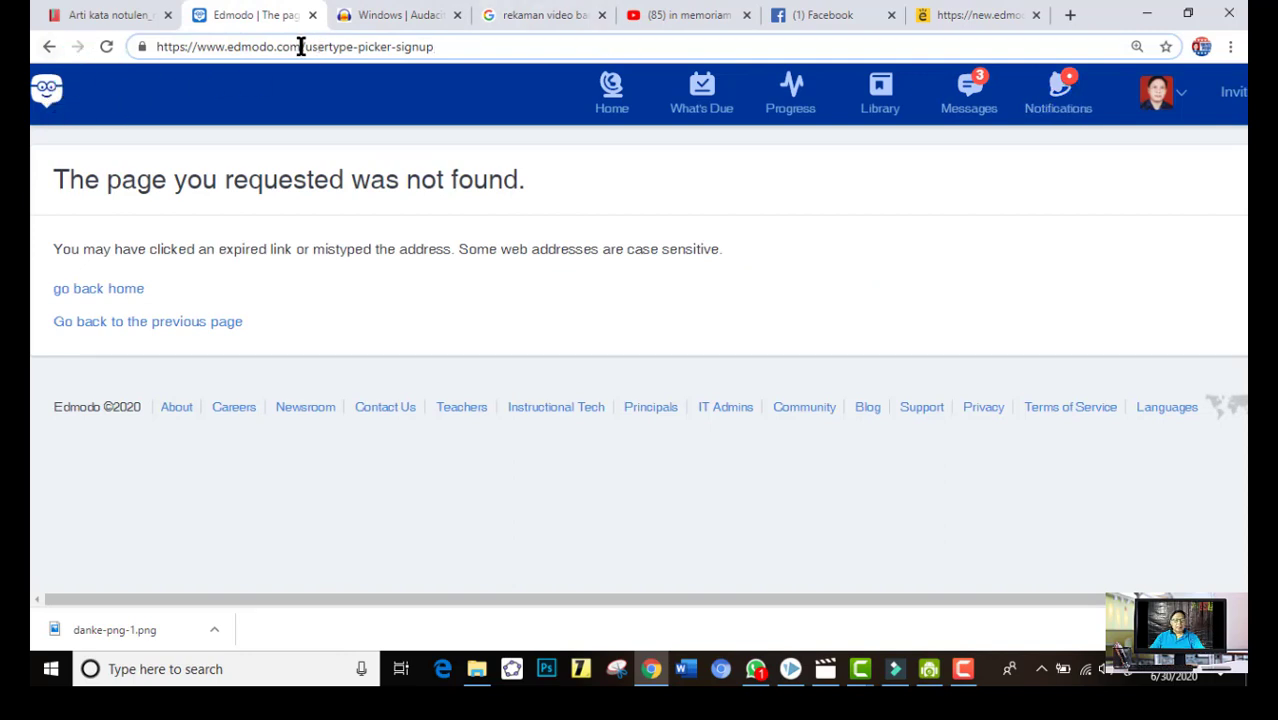
pyautogui.moveTo(300, 47); pyautogui.dragTo(496, 46)
pyautogui.press('BackSpace')
pyautogui.press('Return')
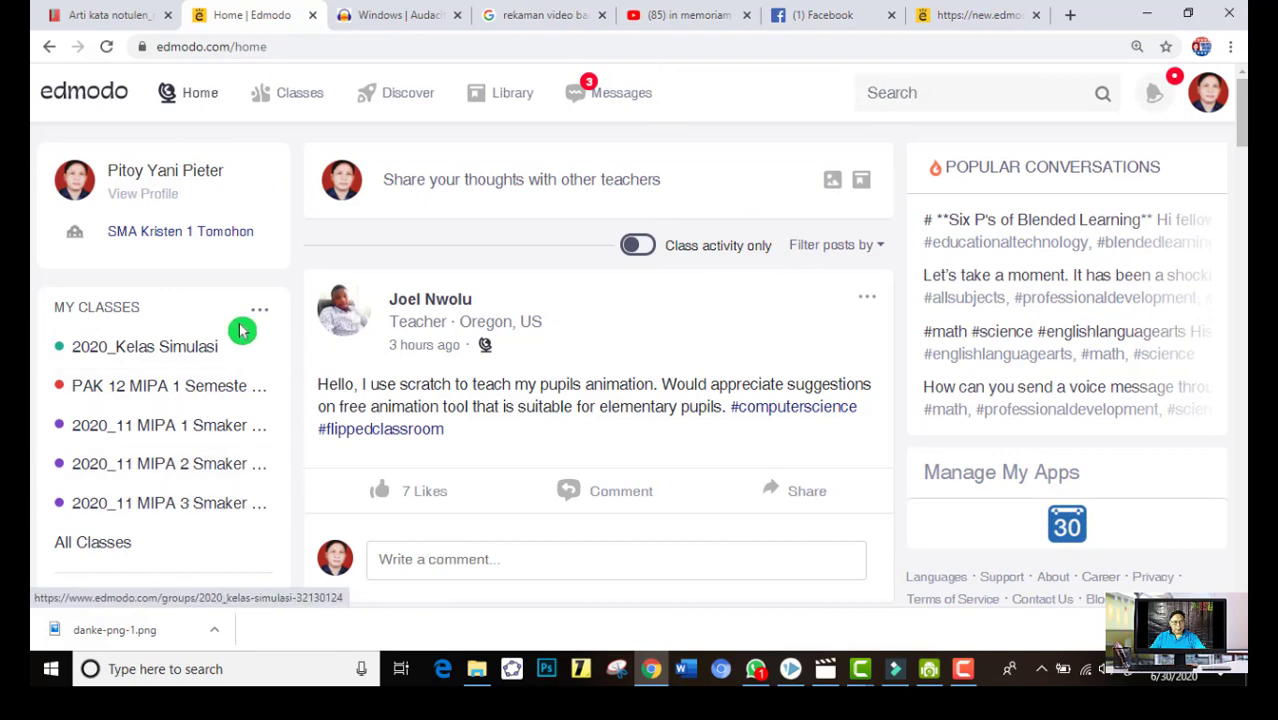
# Open the full list of classes and look through the existing classes
pyautogui.click(94, 545)
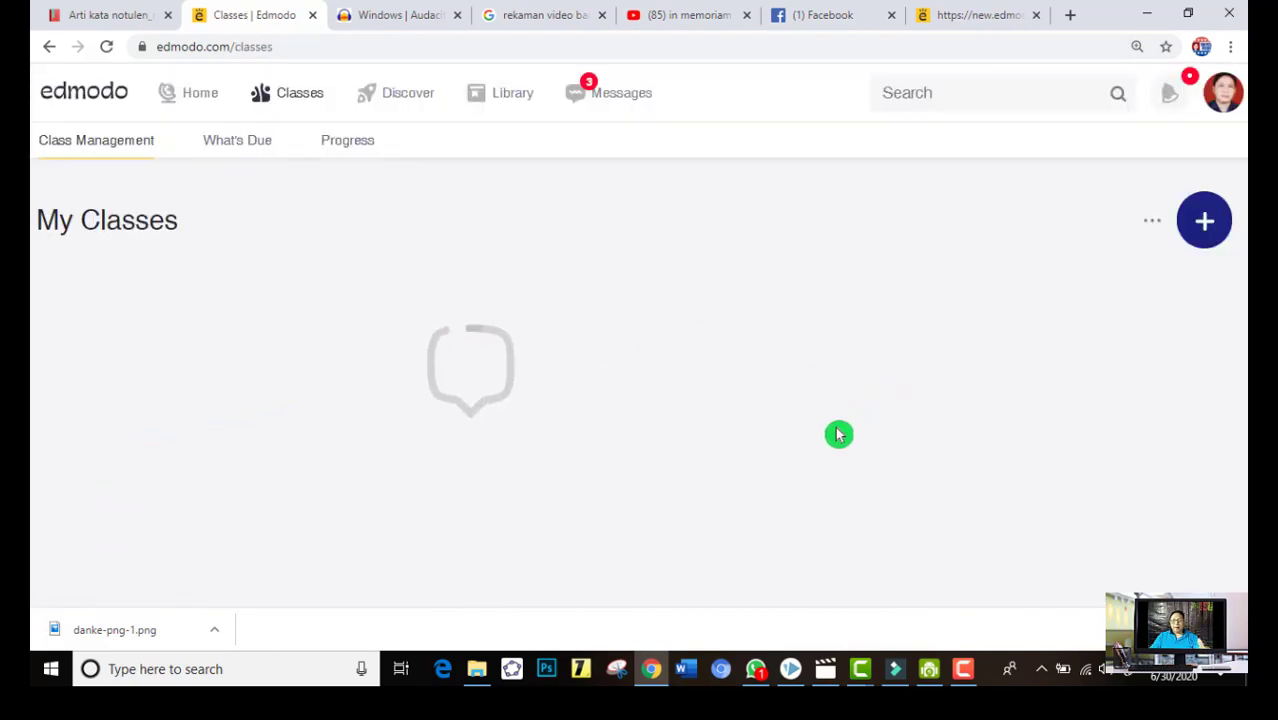
pyautogui.scroll(-15, 635, 468)
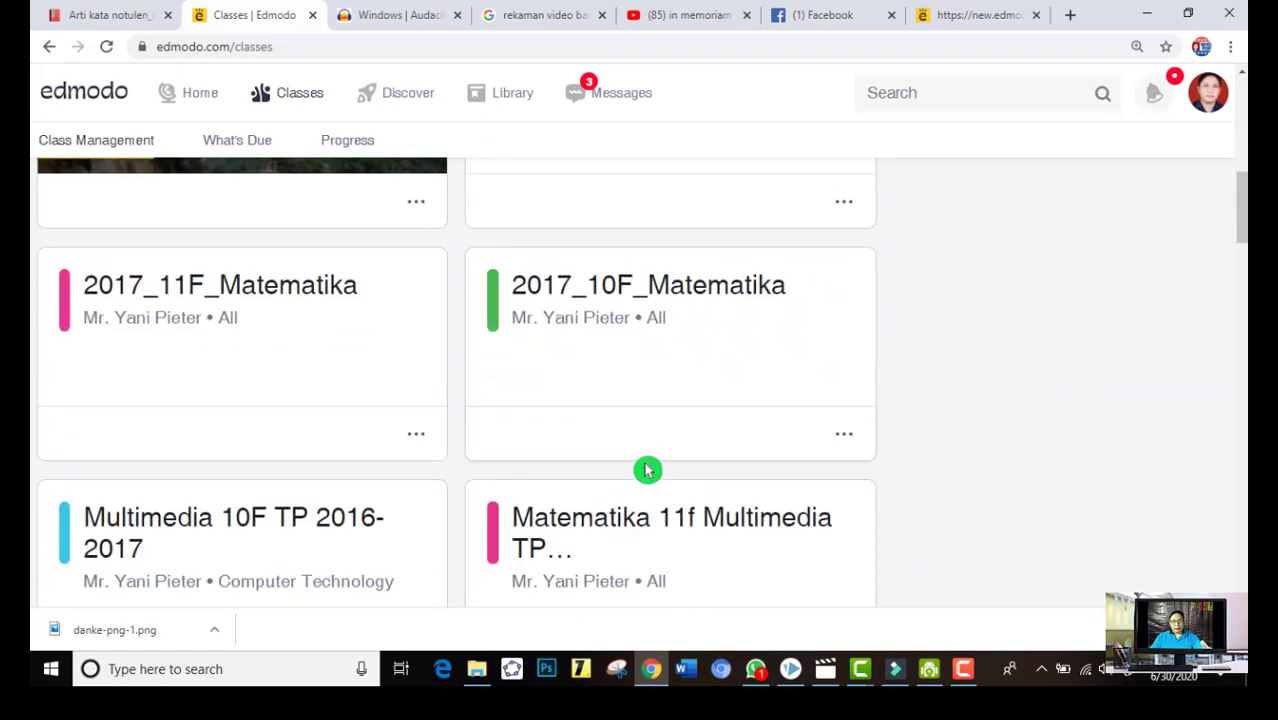
pyautogui.scroll(-9, 638, 468)
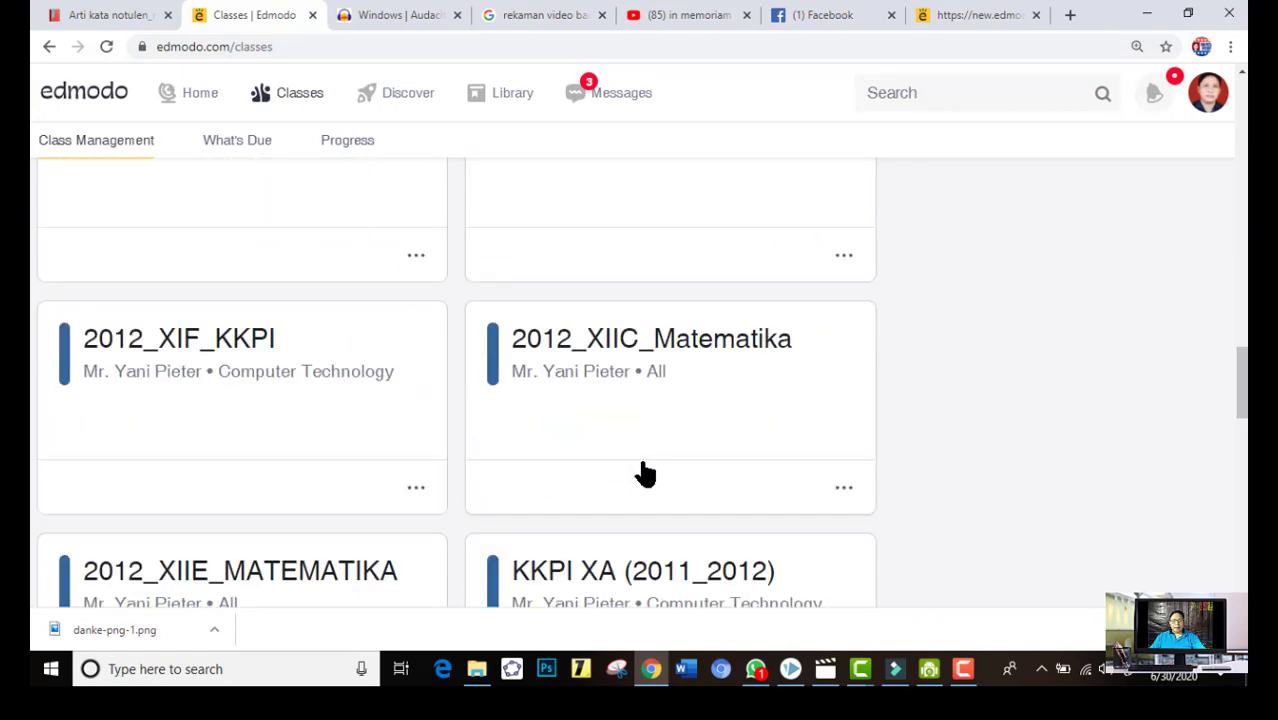
pyautogui.scroll(-6, 652, 470)
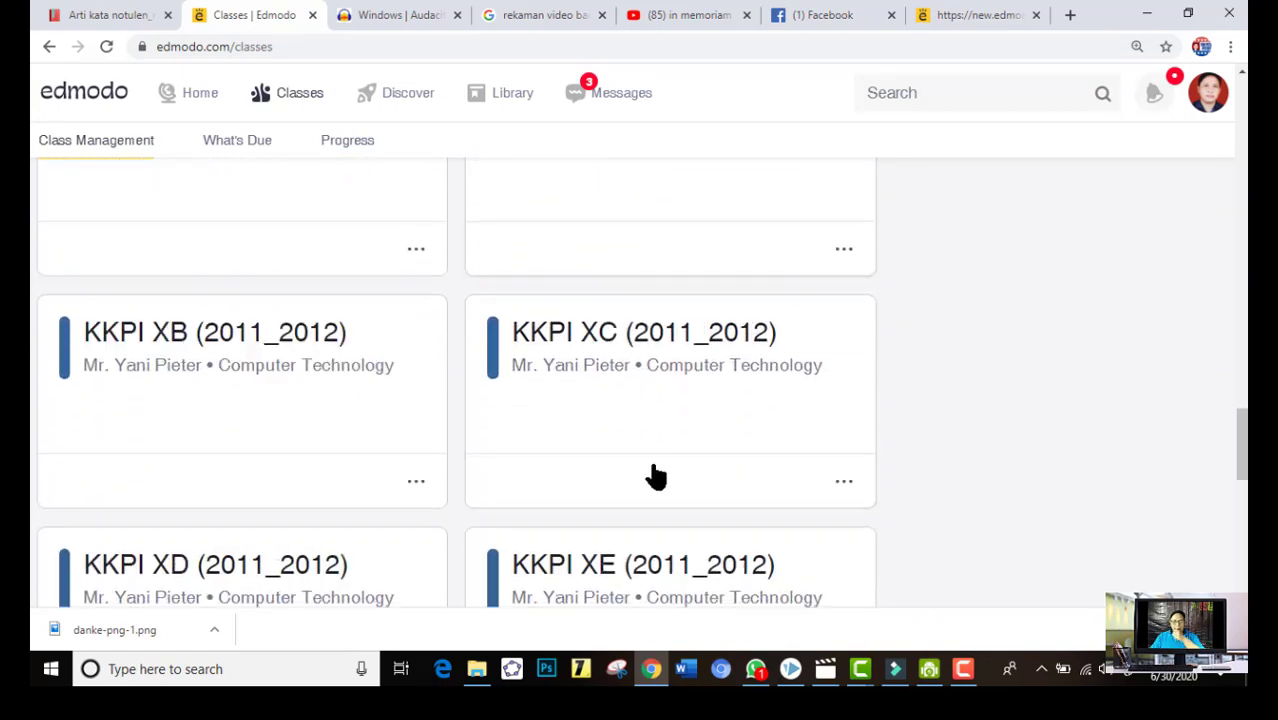
pyautogui.scroll(-3, 662, 480)
pyautogui.scroll(10, 650, 510)
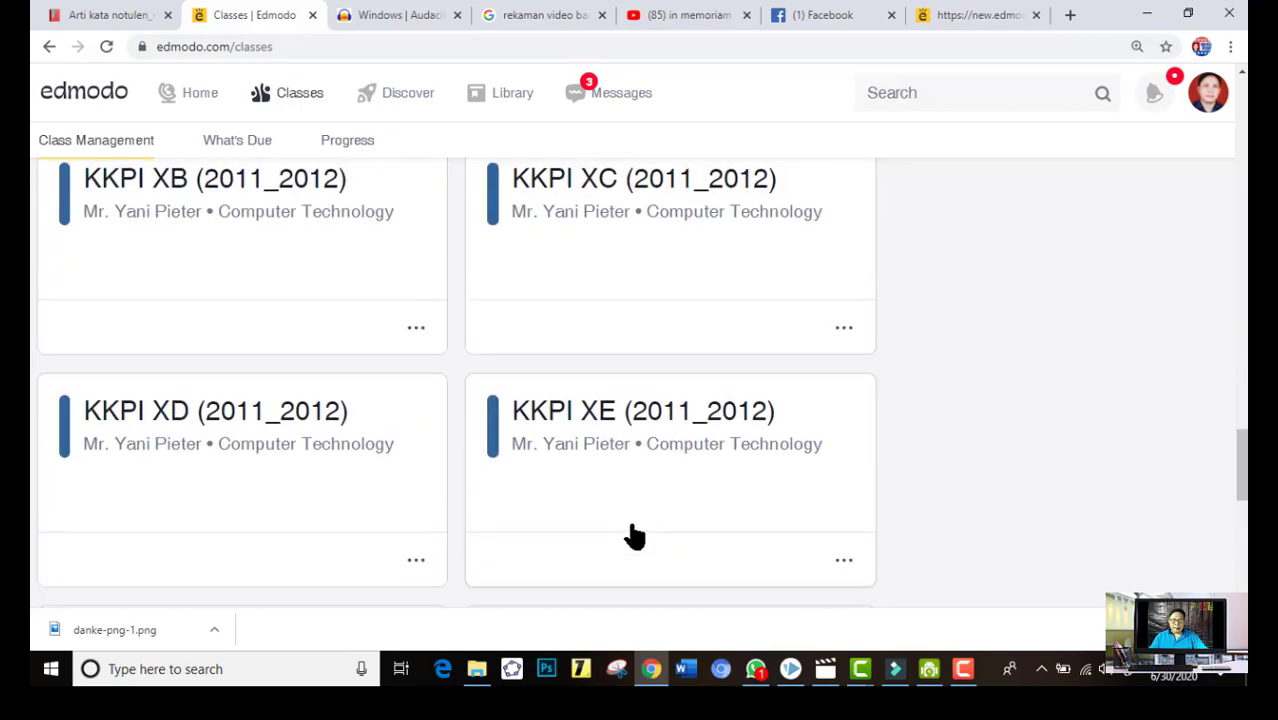
pyautogui.scroll(15, 638, 523)
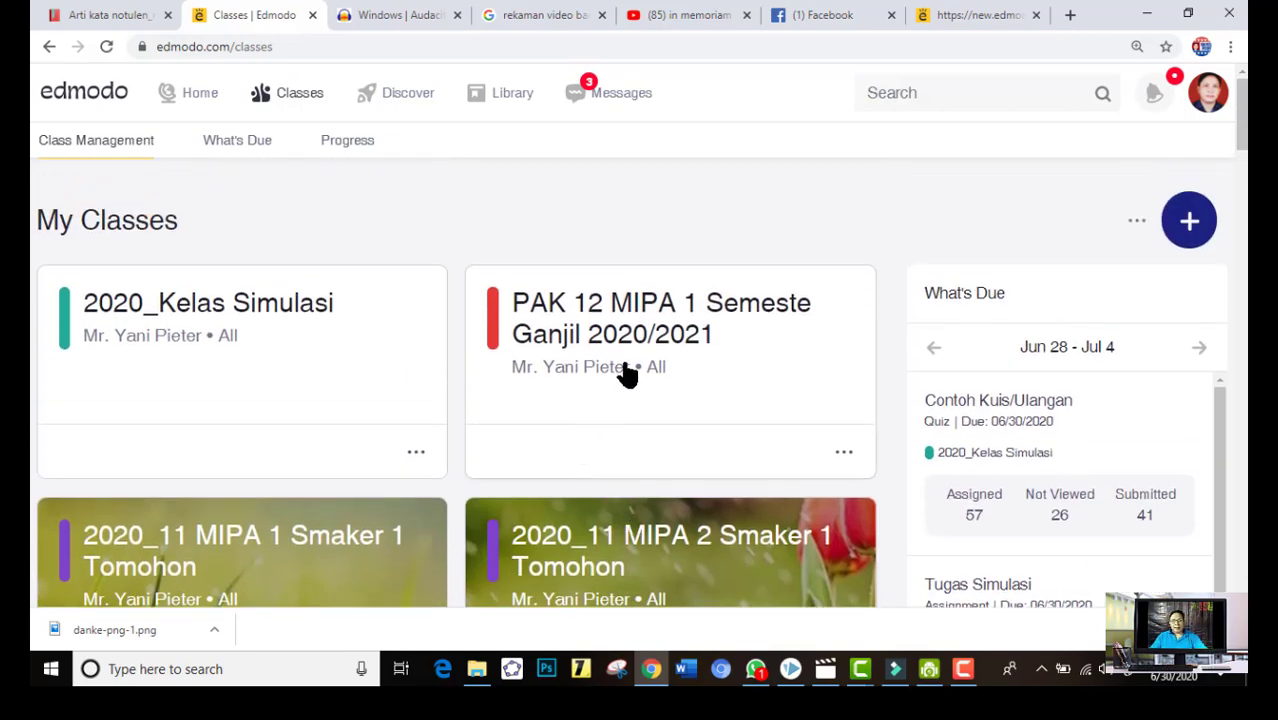
pyautogui.click(925, 236)
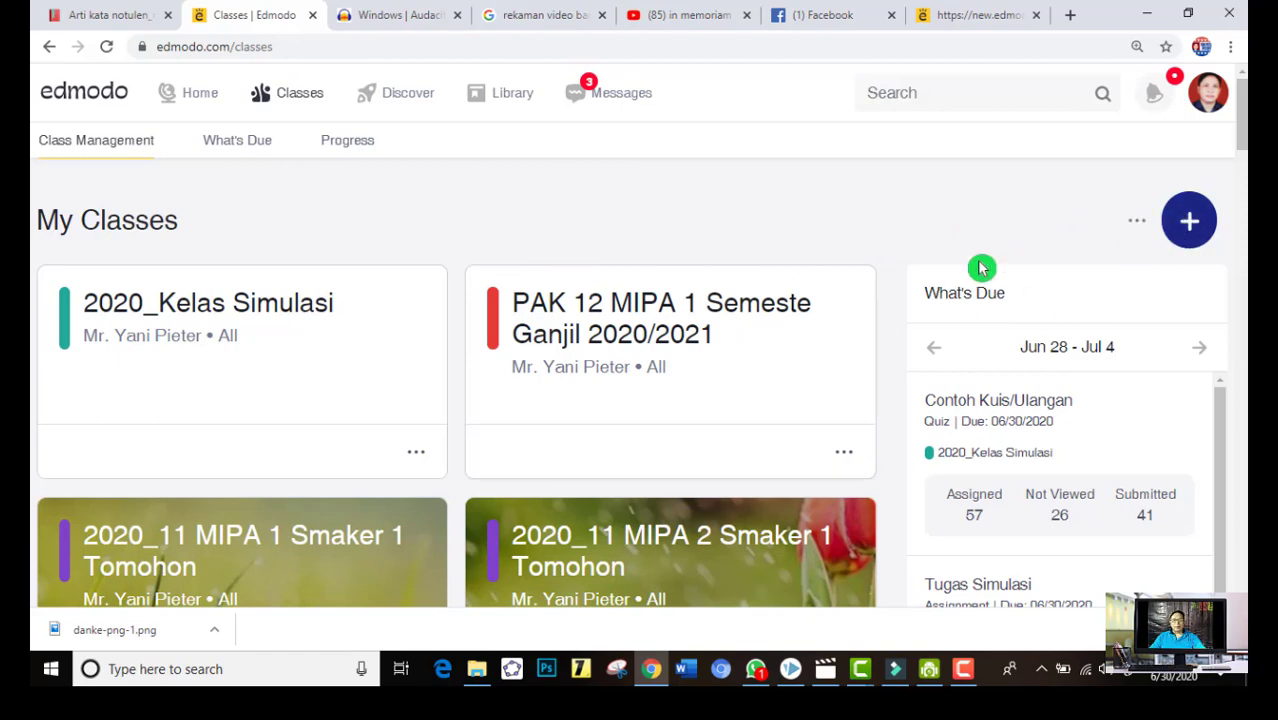
# Start creating a new class and name it "Matematika Umum 11 MIPA 1"
pyautogui.click(1183, 228)
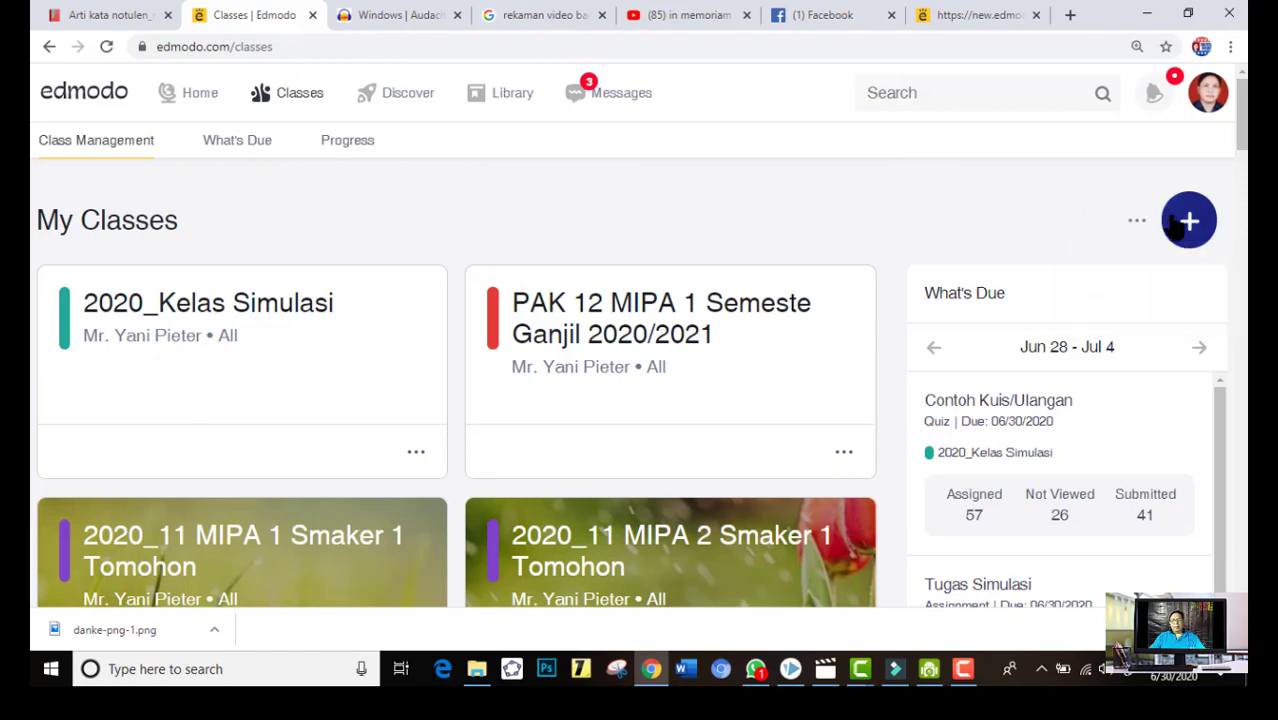
pyautogui.click(1186, 225)
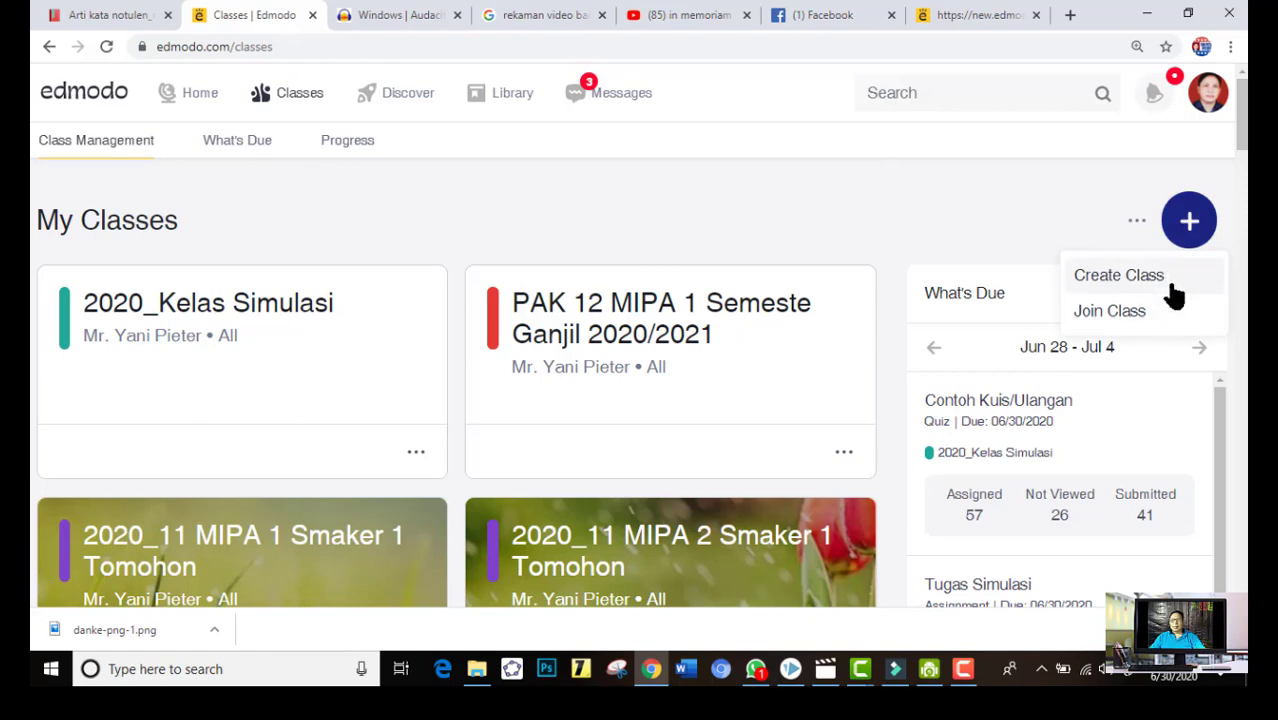
pyautogui.click(922, 214)
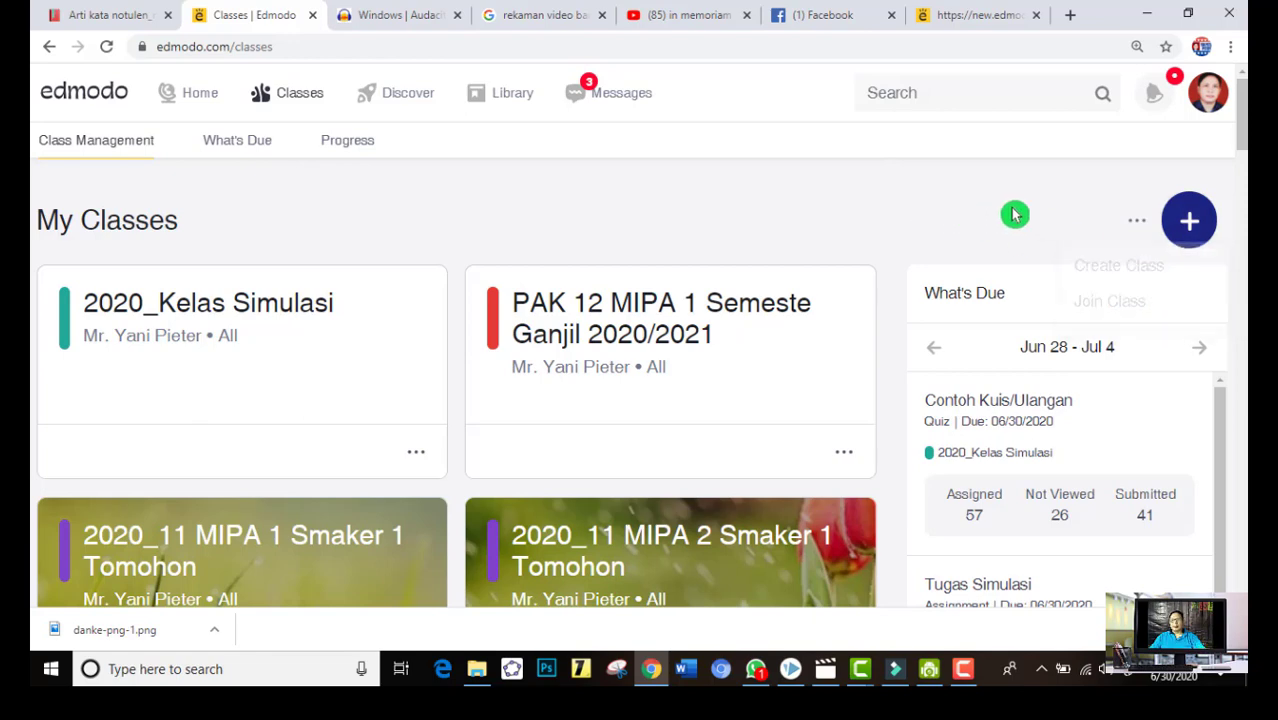
pyautogui.click(1183, 229)
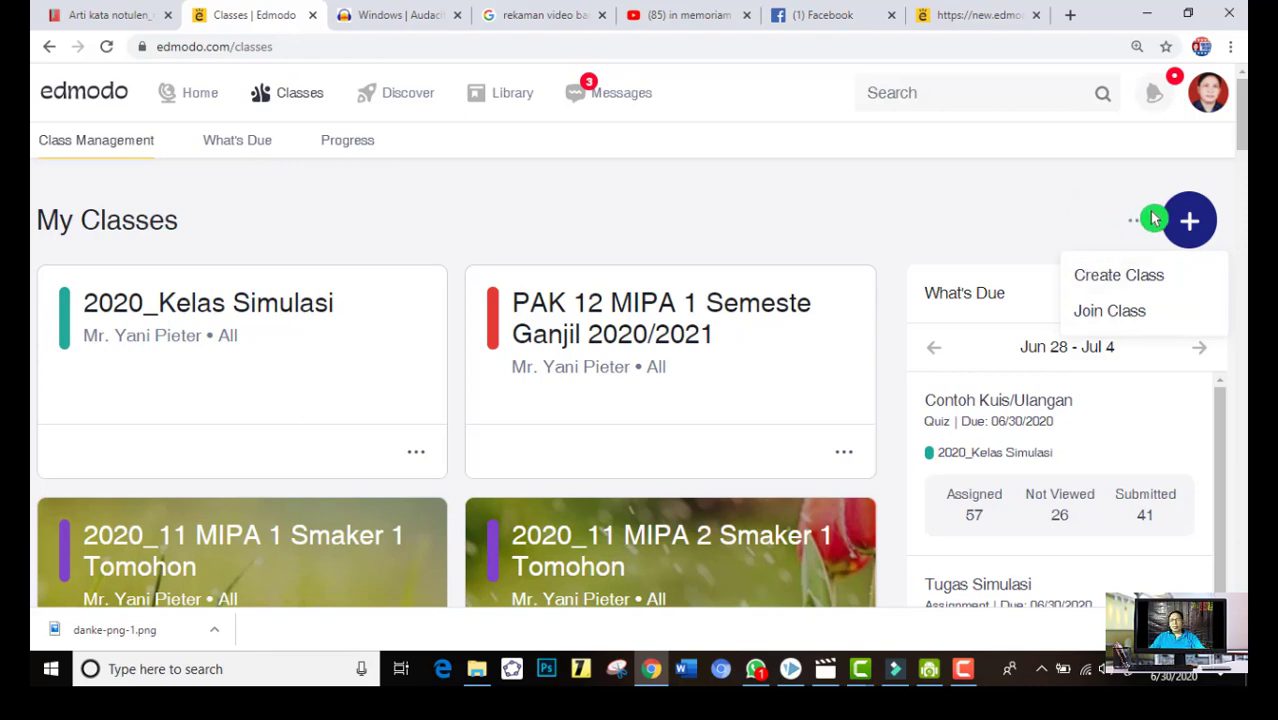
pyautogui.click(1141, 287)
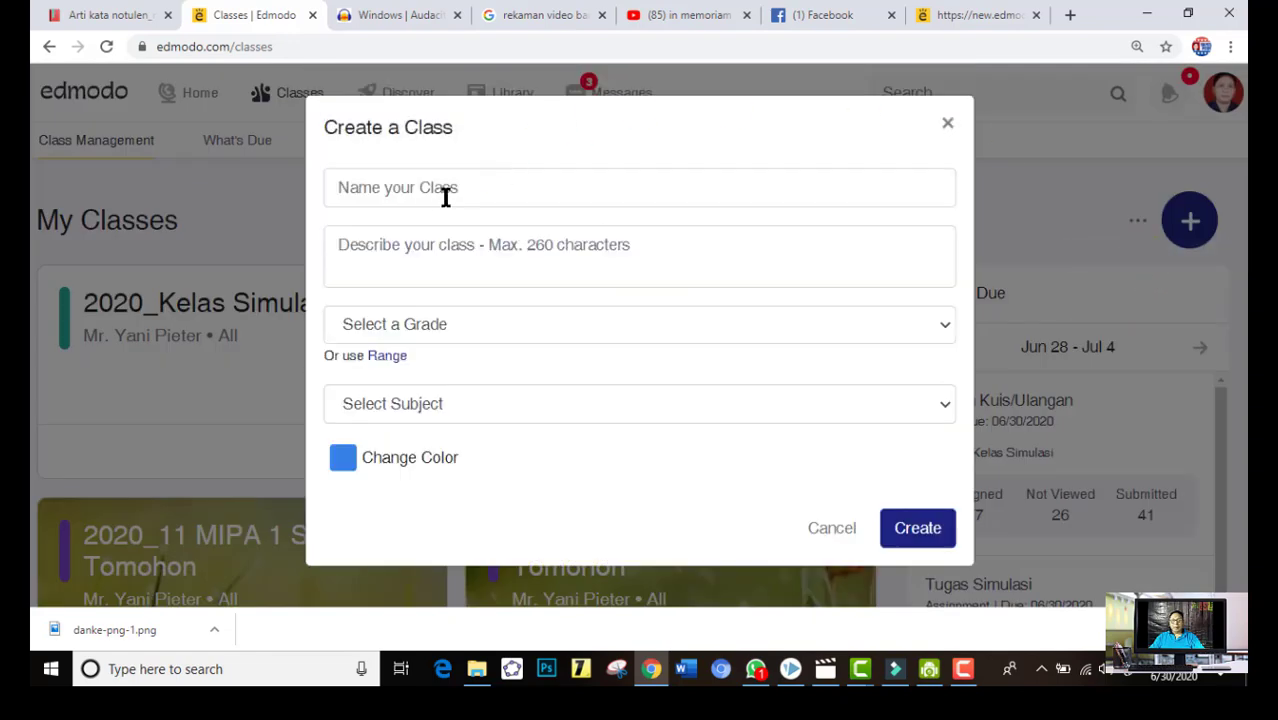
pyautogui.click(409, 193)
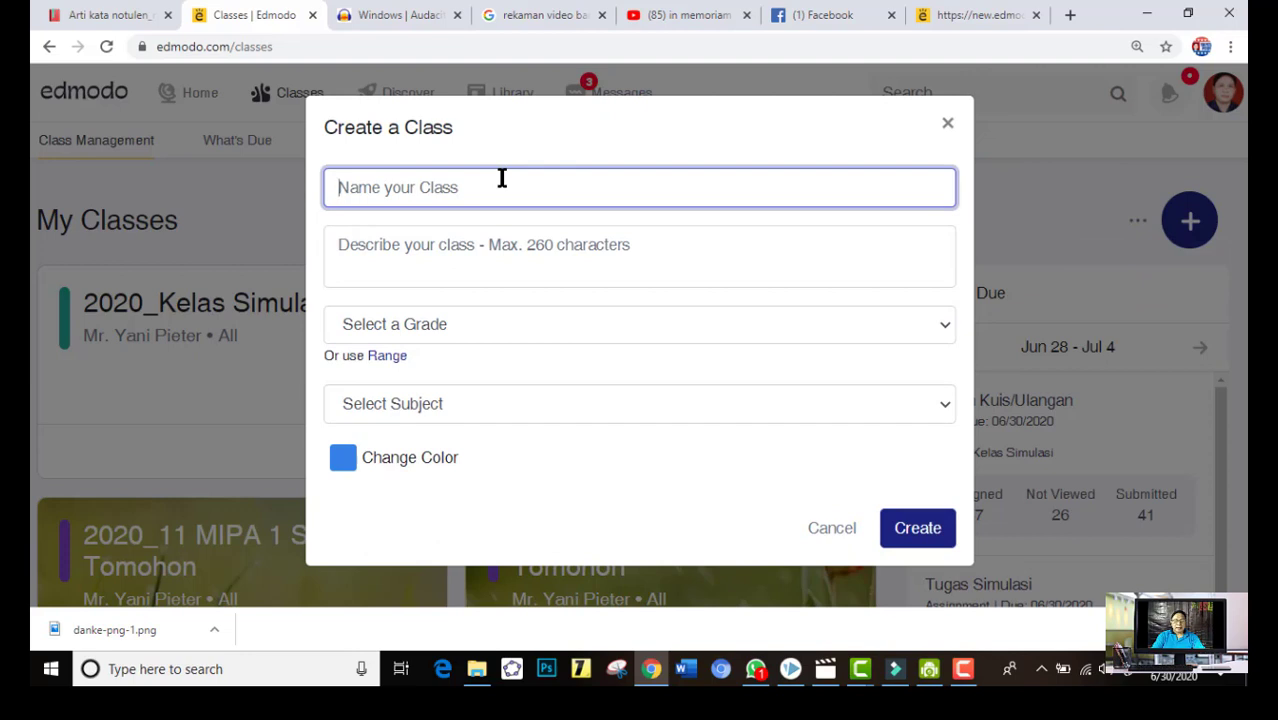
pyautogui.write('Matematika Umum 11 MIPA 1')
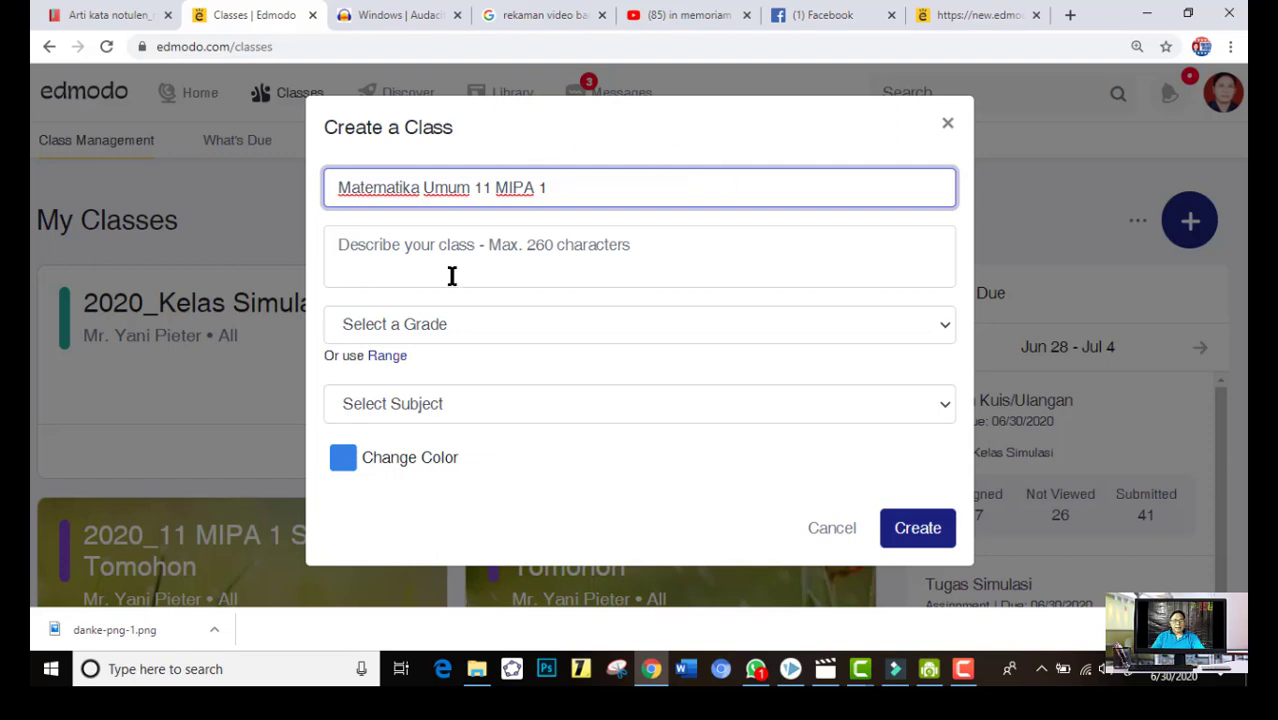
# Enter "Semester Ganjil TP 2020/2021" as the description of the new class
pyautogui.click(390, 253)
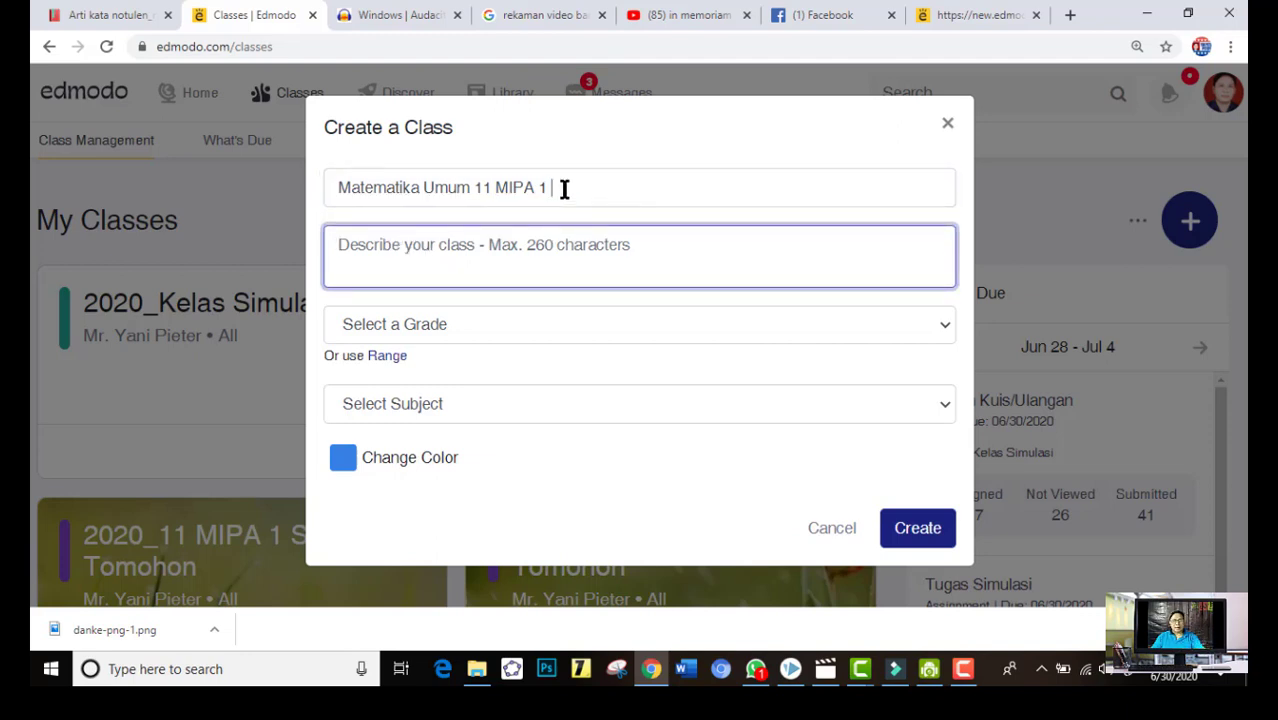
pyautogui.click(562, 189)
pyautogui.click(386, 257)
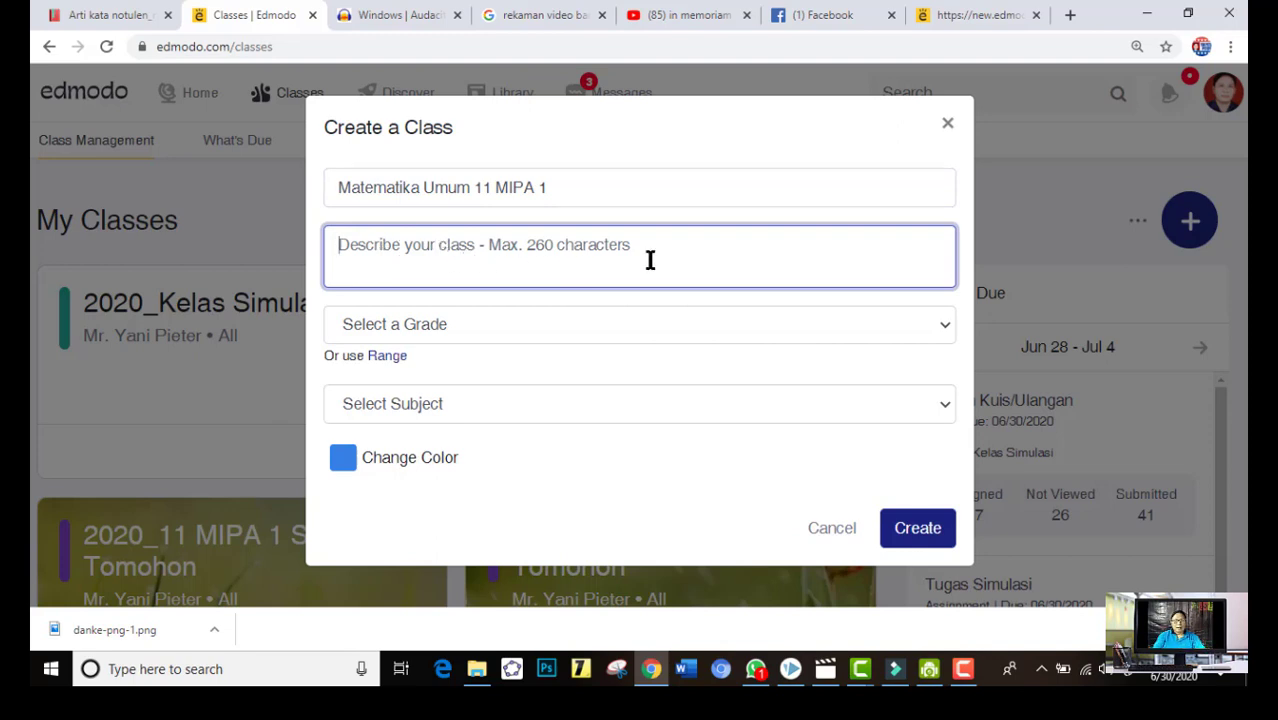
pyautogui.write('sEME')
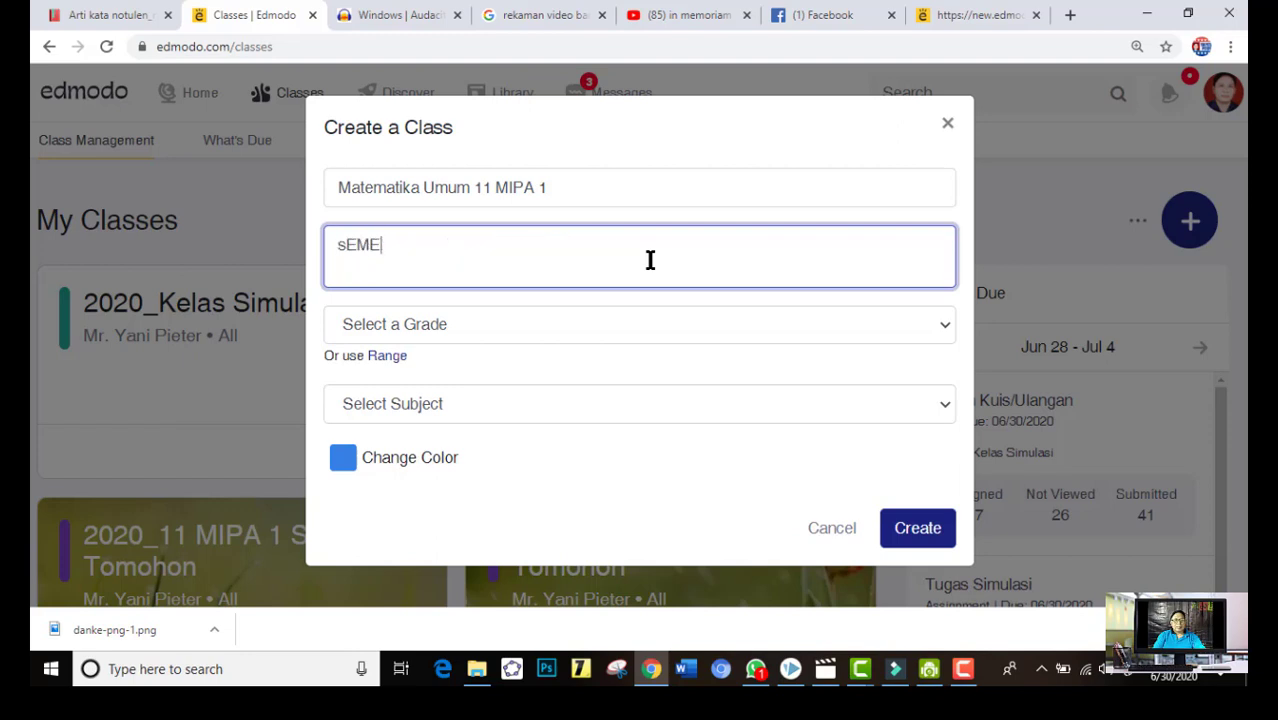
pyautogui.press('BackSpace')
pyautogui.press('BackSpace')
pyautogui.write('Semester Ganjil TP 2020/2021')
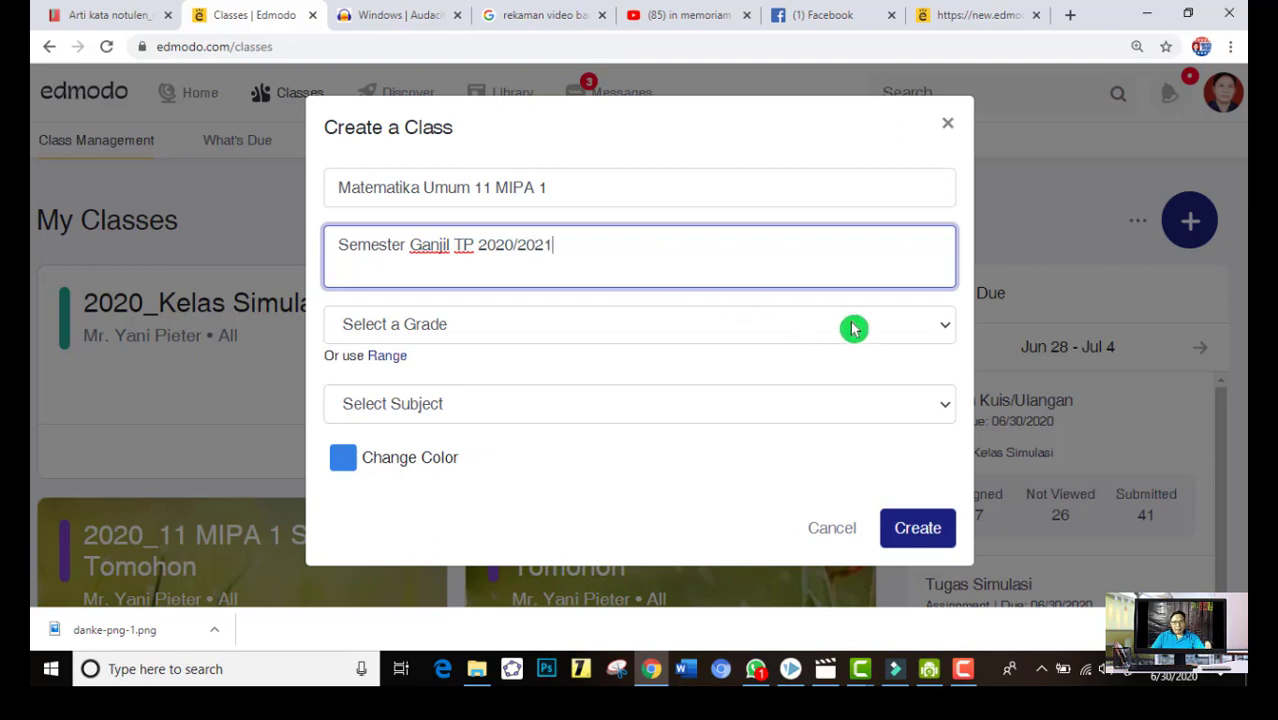
# Set the new class's grade to 11th Grade and its subject to Mathematics
pyautogui.click(949, 335)
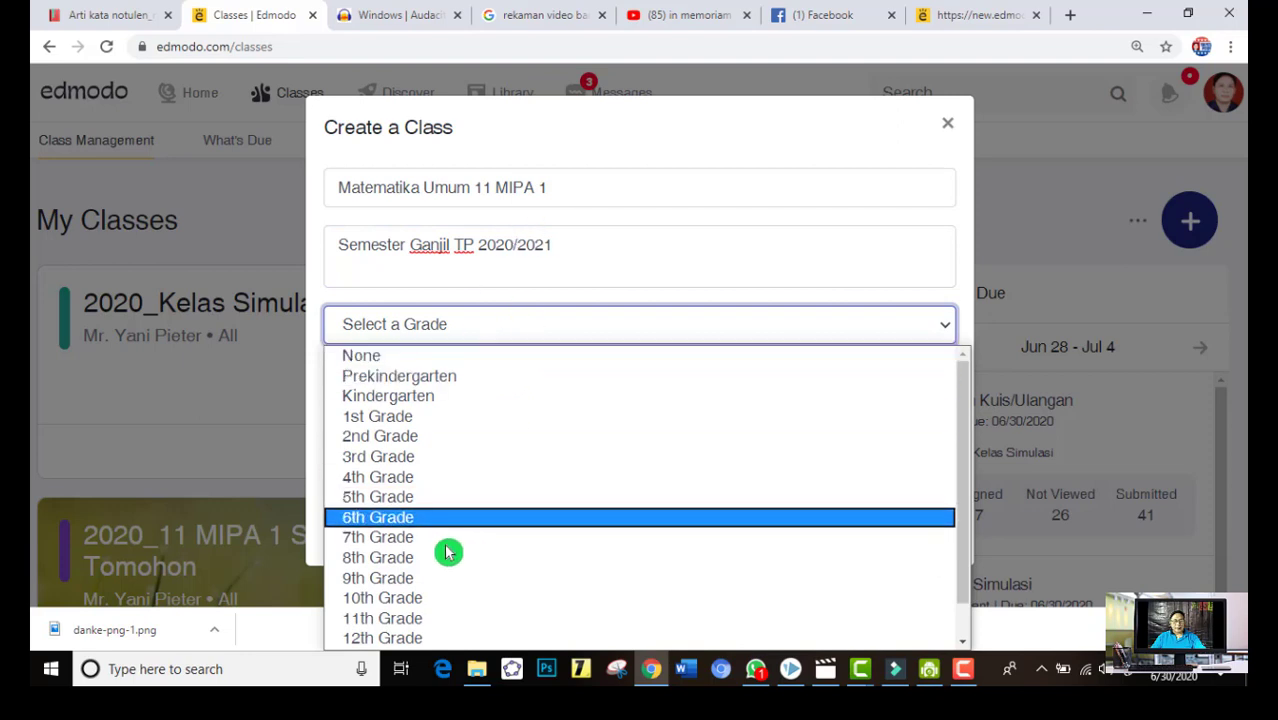
pyautogui.click(414, 625)
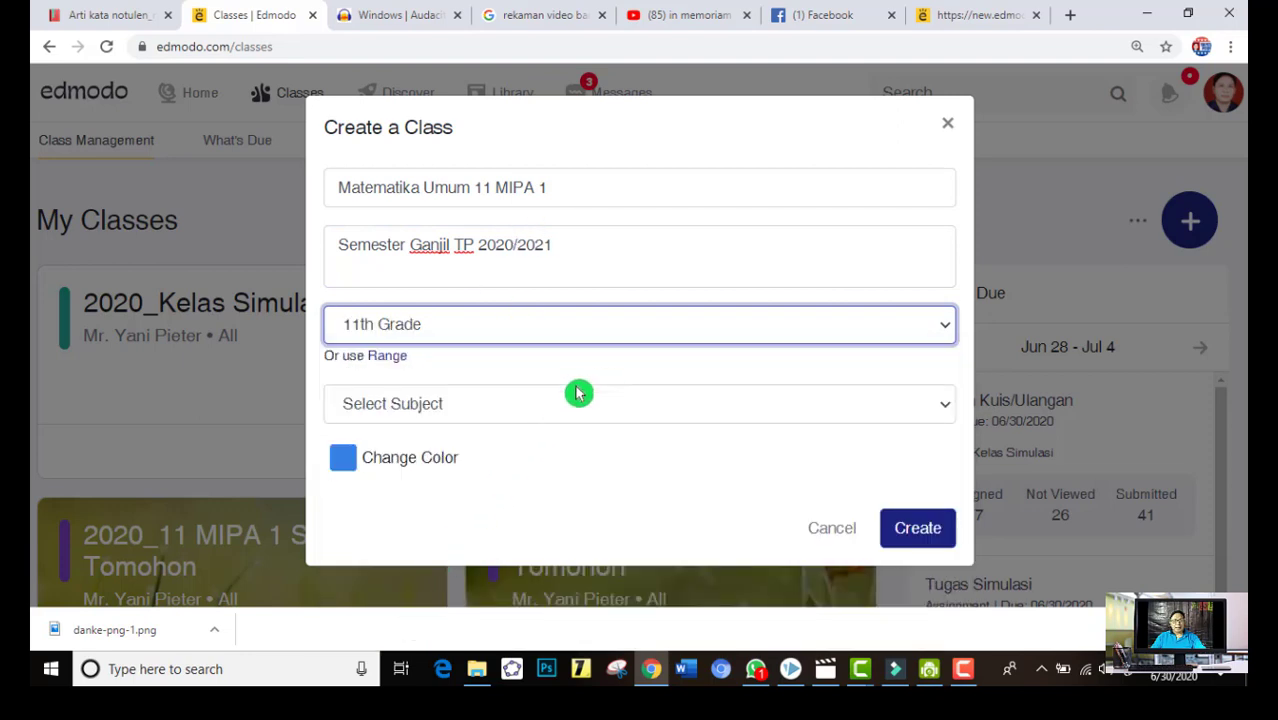
pyautogui.click(938, 404)
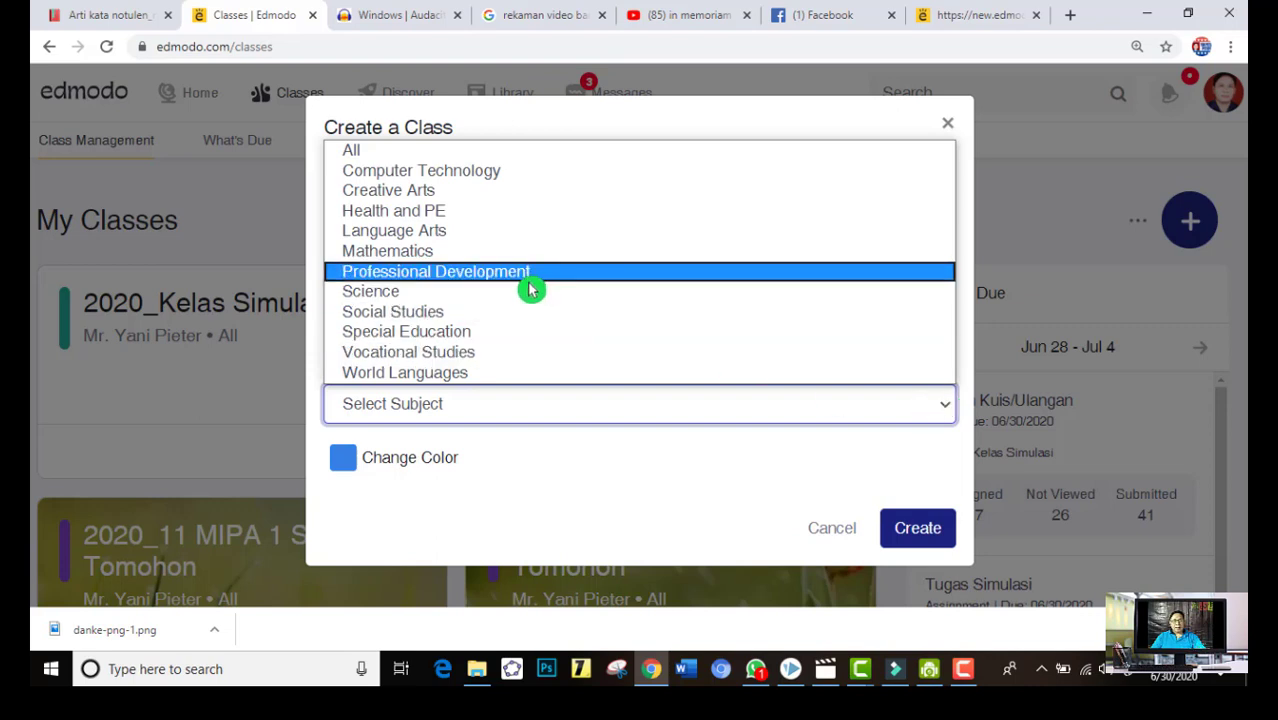
pyautogui.click(496, 258)
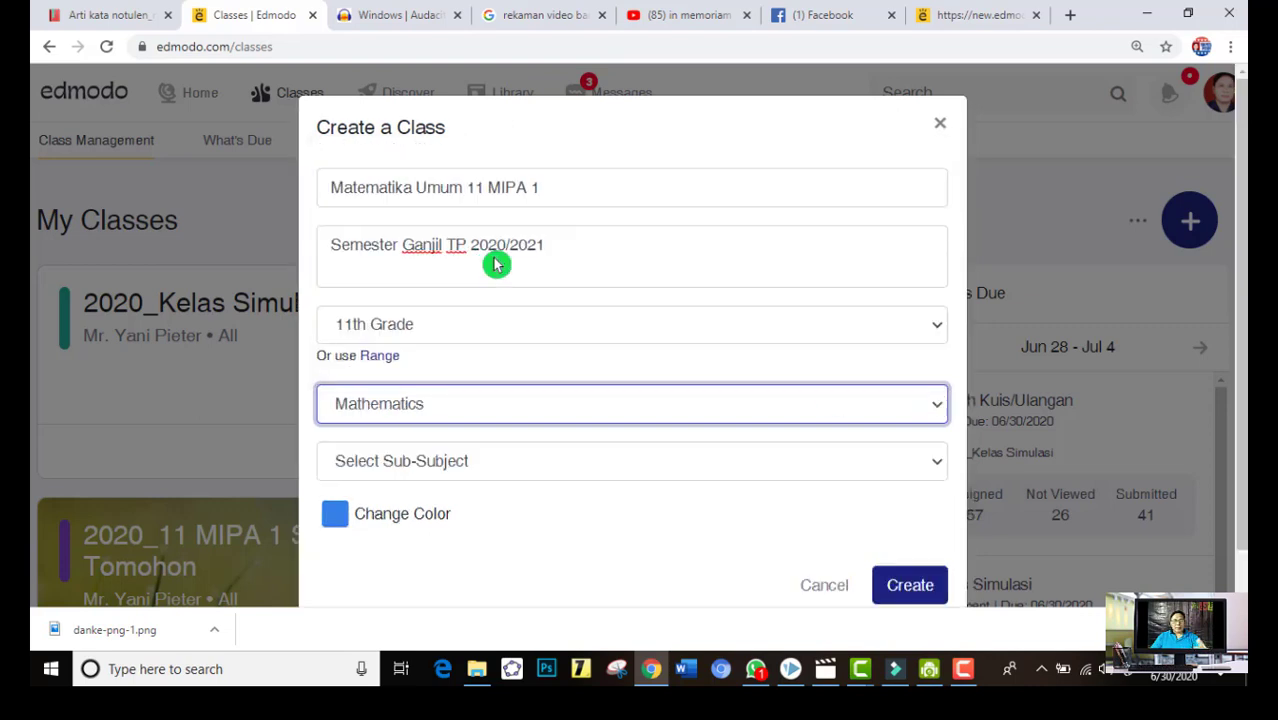
# Switch the class subject to All and set it back to Mathematics
pyautogui.click(943, 412)
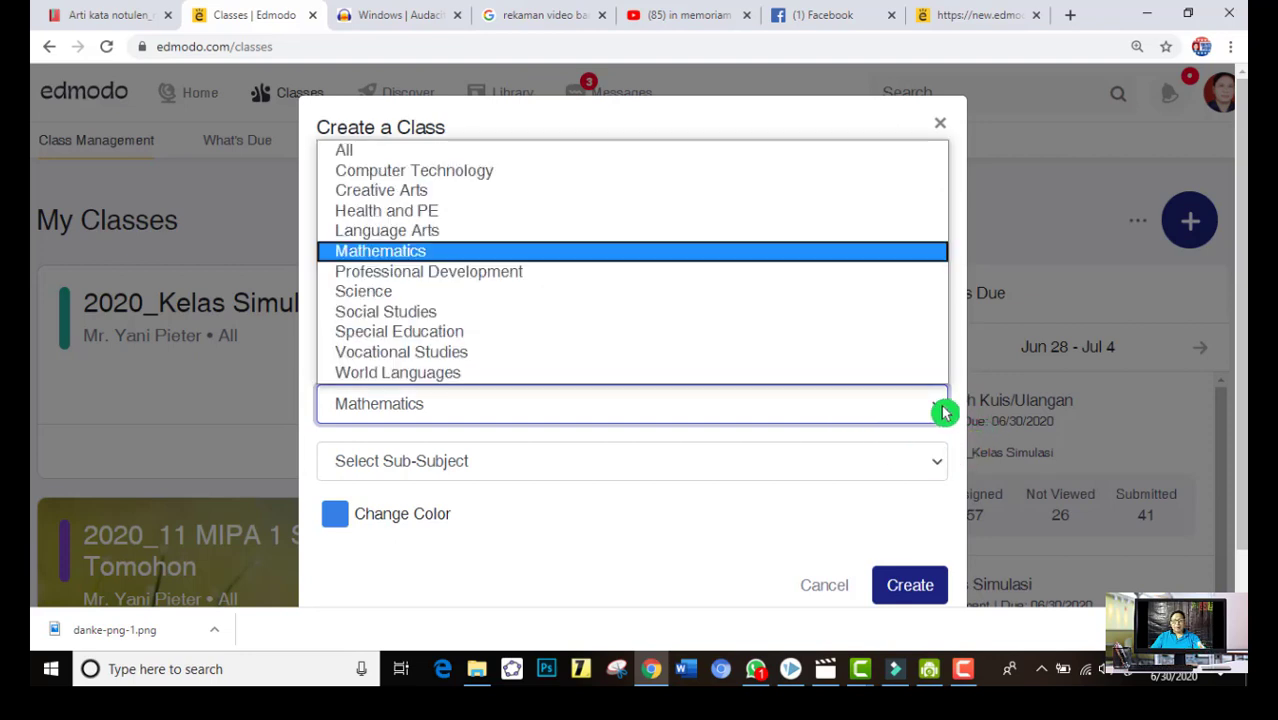
pyautogui.click(408, 155)
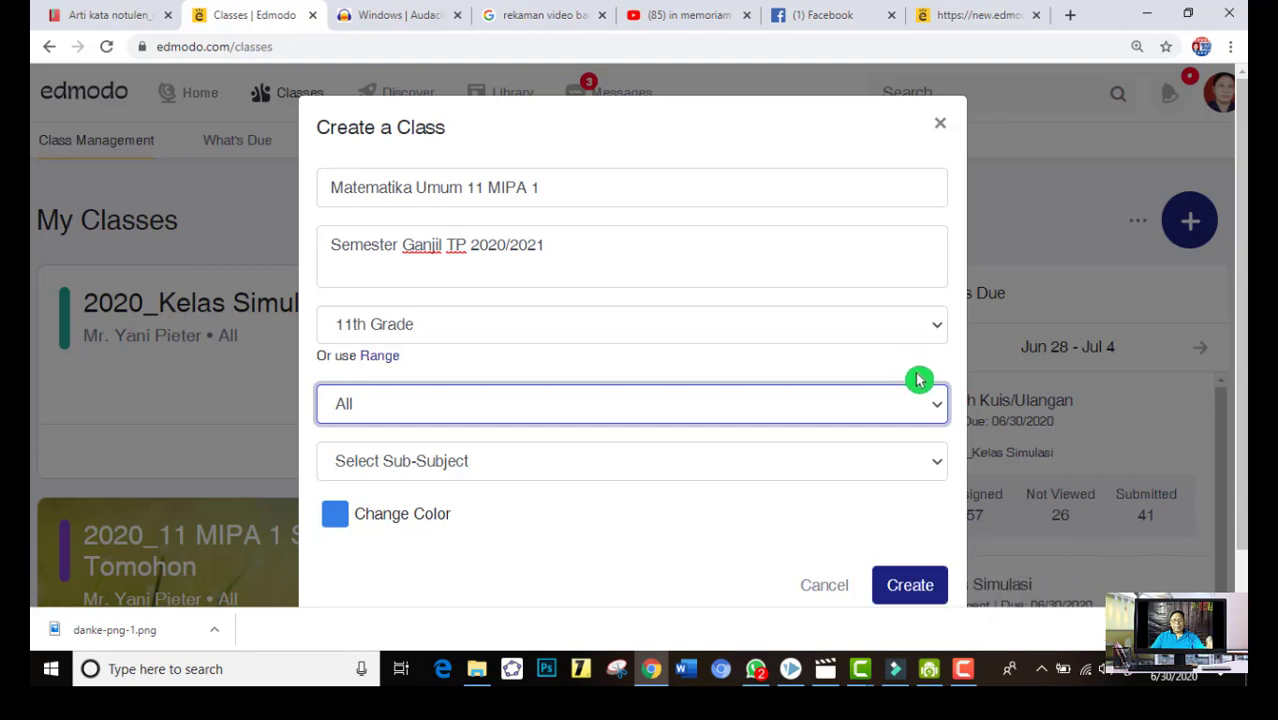
pyautogui.click(934, 404)
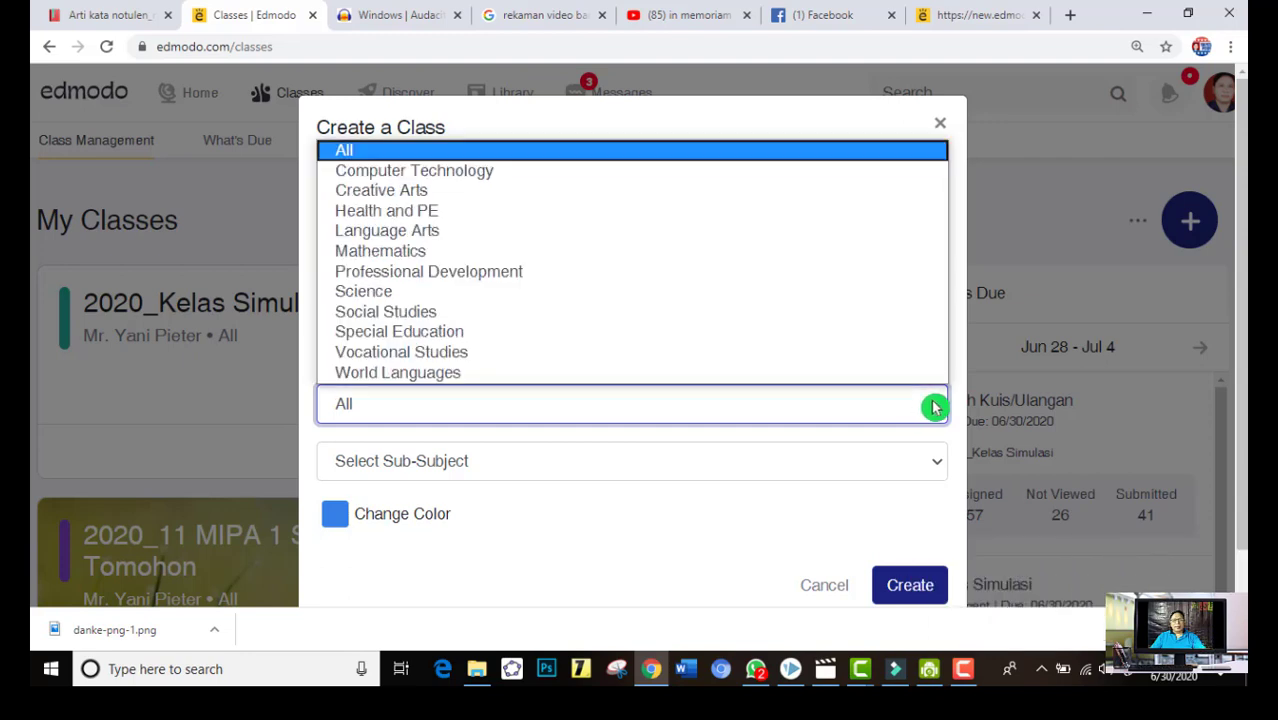
pyautogui.click(583, 254)
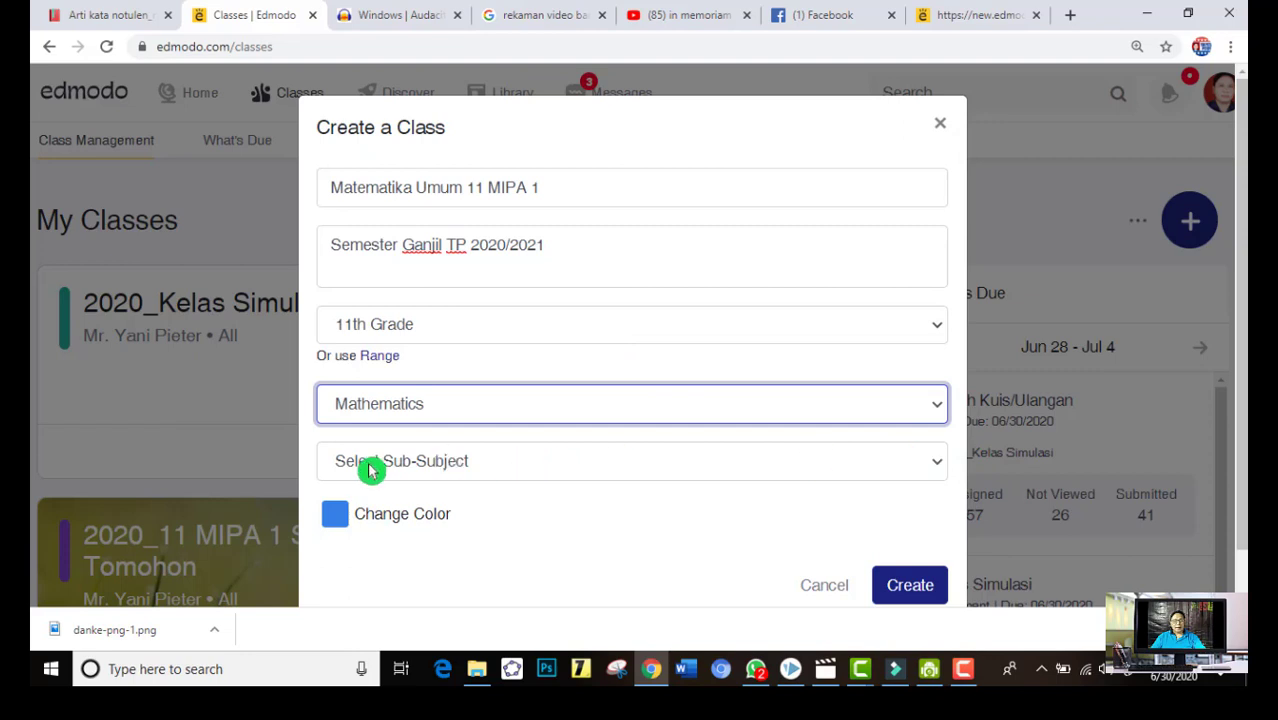
# Set the sub-subject to All, choose red as the class colour and create the class
pyautogui.click(936, 468)
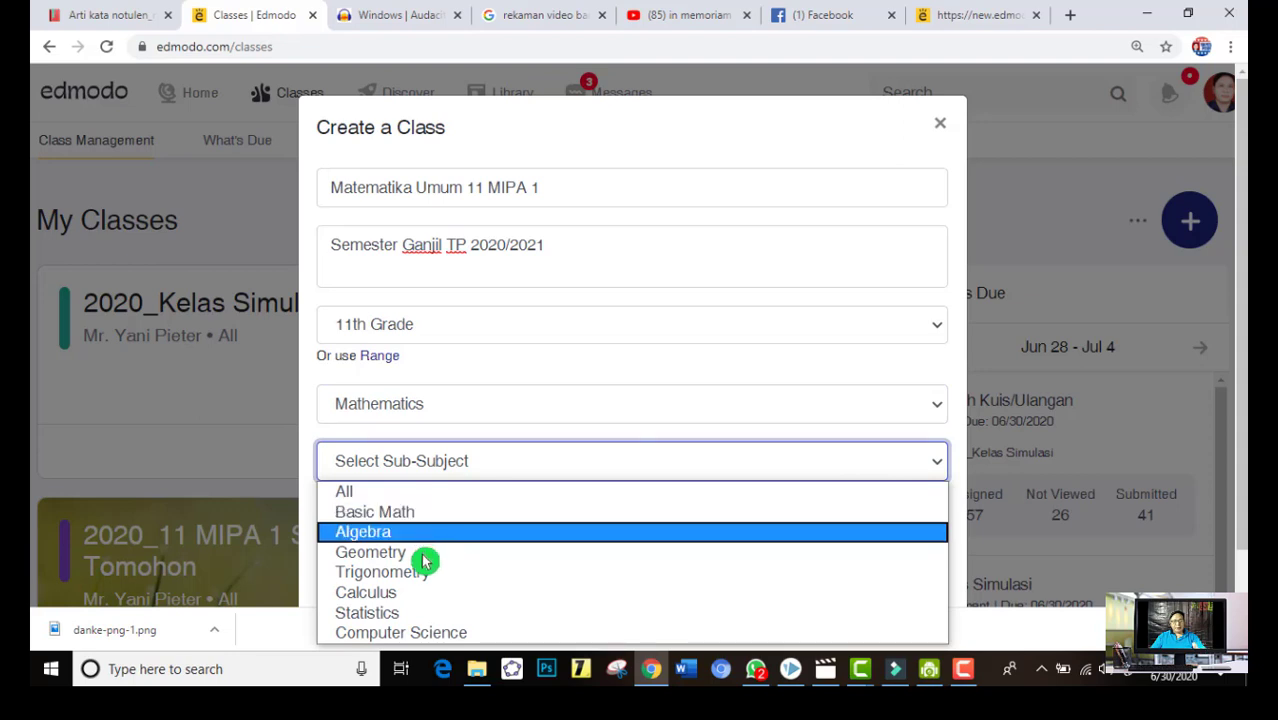
pyautogui.click(362, 495)
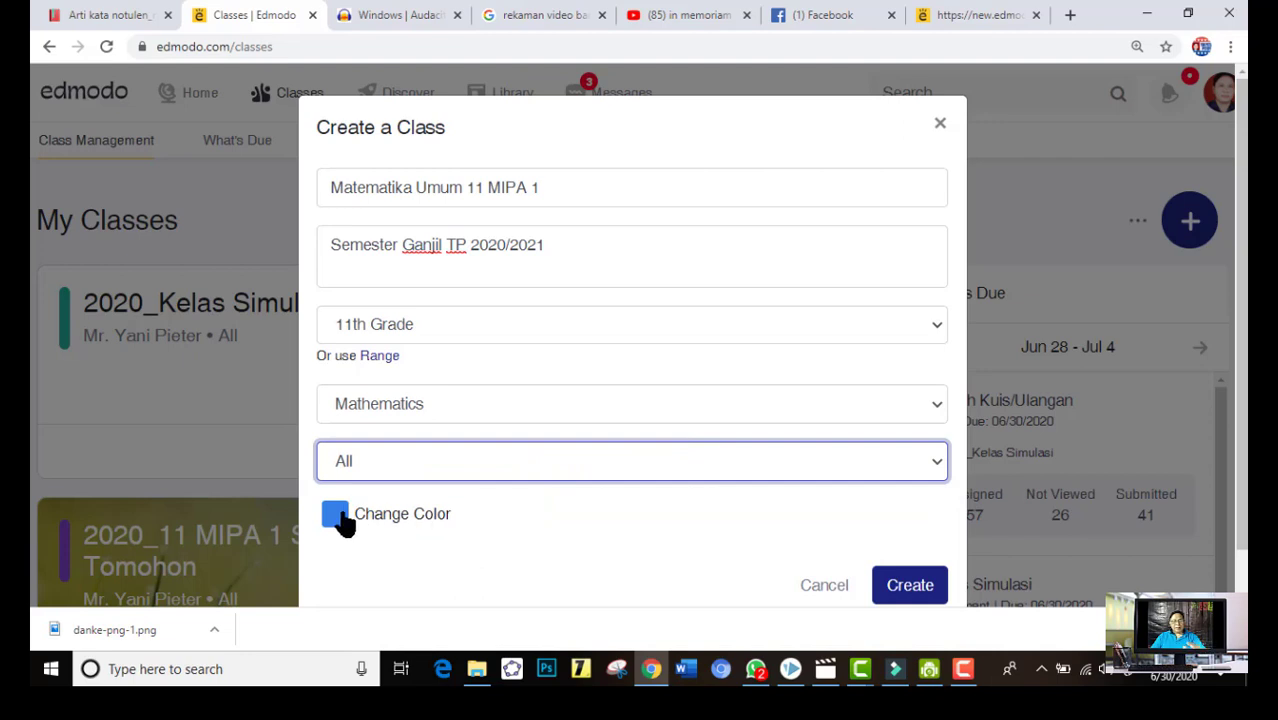
pyautogui.click(338, 516)
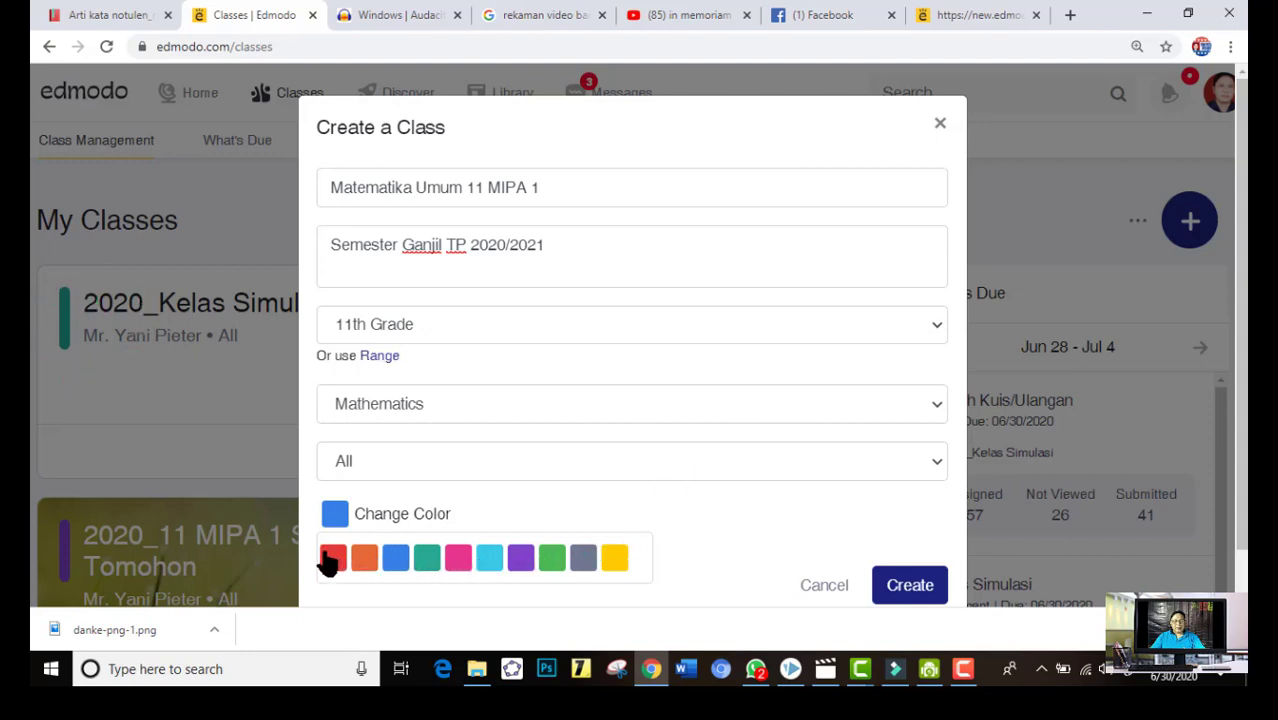
pyautogui.click(333, 558)
pyautogui.click(924, 568)
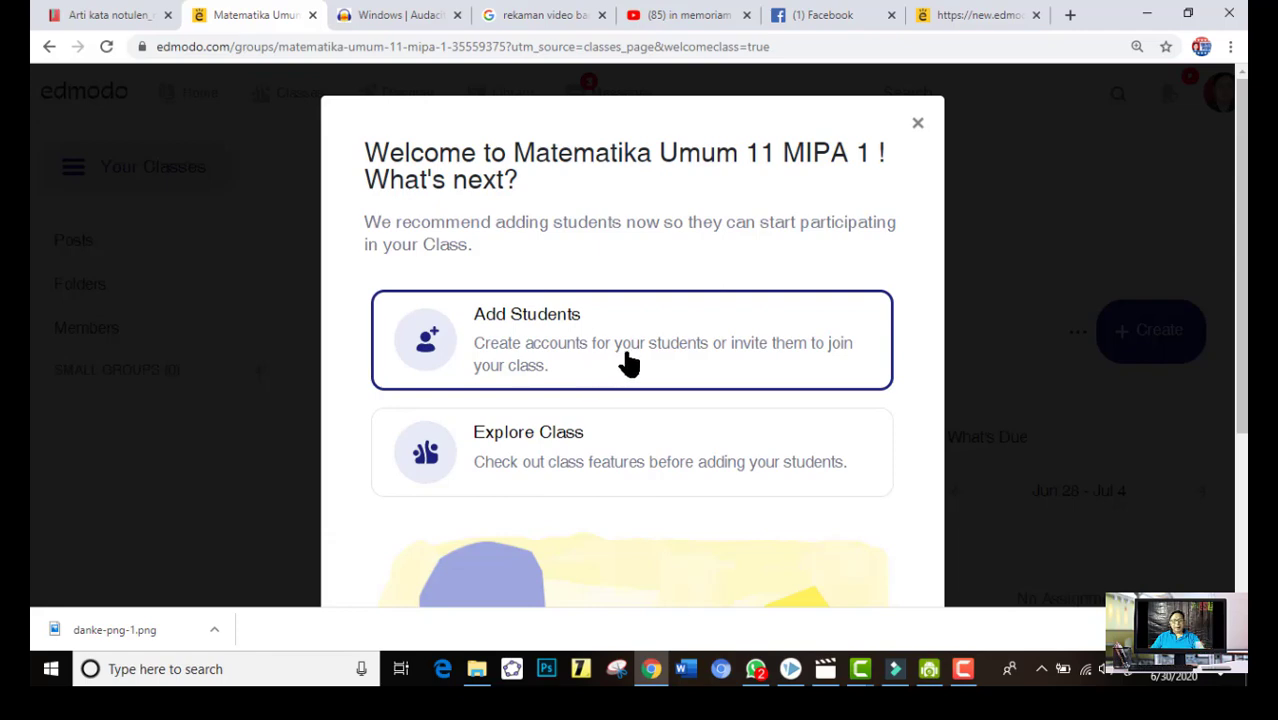
# Look through the suggested options in the new class's welcome dialog and close it without adding students
pyautogui.scroll(-3, 936, 436)
pyautogui.scroll(-2, 936, 436)
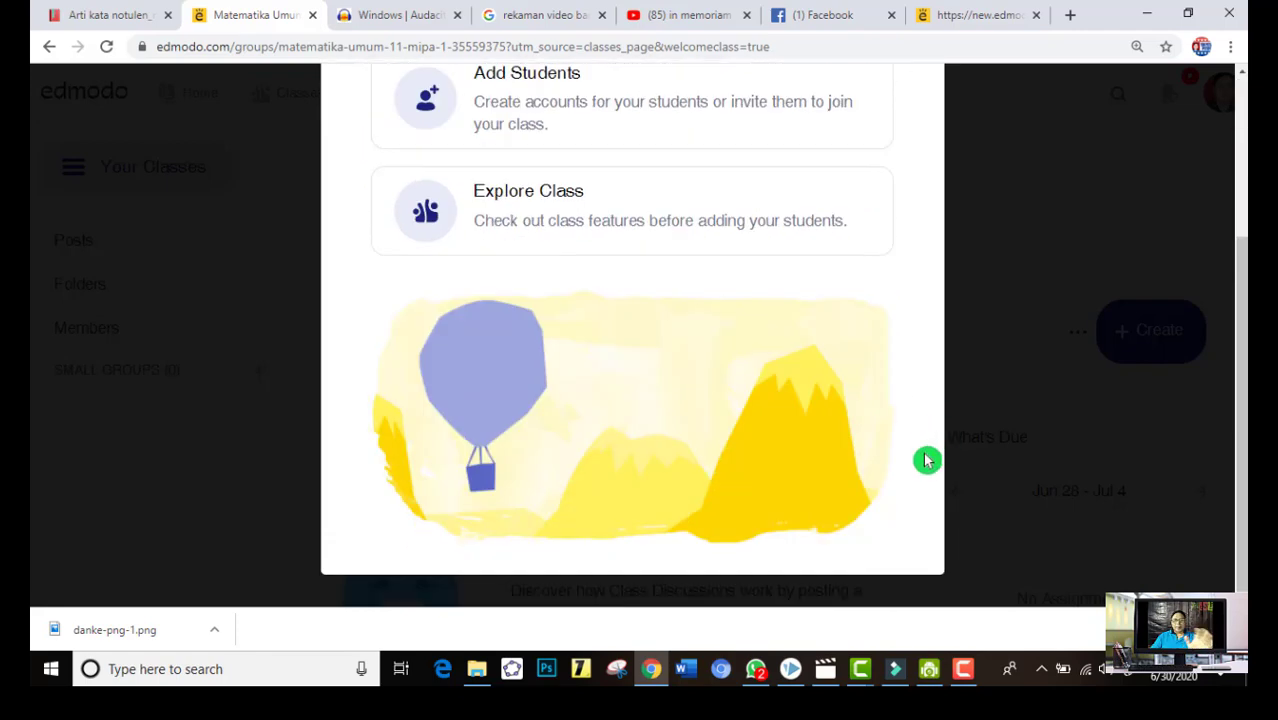
pyautogui.scroll(5, 927, 460)
pyautogui.click(918, 125)
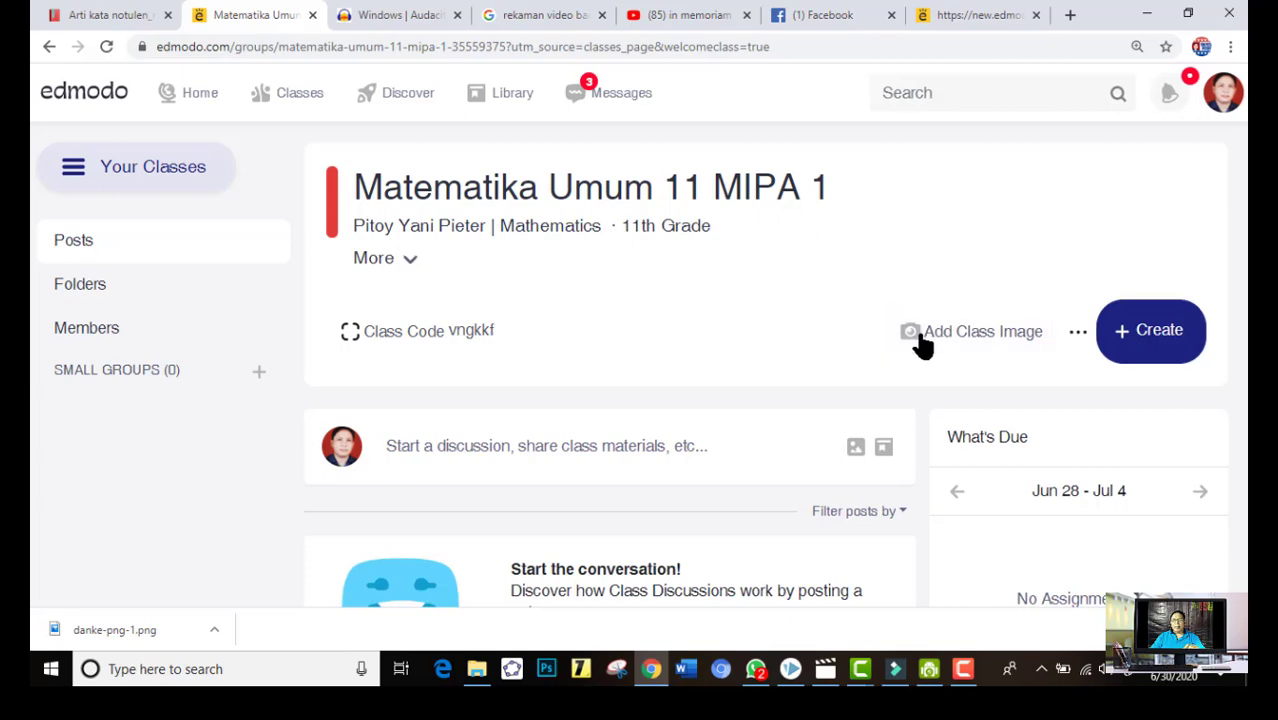
# Upload "baliho utama_no school_for edmodo" as the class image and save it
pyautogui.click(922, 342)
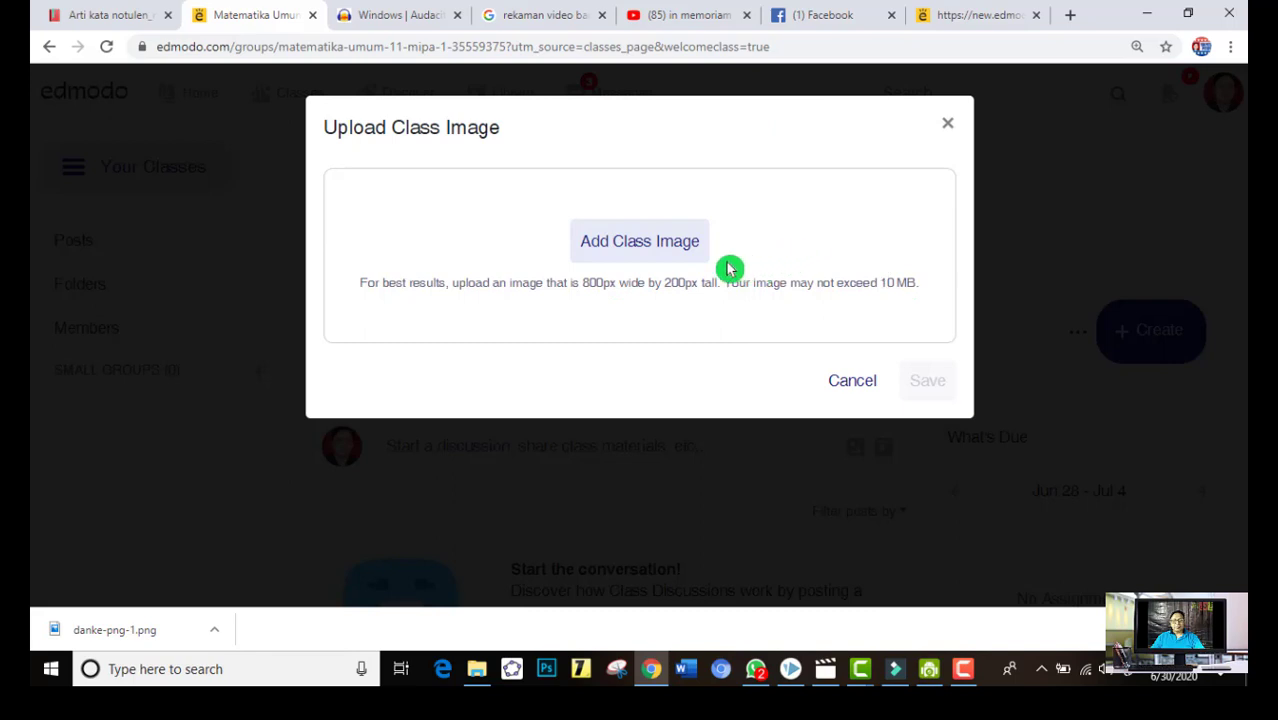
pyautogui.click(675, 258)
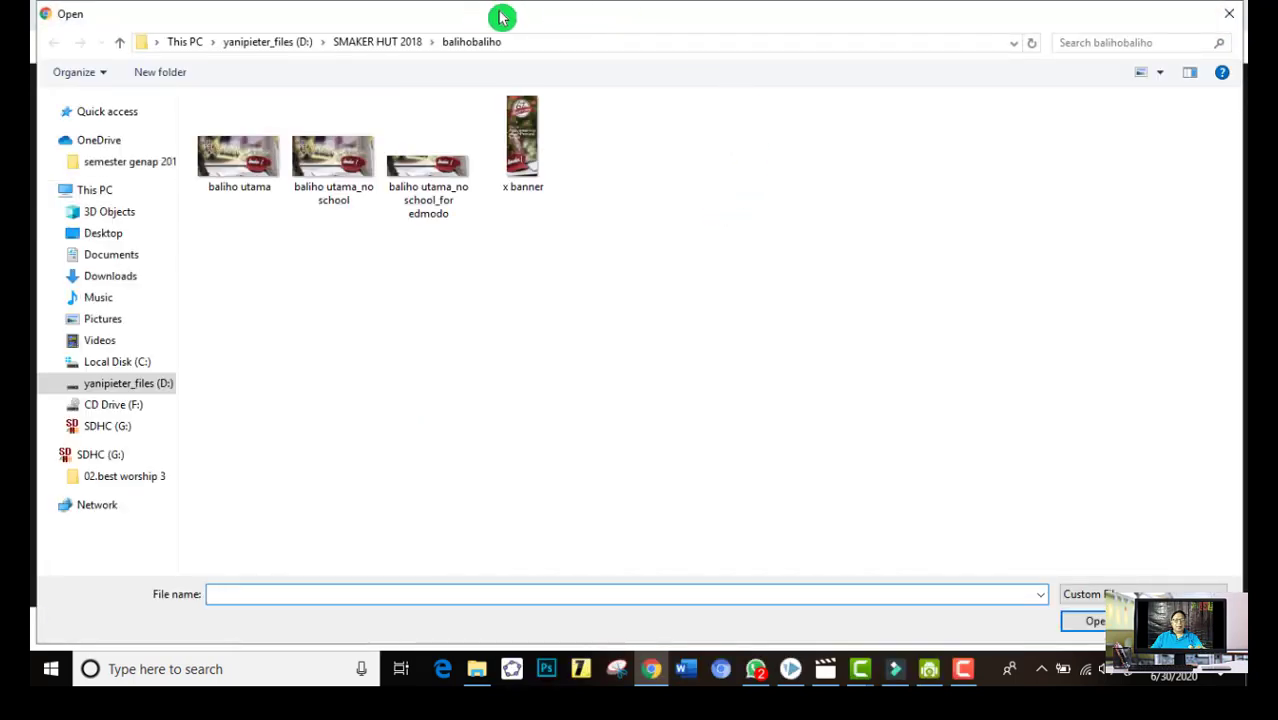
pyautogui.click(428, 180)
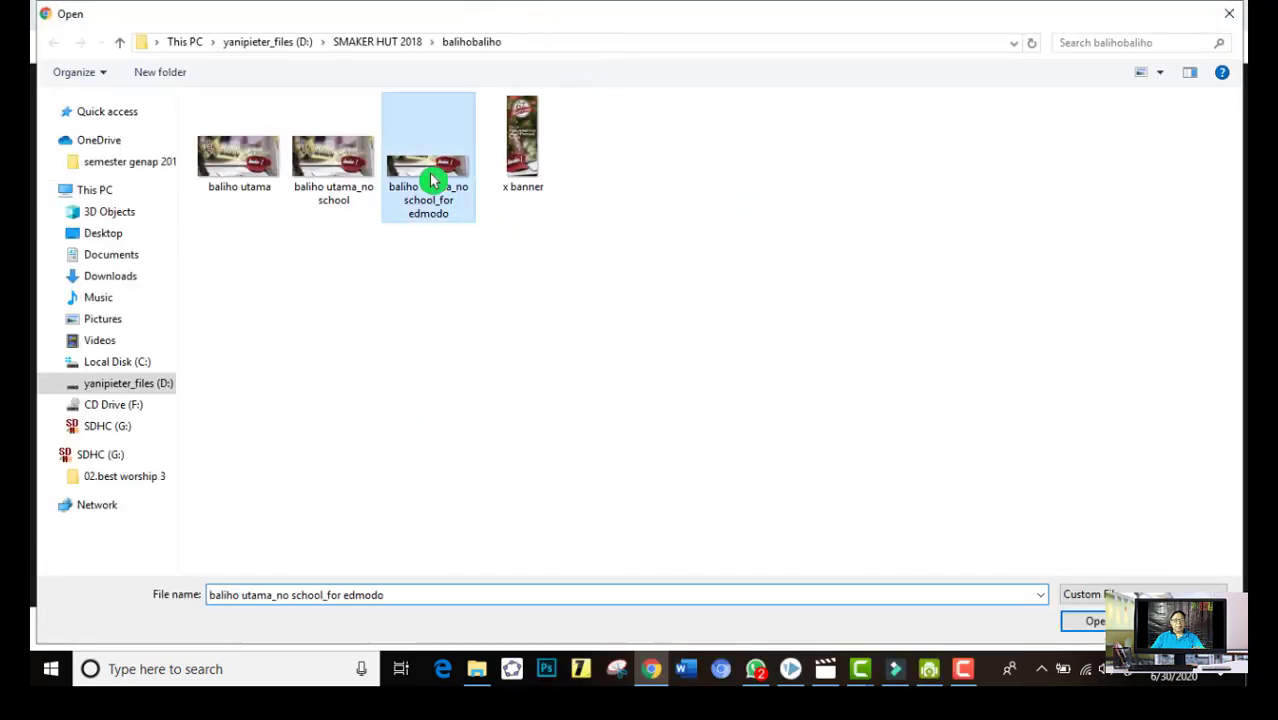
pyautogui.click(1094, 624)
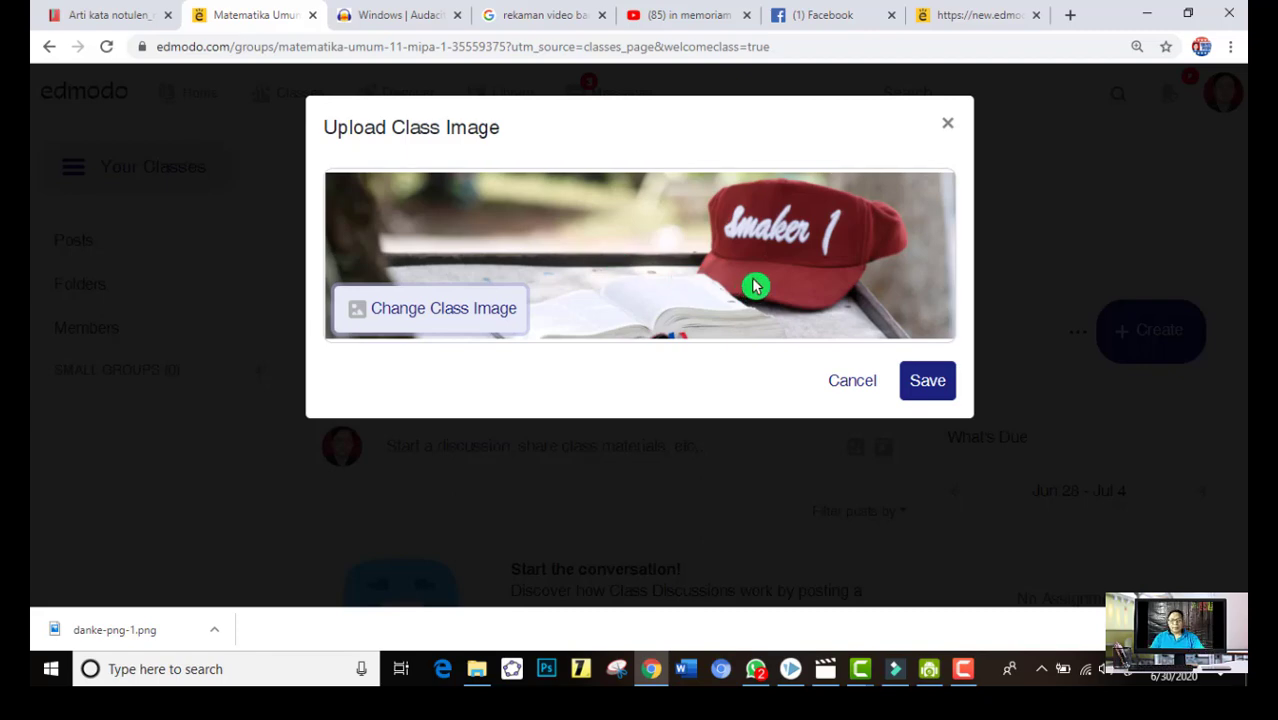
pyautogui.click(928, 384)
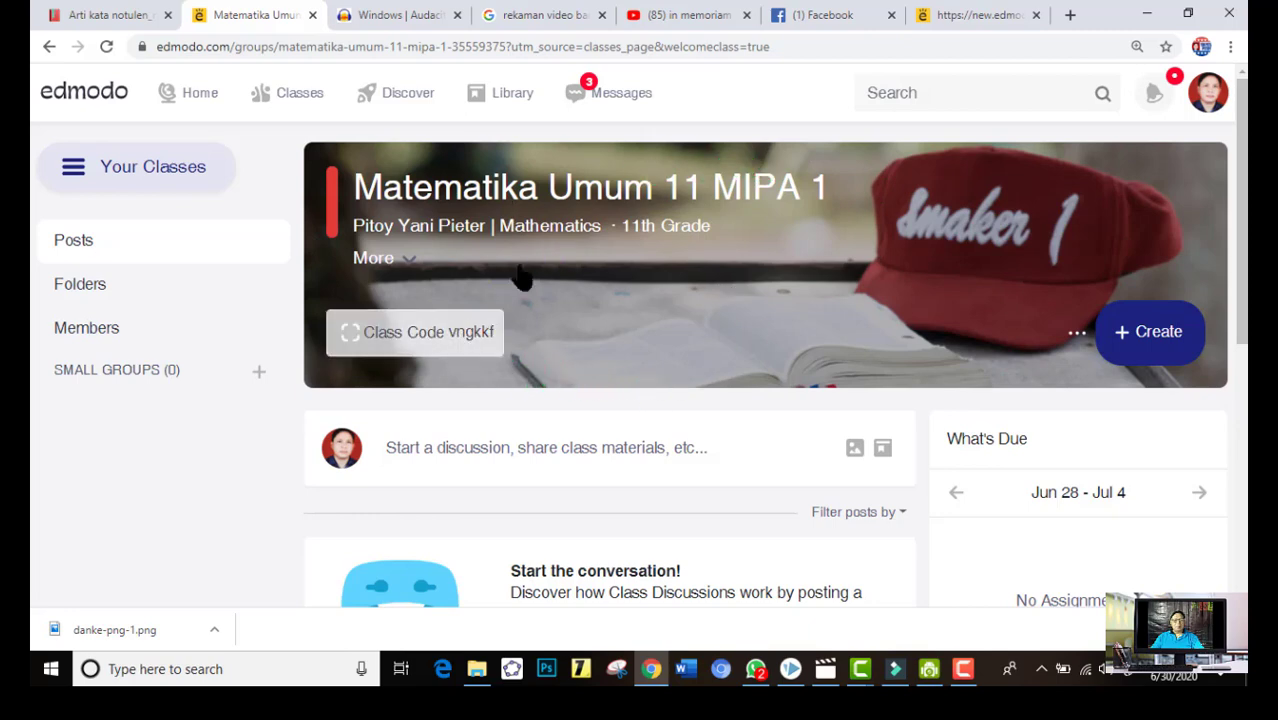
# Open the class code sharing dialog and examine the code that students use to join
pyautogui.click(470, 340)
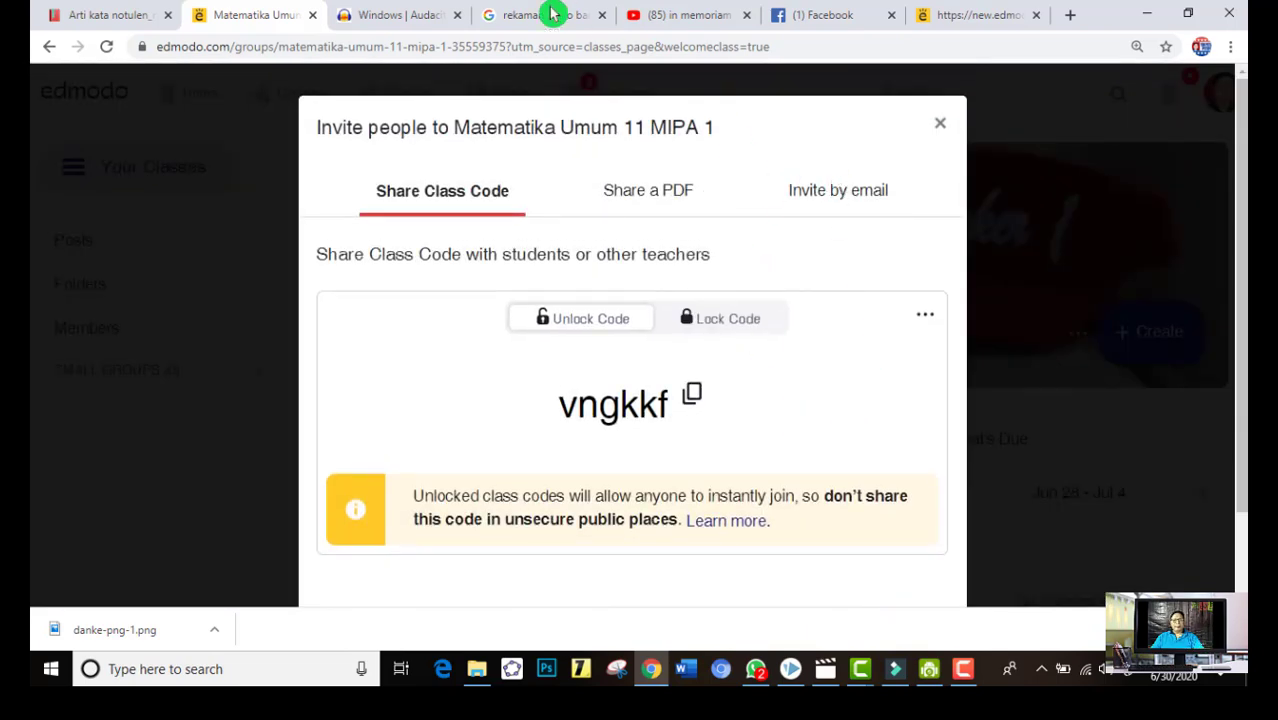
pyautogui.scroll(-2, 686, 302)
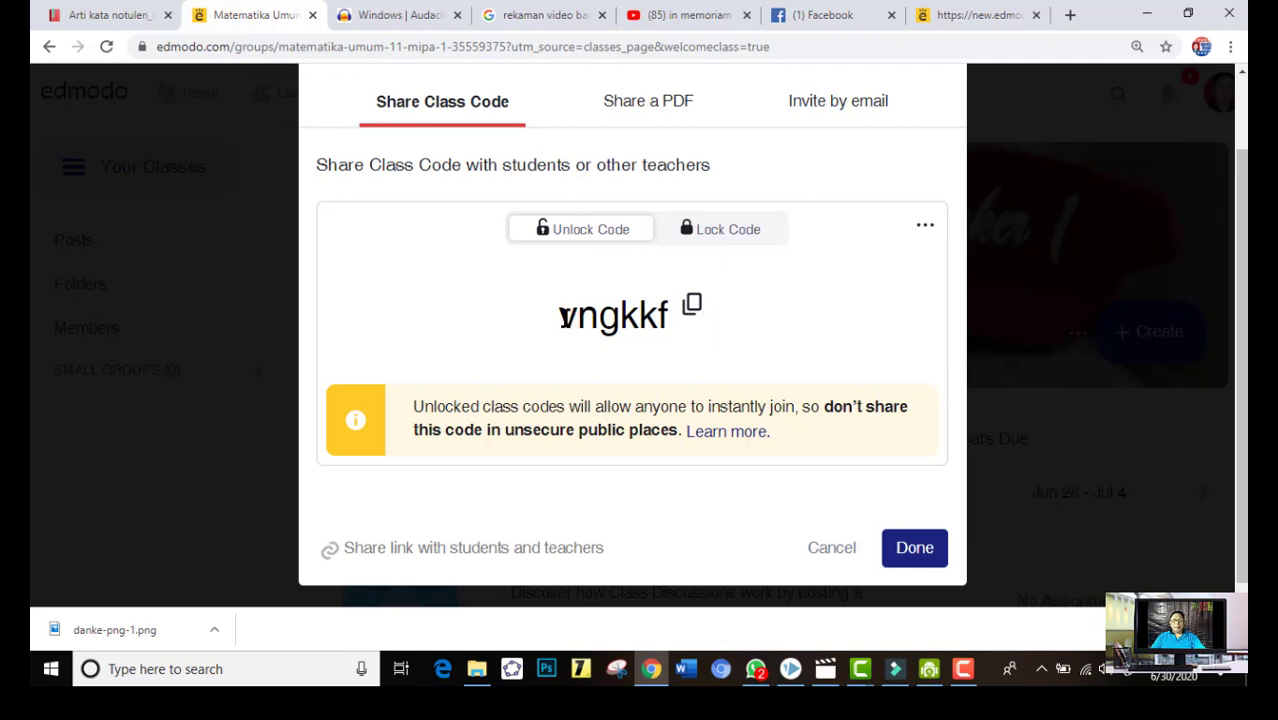
pyautogui.moveTo(563, 316); pyautogui.dragTo(754, 330)
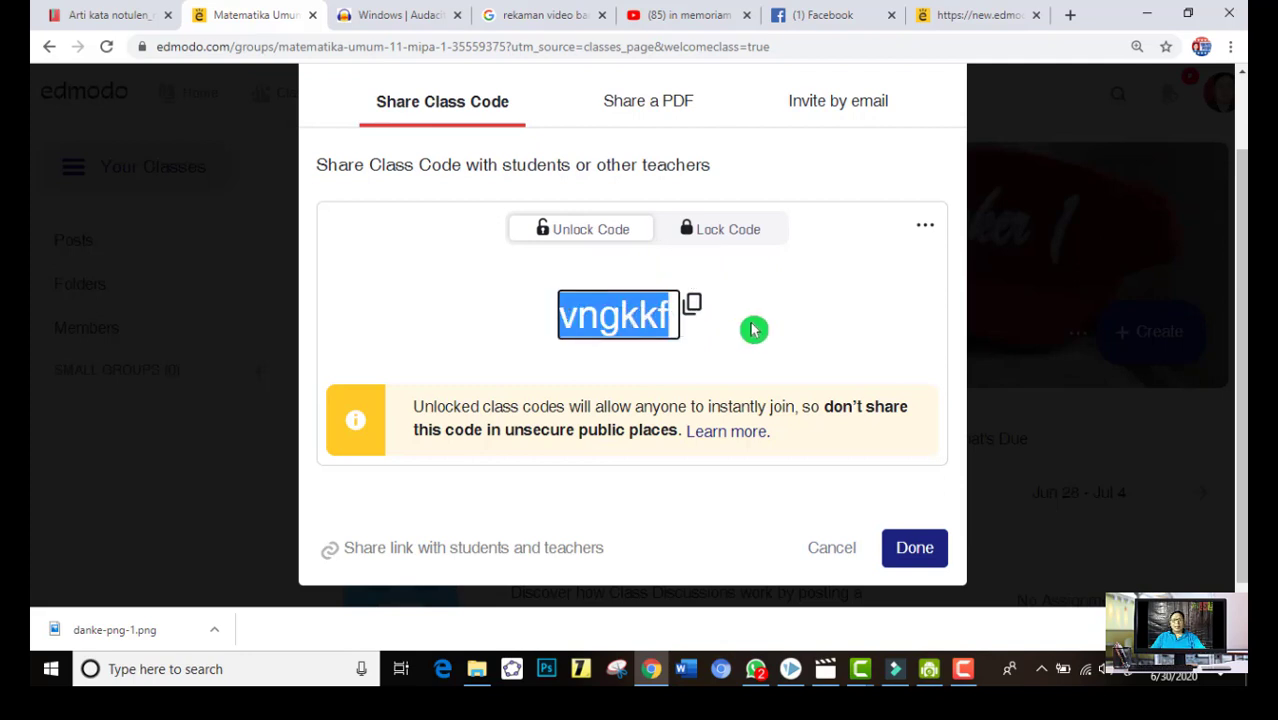
pyautogui.click(753, 329)
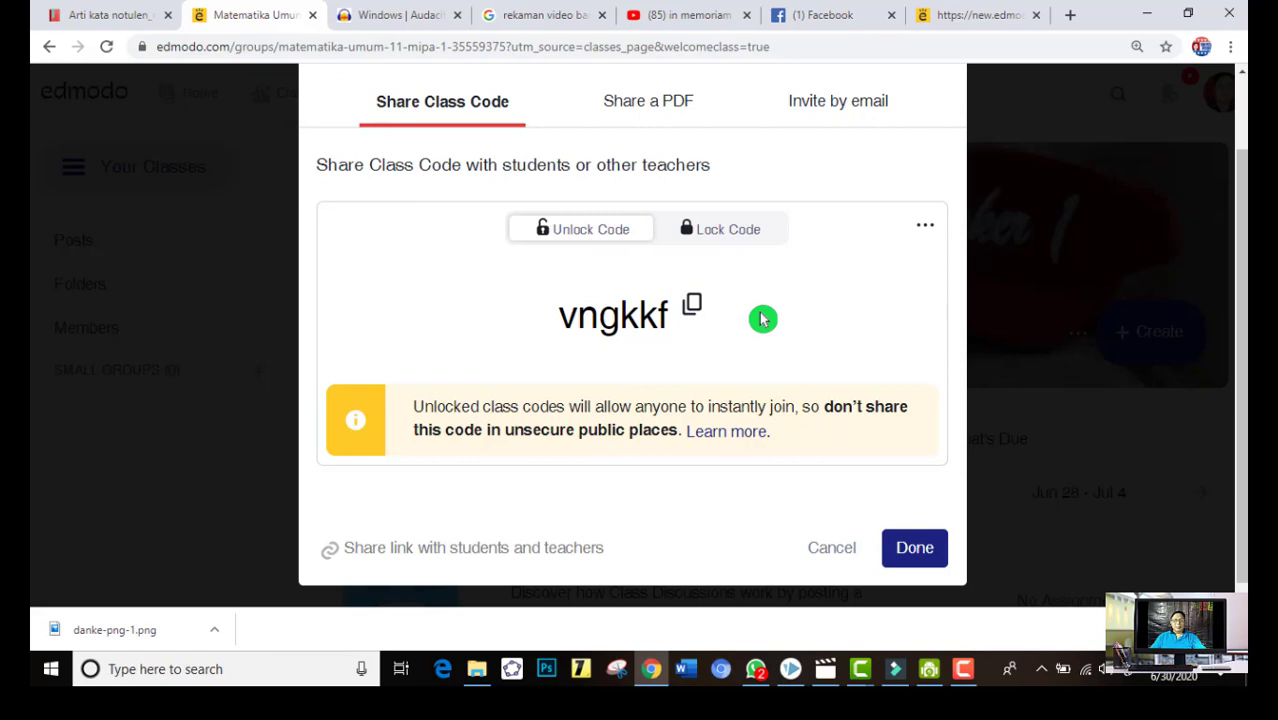
# Open the shareable PDF instructions for the class and read the joining steps for students and parents
pyautogui.click(666, 116)
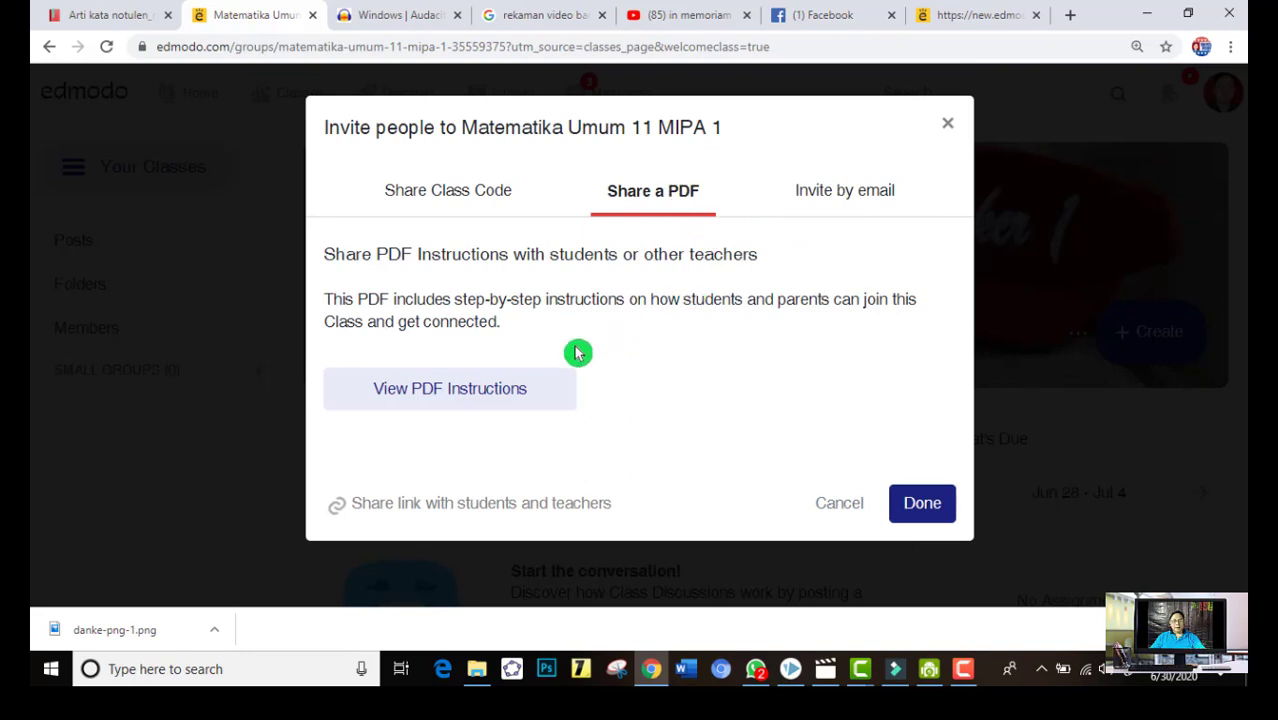
pyautogui.click(497, 395)
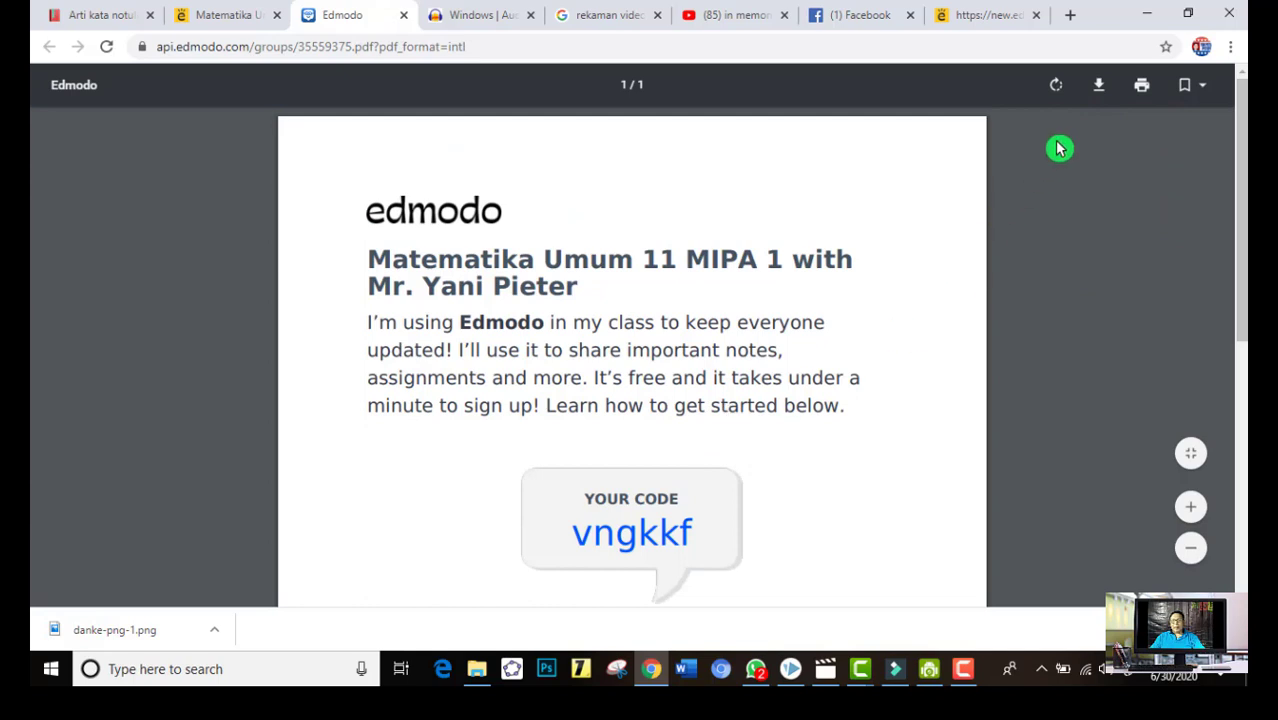
pyautogui.scroll(-1, 718, 489)
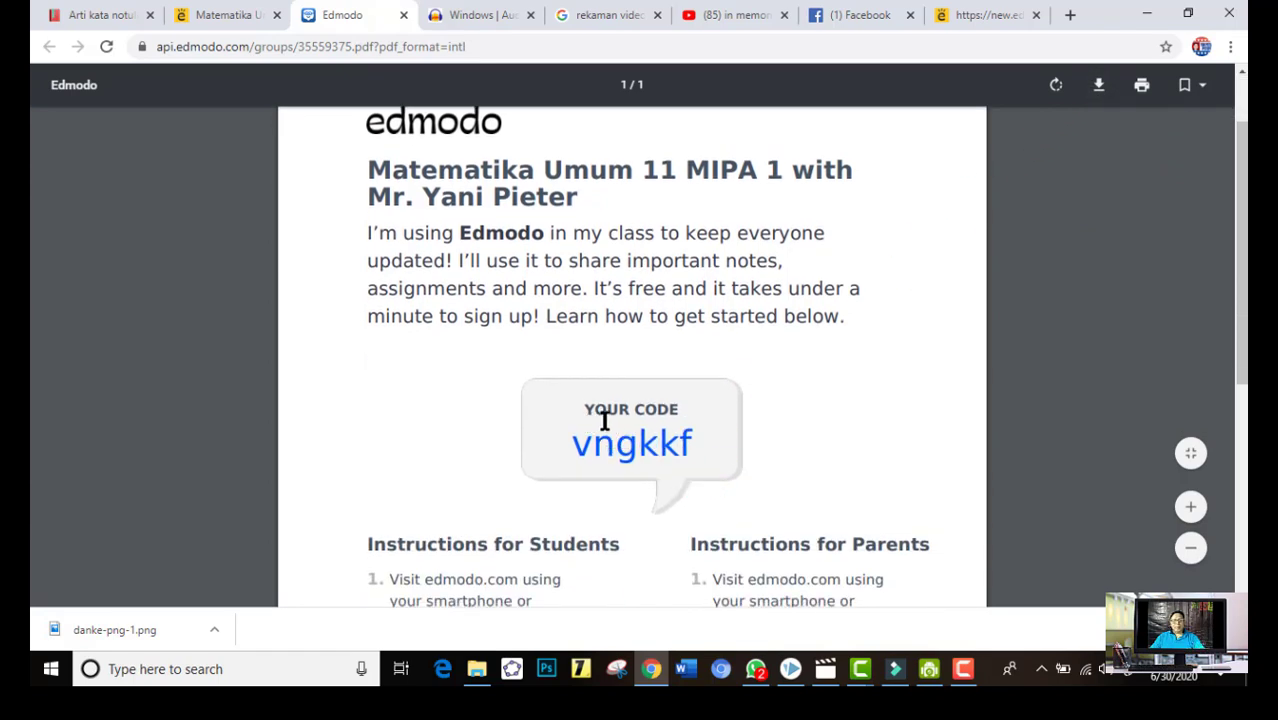
pyautogui.click(740, 439)
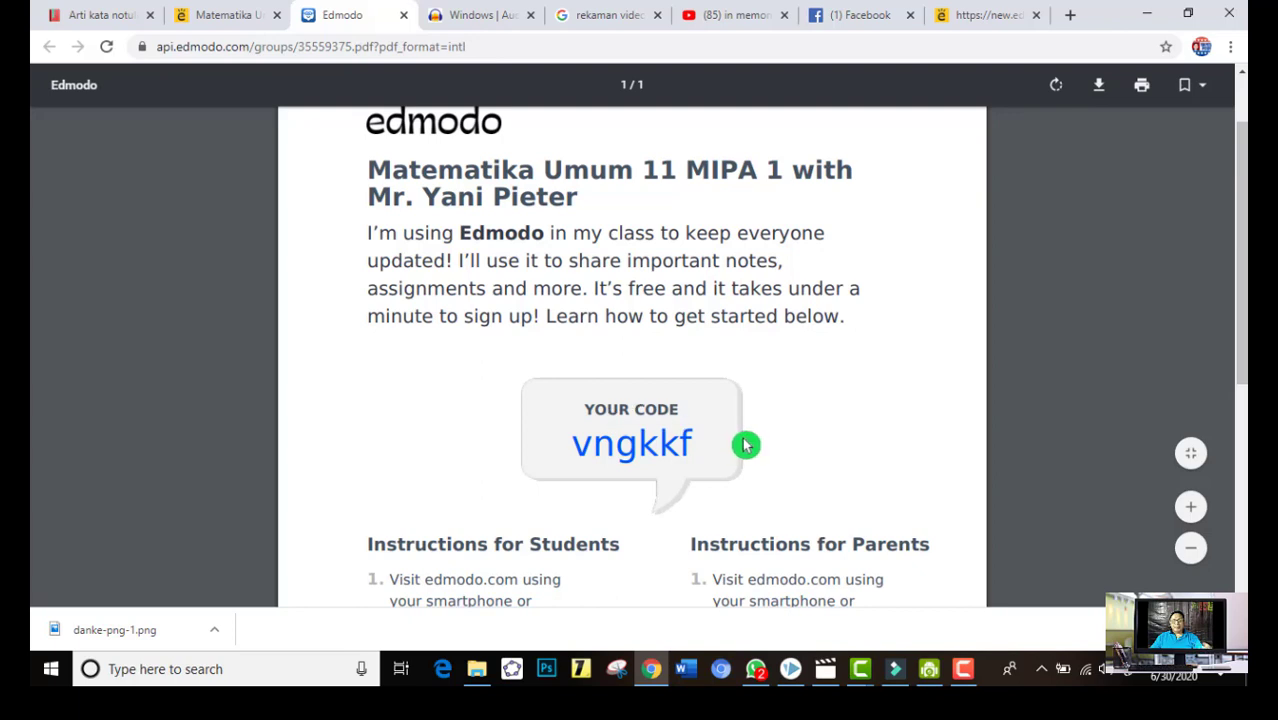
pyautogui.scroll(-2, 745, 445)
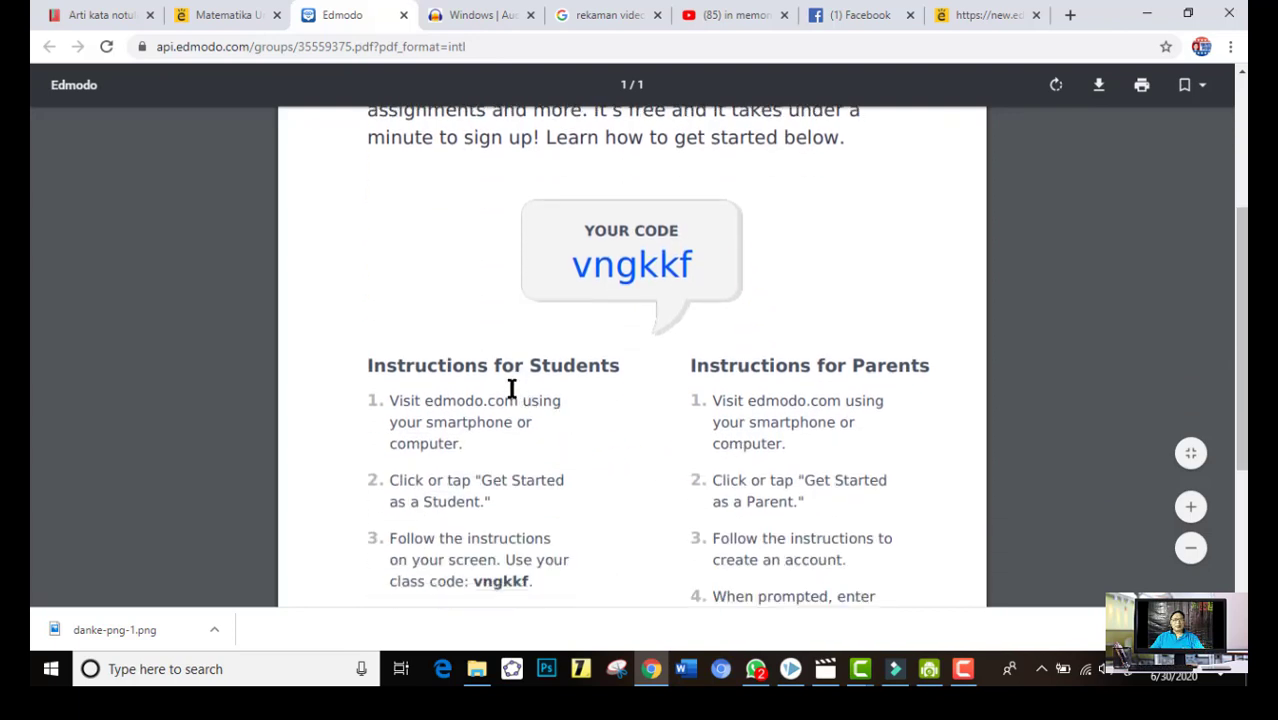
pyautogui.click(594, 393)
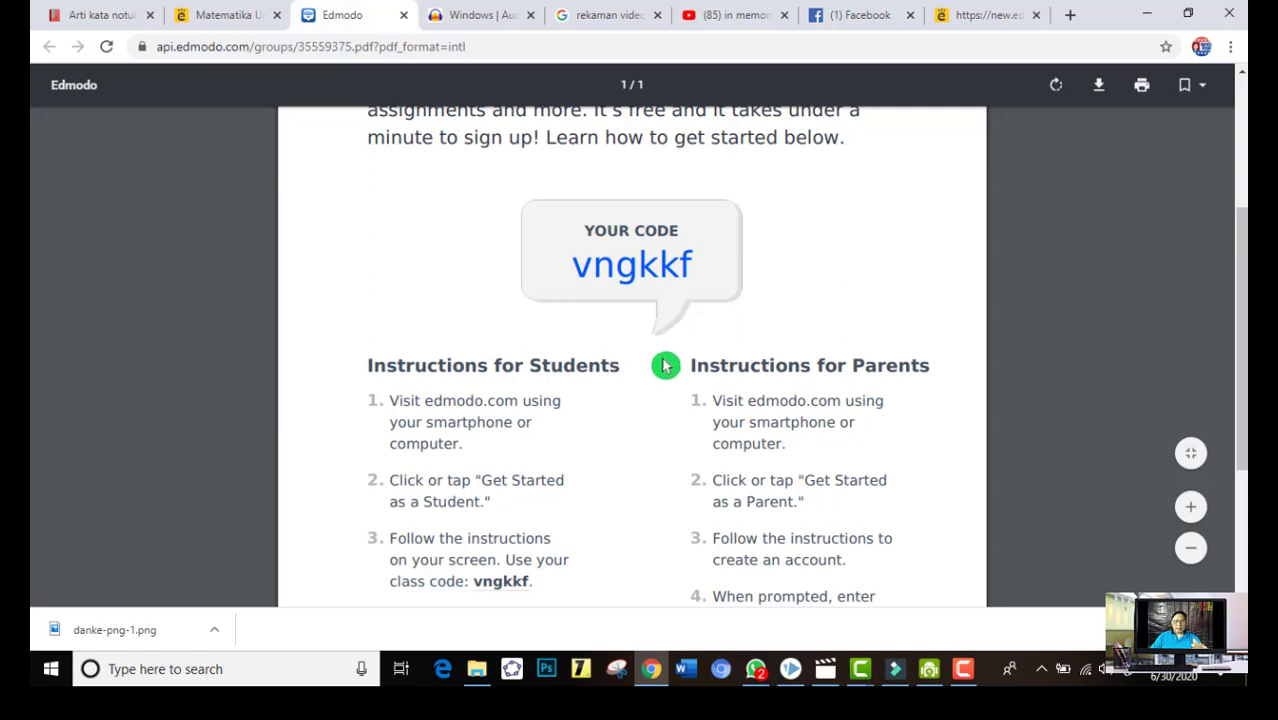
pyautogui.scroll(3, 663, 366)
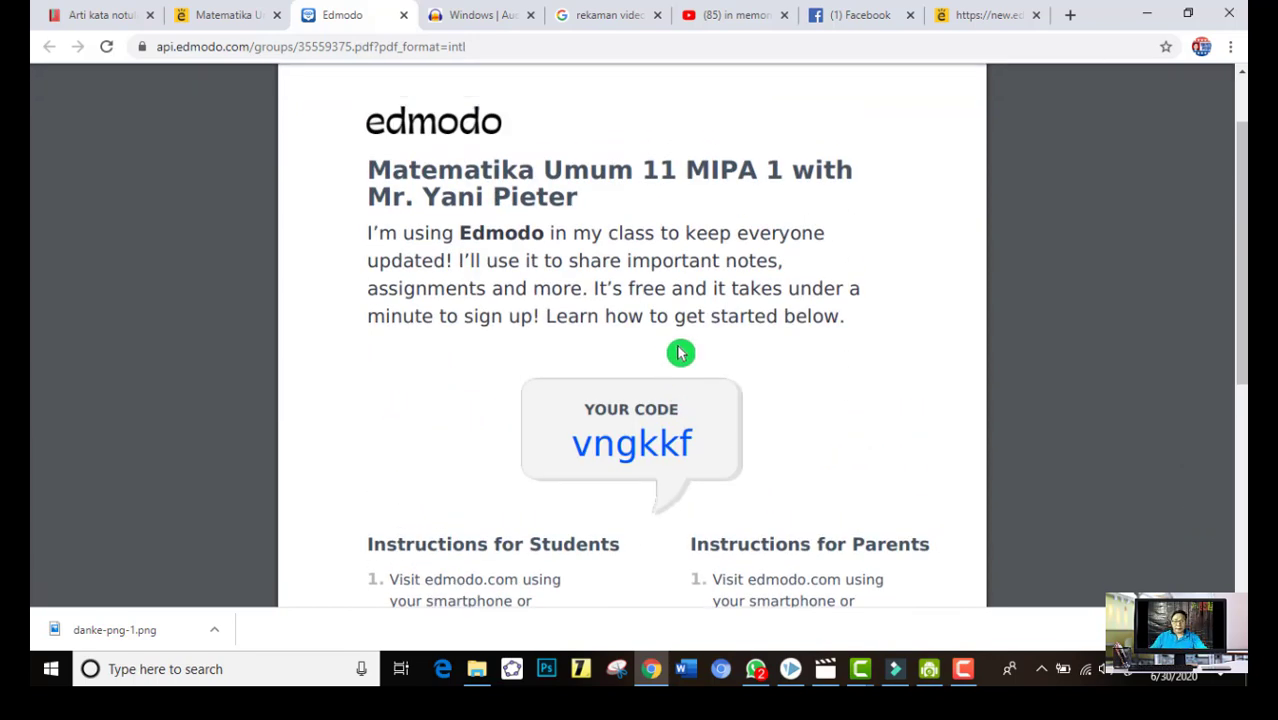
# Return to the class list, open the Matematika Umum 11 MIPA 1 class and bring up its class code sharing dialog
pyautogui.click(245, 16)
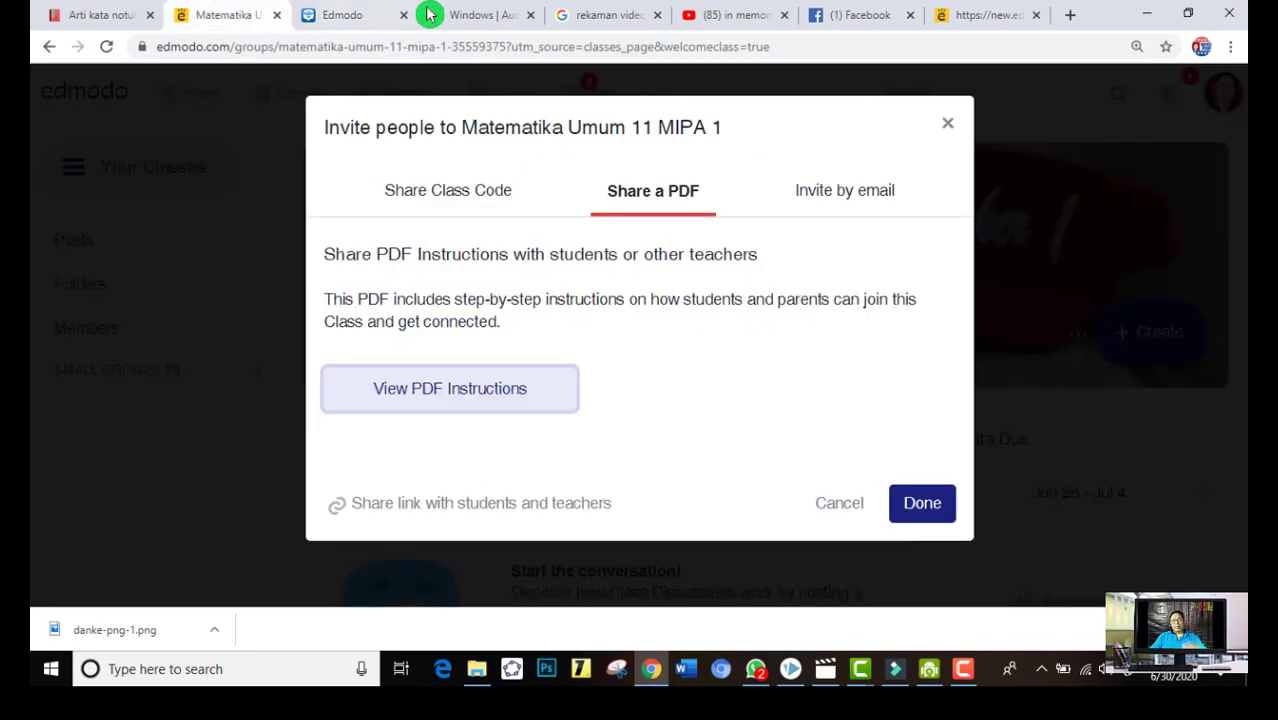
pyautogui.click(49, 47)
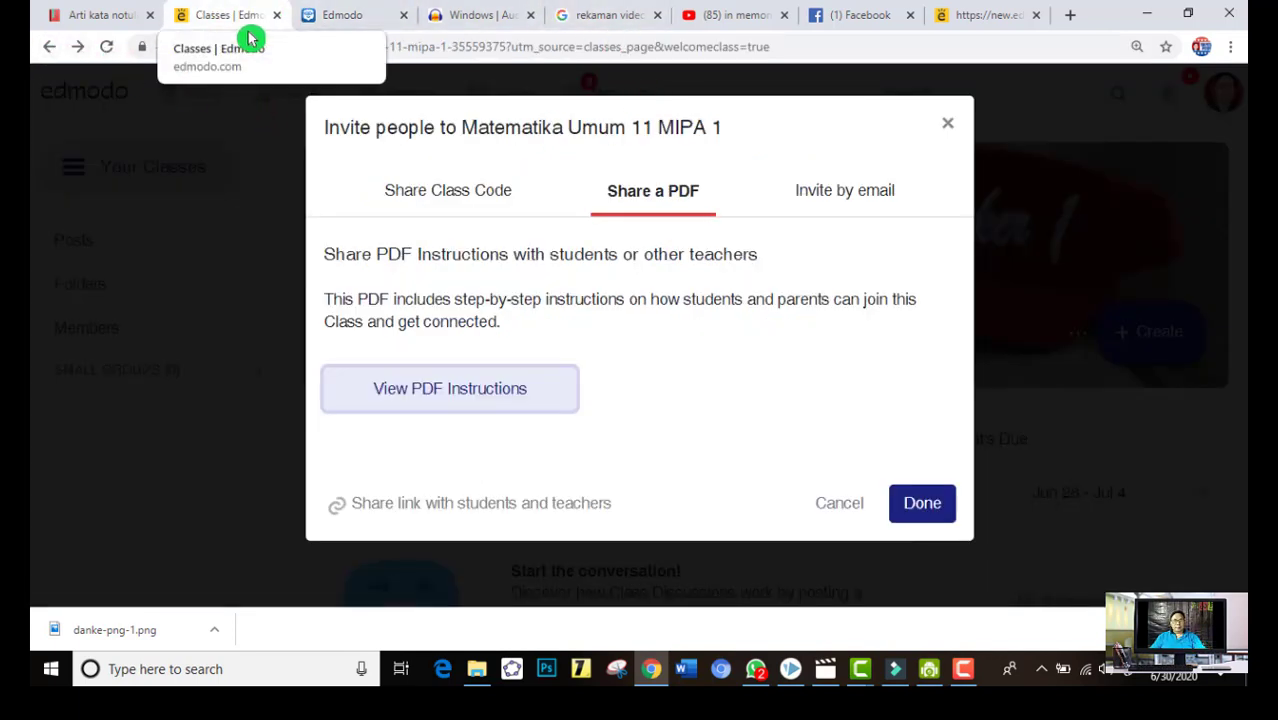
pyautogui.click(56, 53)
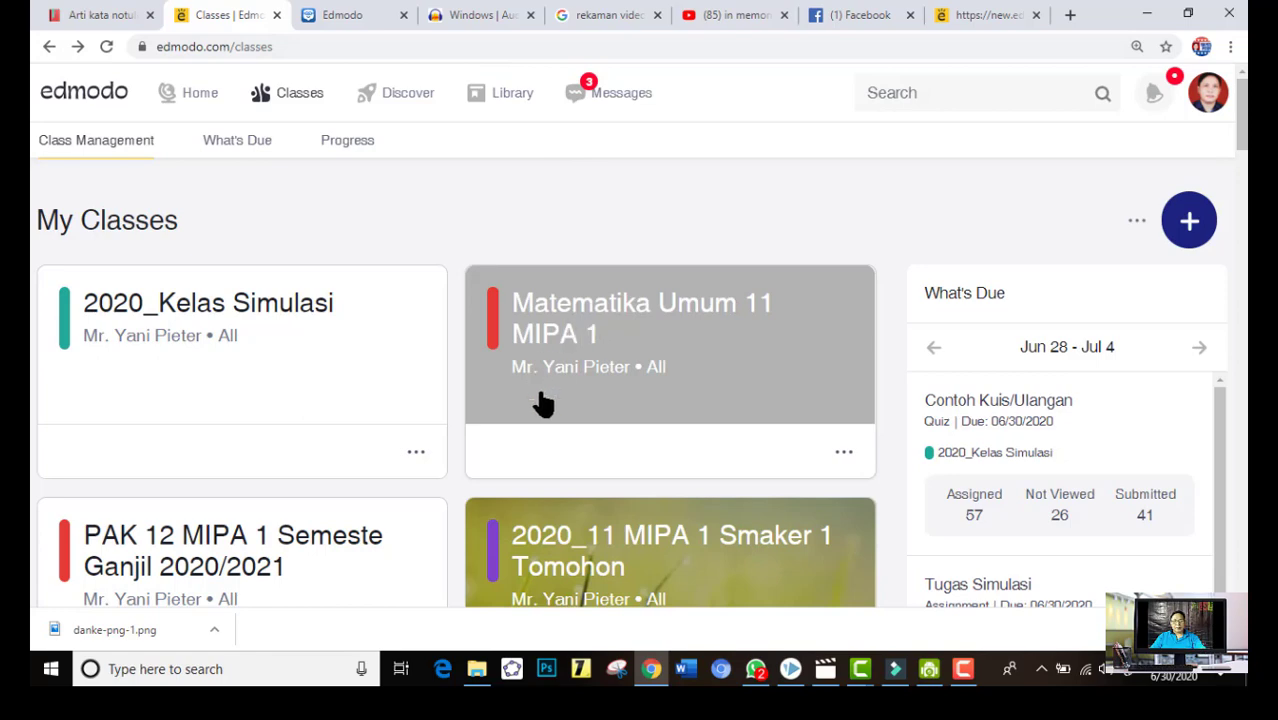
pyautogui.click(610, 325)
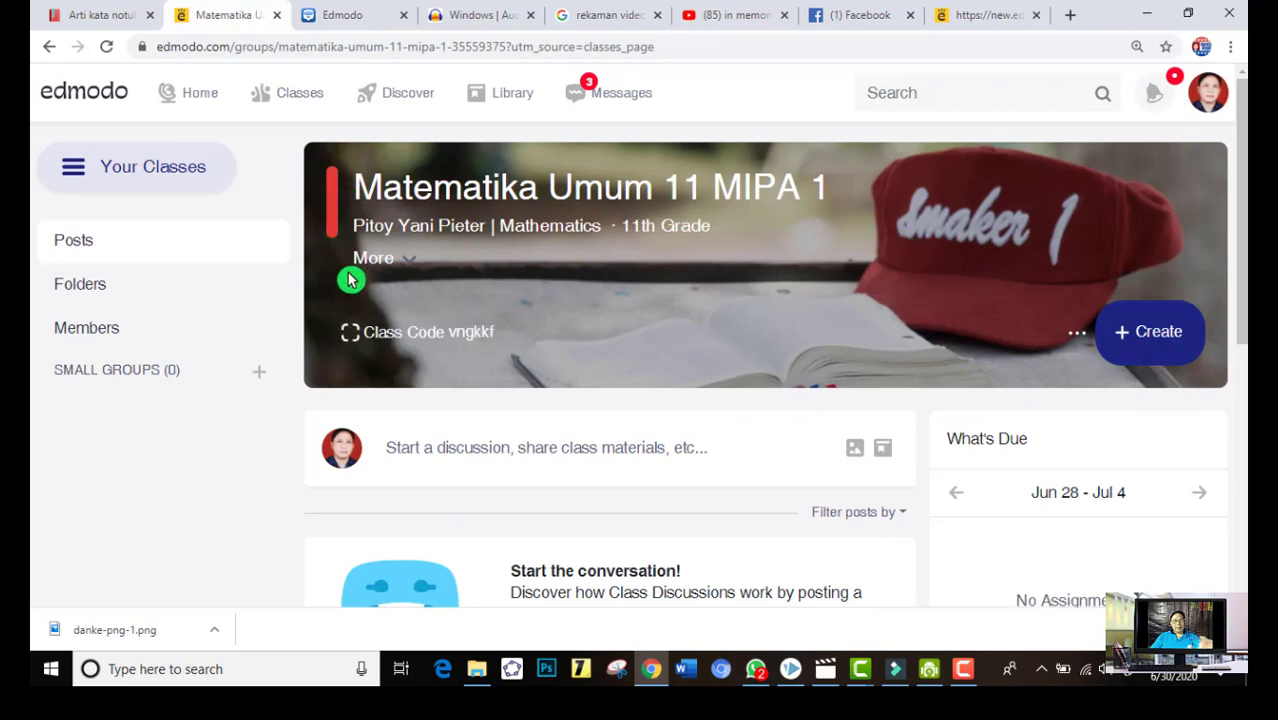
pyautogui.click(355, 336)
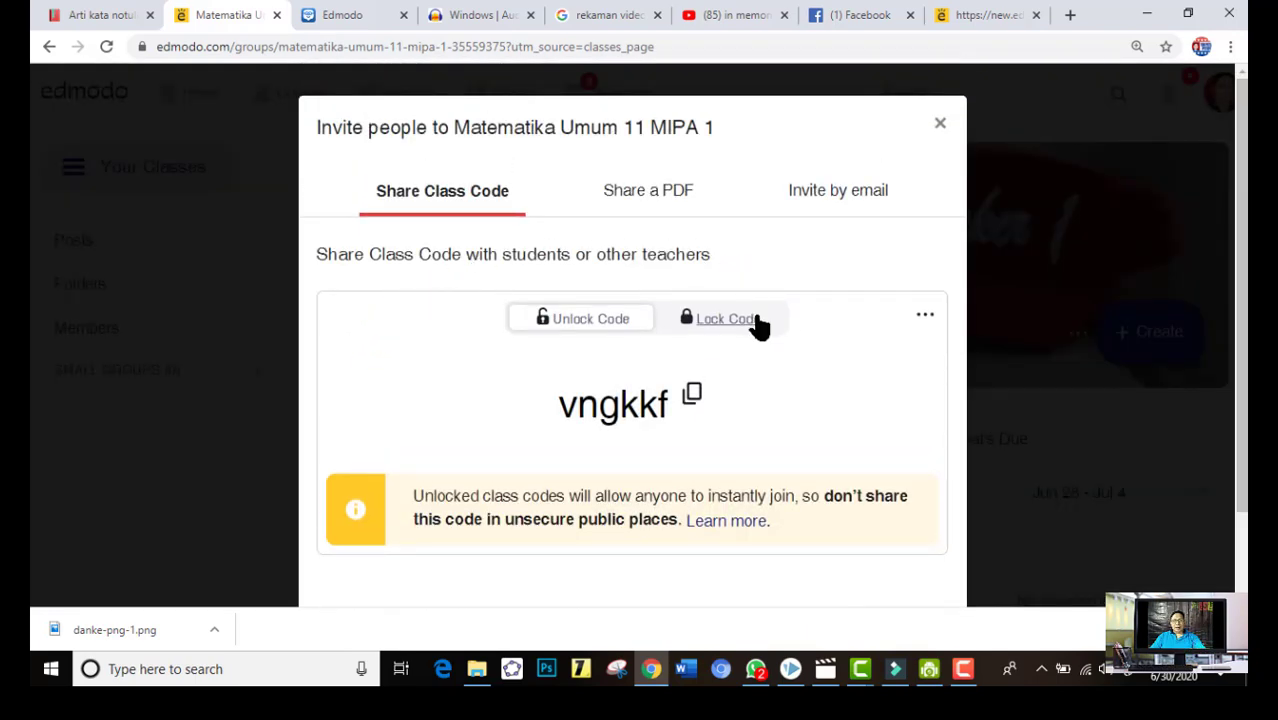
# Lock the Matematika Umum 11 MIPA 1 class code and reopen the class from the class list
pyautogui.click(750, 322)
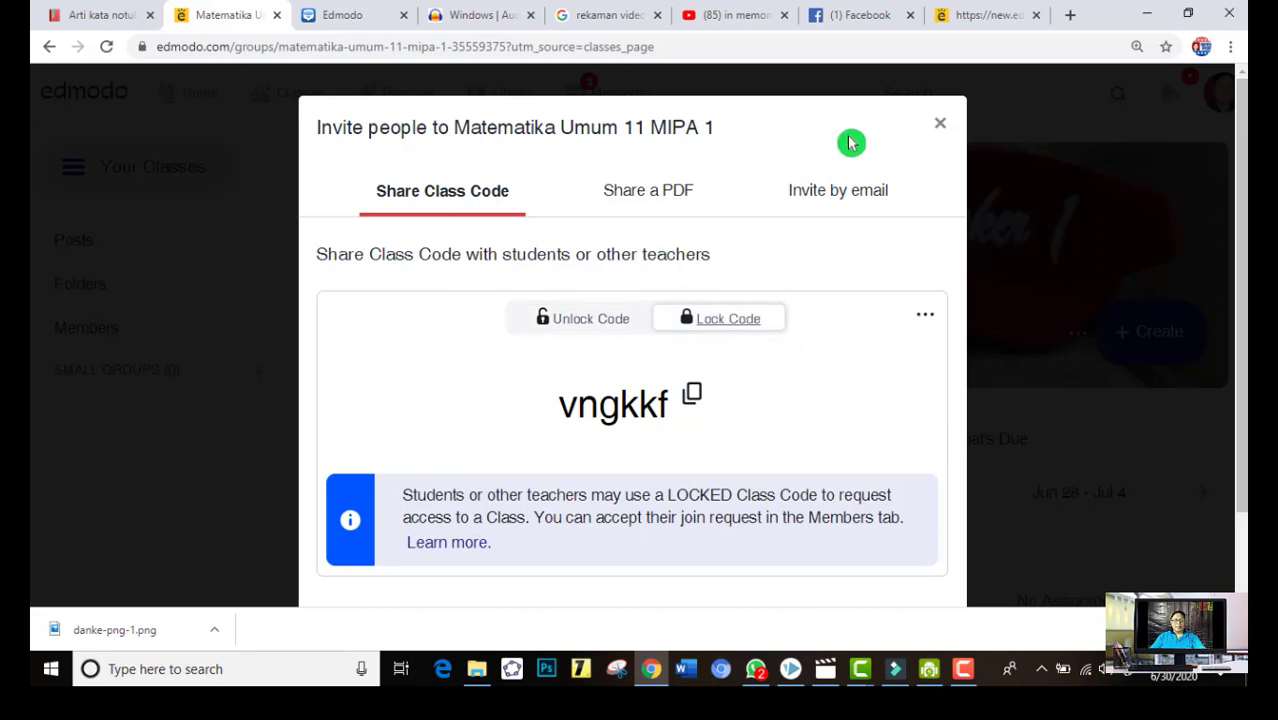
pyautogui.click(52, 50)
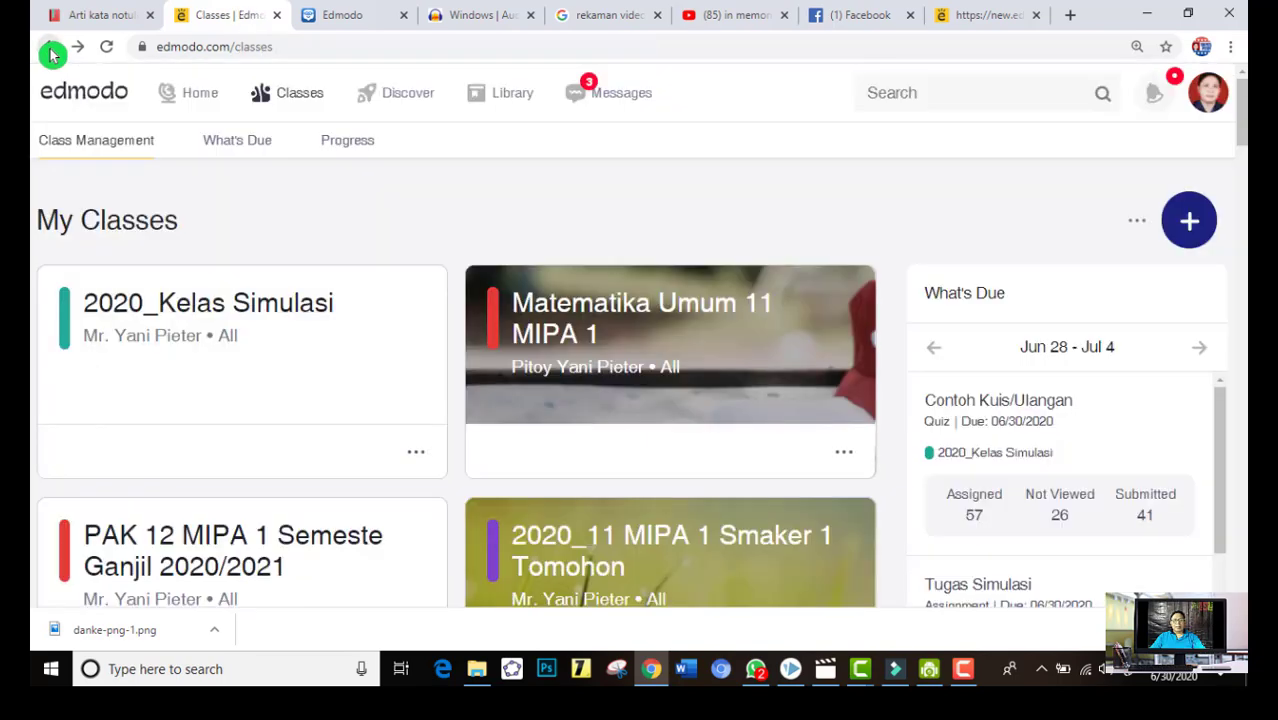
pyautogui.click(638, 322)
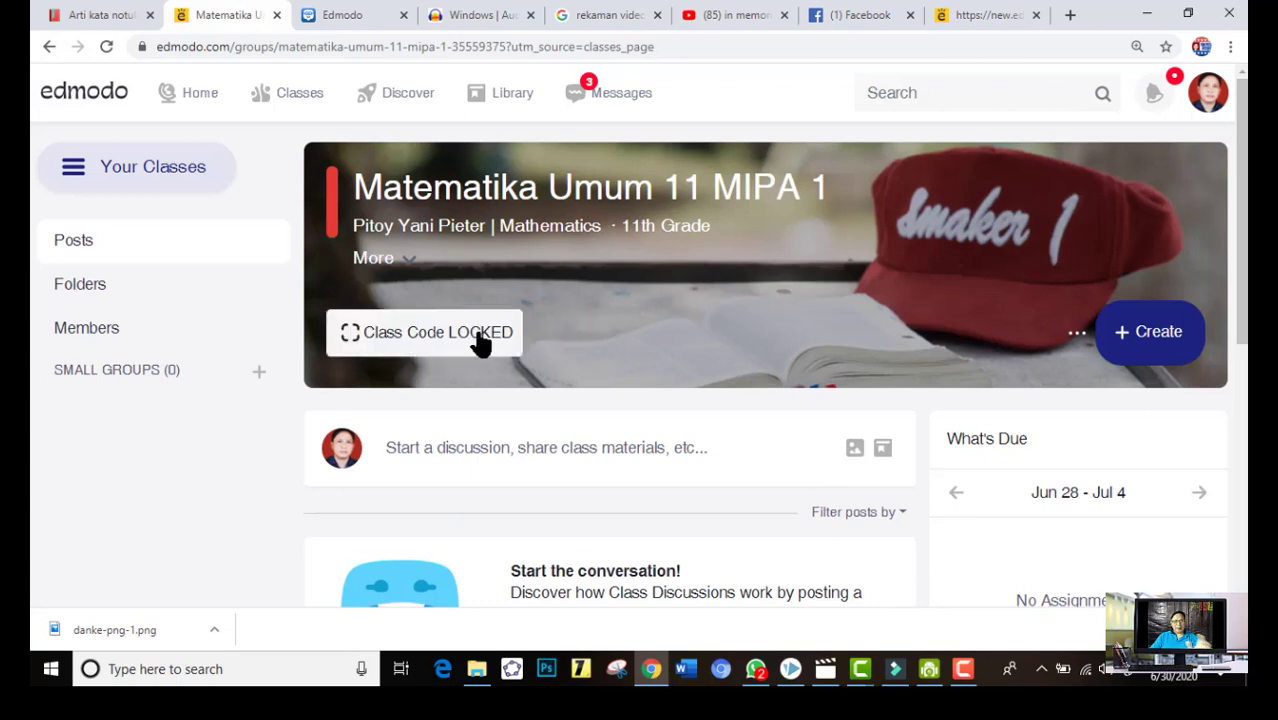
# Reopen the class code sharing dialog, unlock the class code and copy it to the clipboard
pyautogui.click(474, 345)
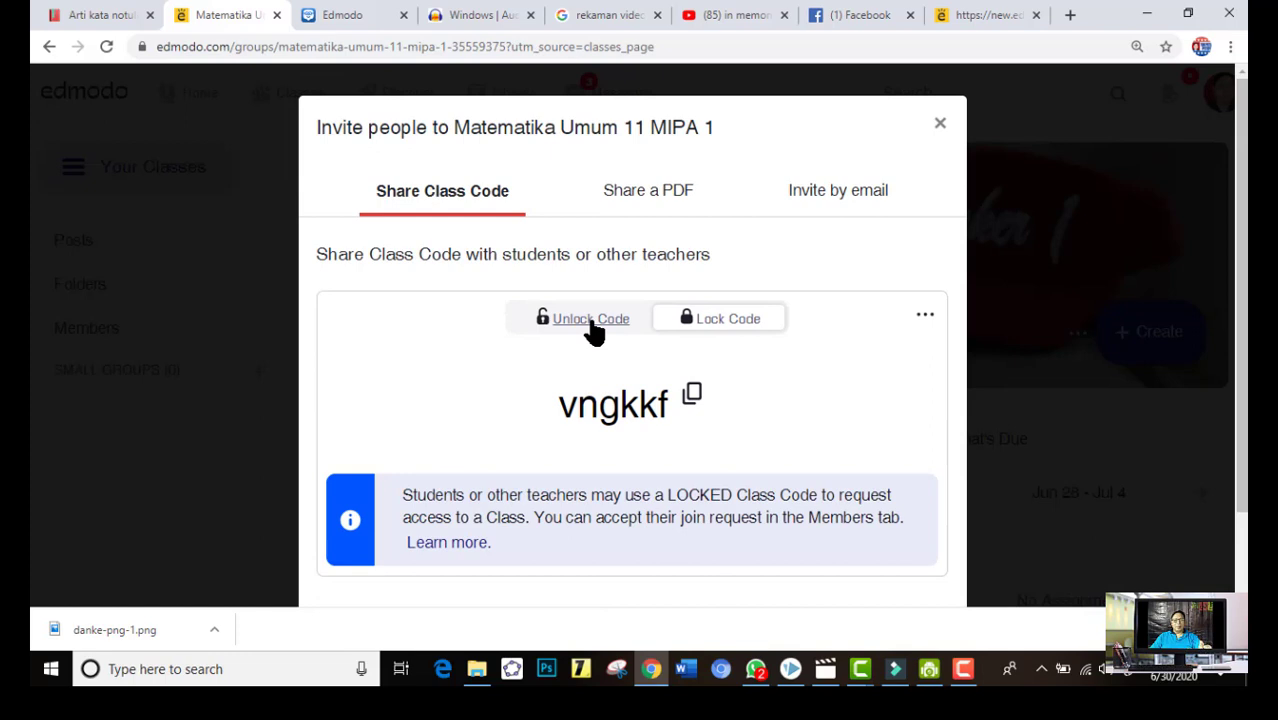
pyautogui.click(591, 323)
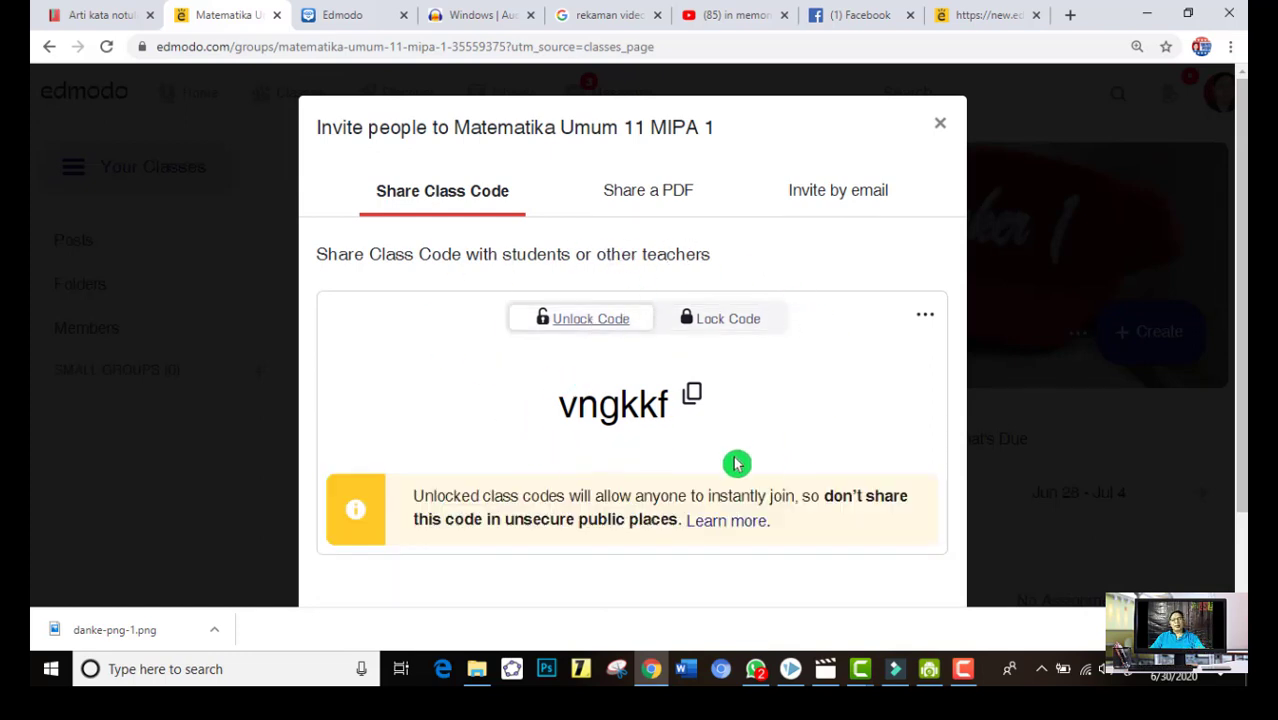
pyautogui.click(698, 398)
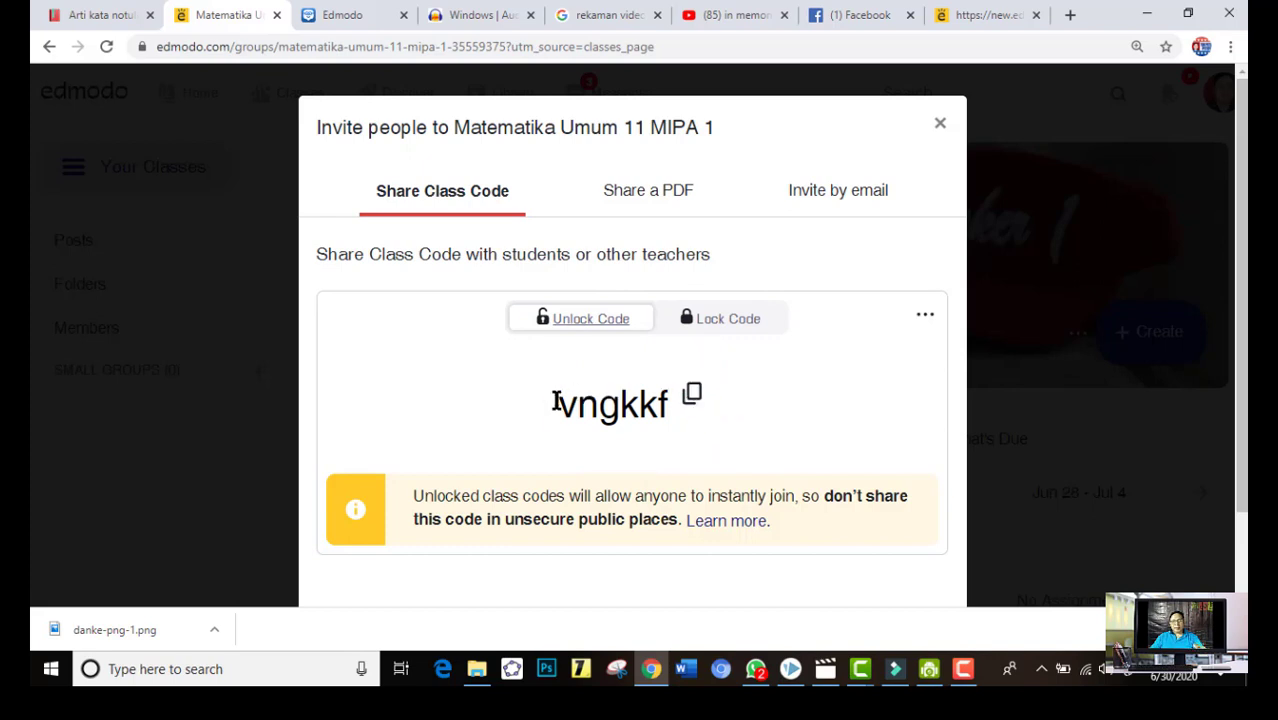
pyautogui.moveTo(567, 403); pyautogui.dragTo(741, 423)
pyautogui.click(759, 391)
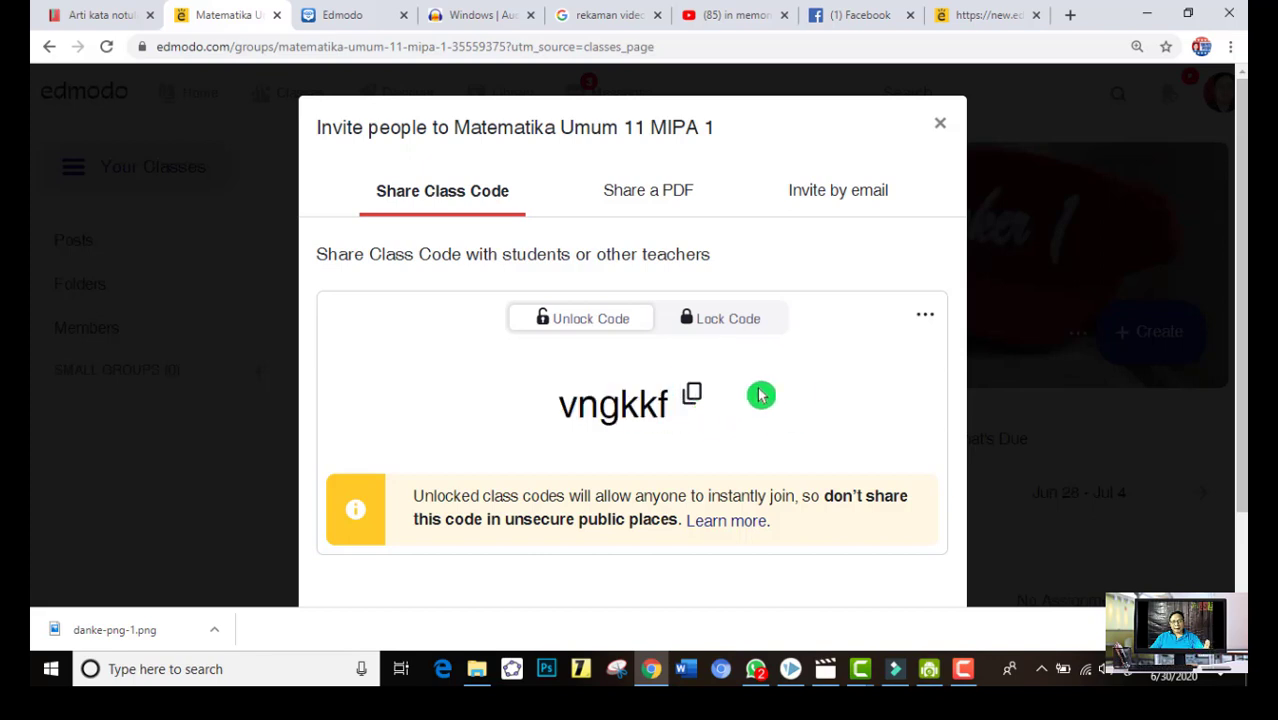
pyautogui.click(704, 401)
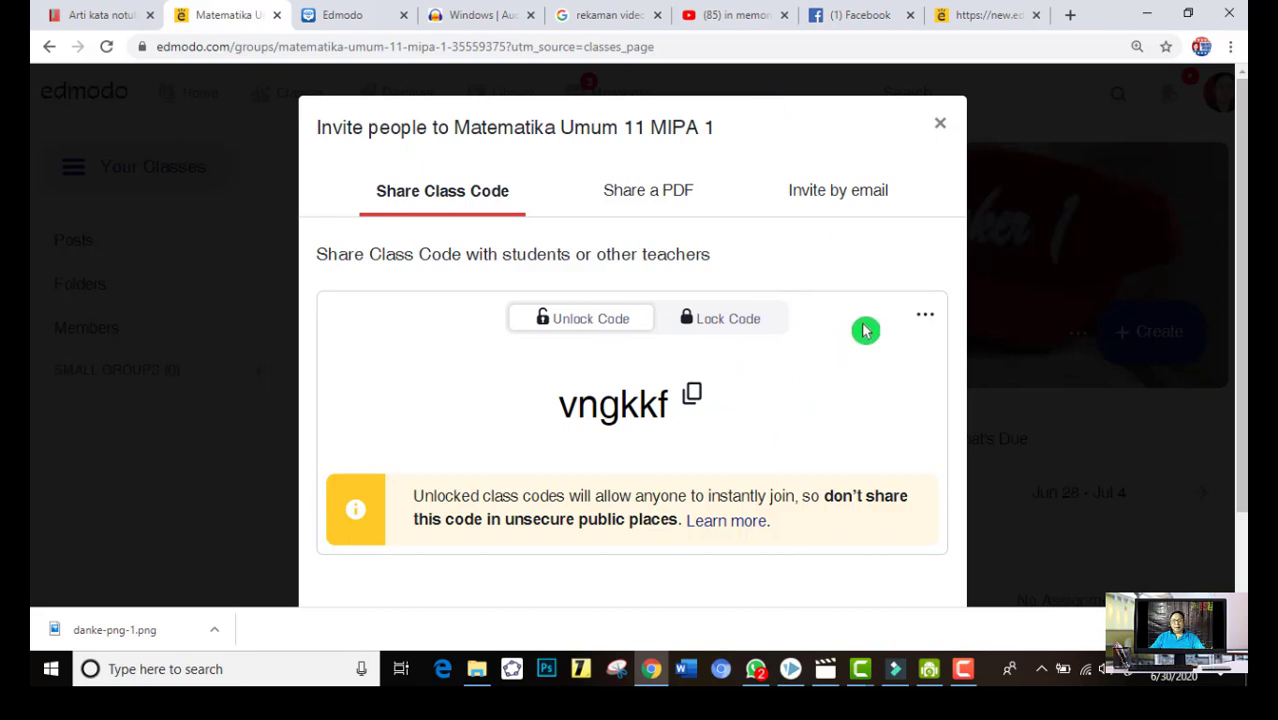
# Switch to Word, paste the copied class code into a new blank document and return to the browser
pyautogui.click(693, 677)
pyautogui.click(686, 669)
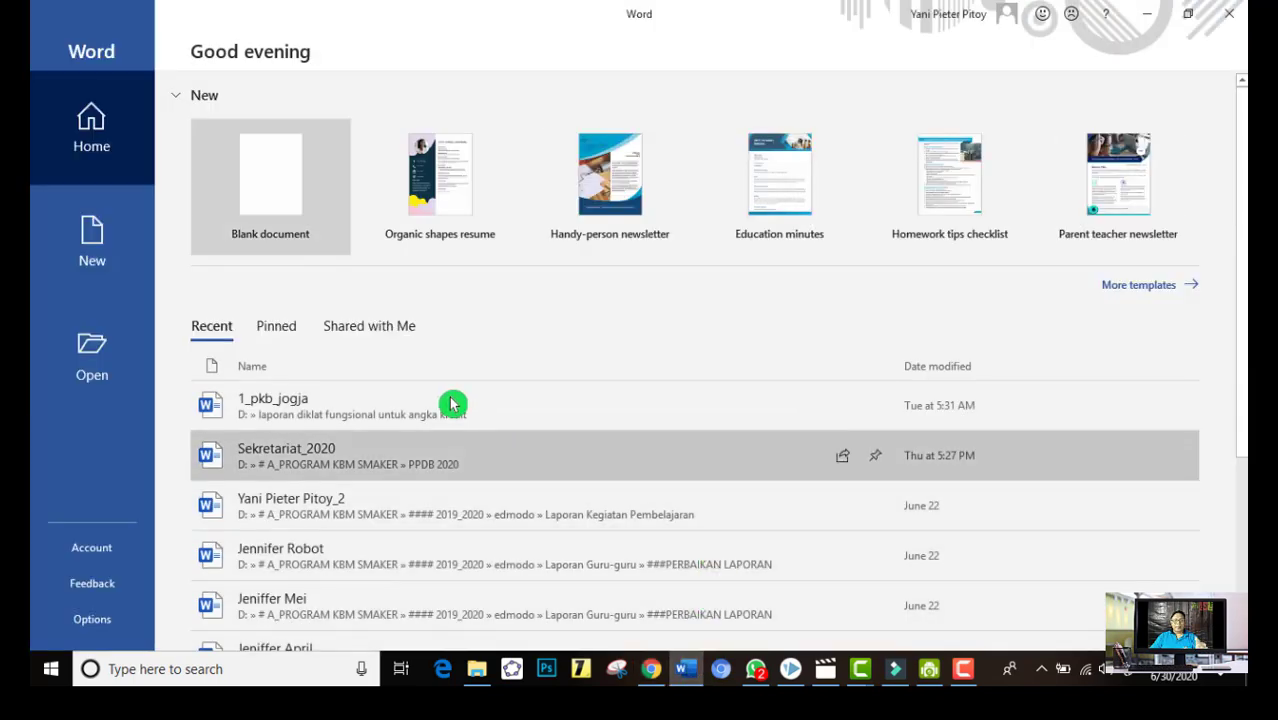
pyautogui.click(288, 178)
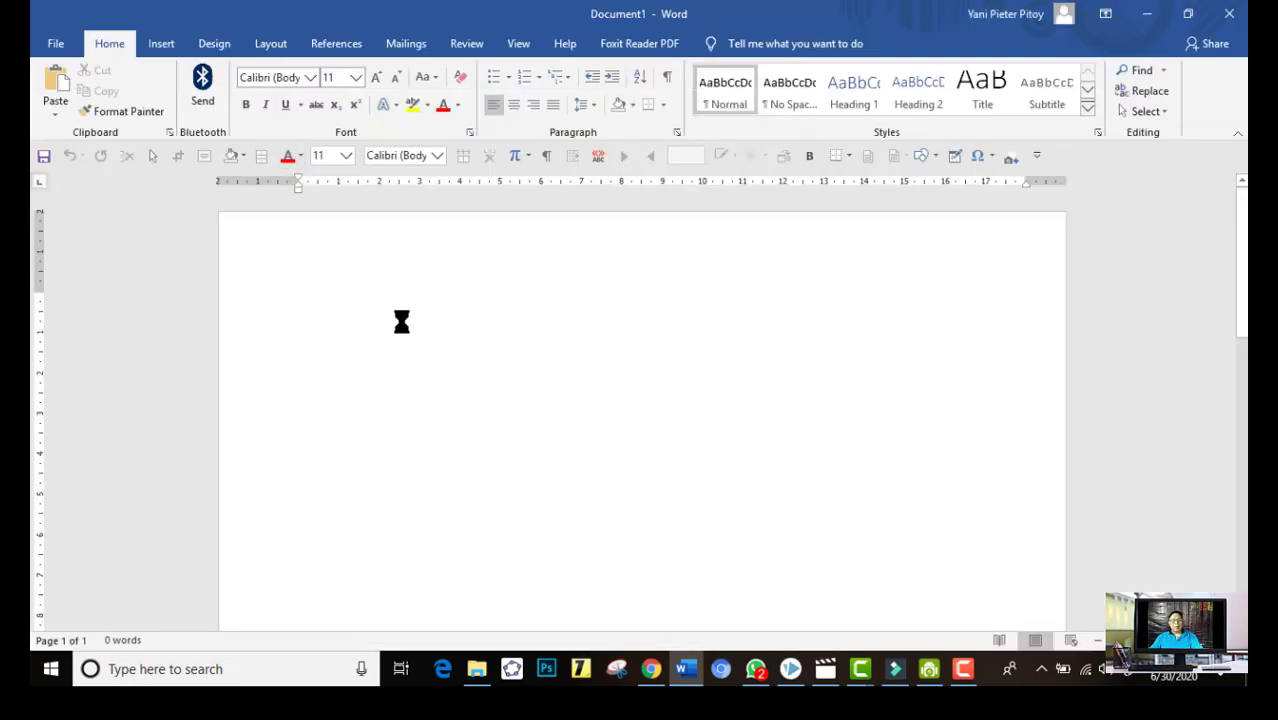
pyautogui.hotkey('ctrl', 'v')
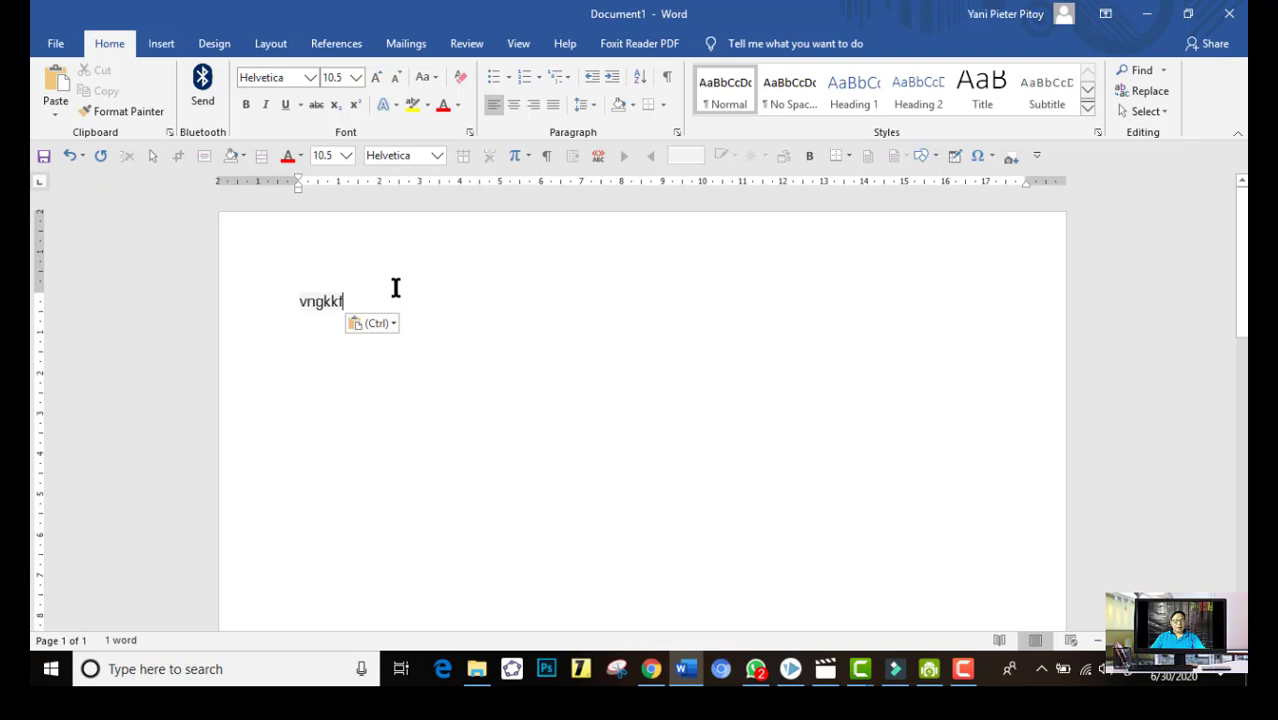
pyautogui.click(1147, 13)
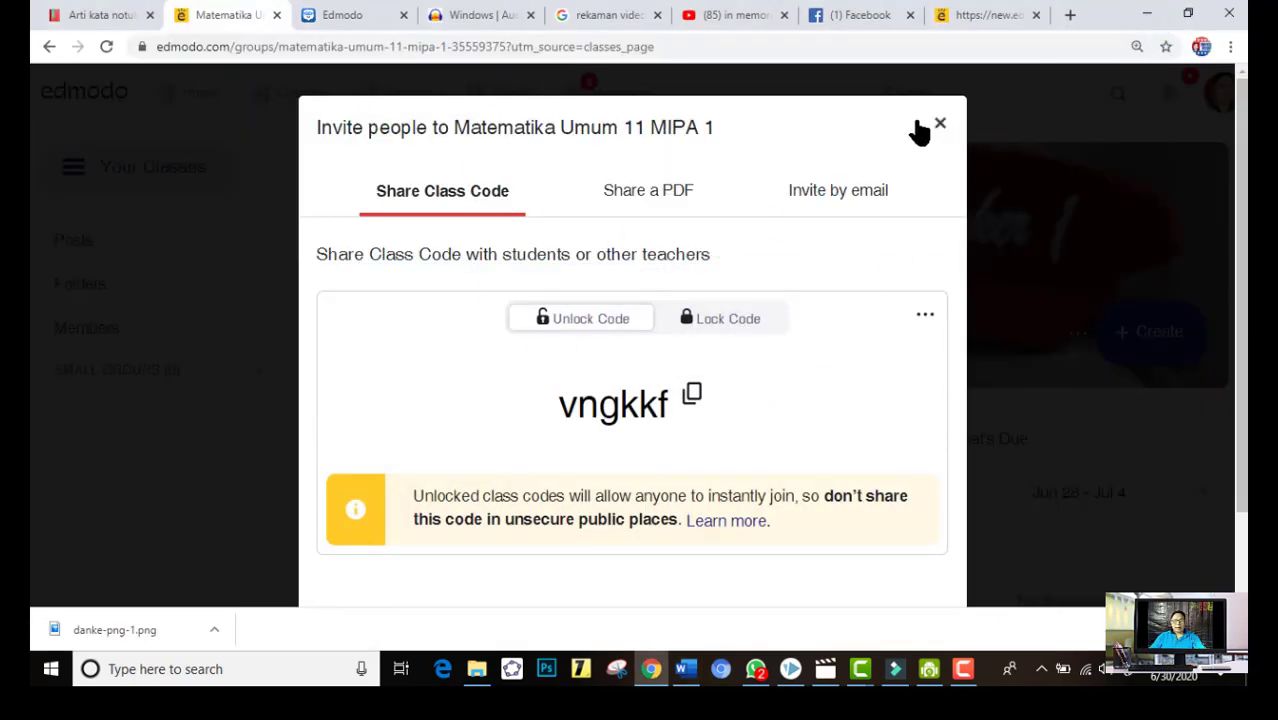
# Return to the class list, open the 2020_11 MIPA 1 Smaker 1 Tomohon class and show its members
pyautogui.click(49, 46)
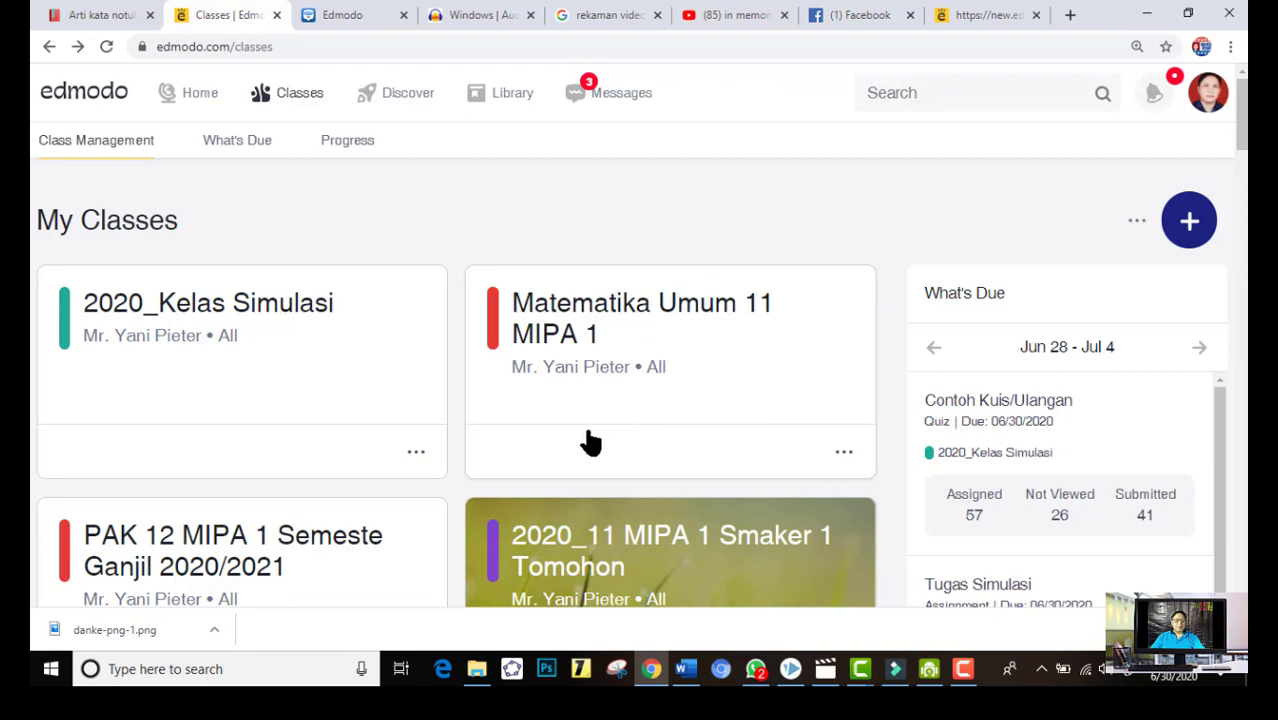
pyautogui.scroll(-1, 589, 443)
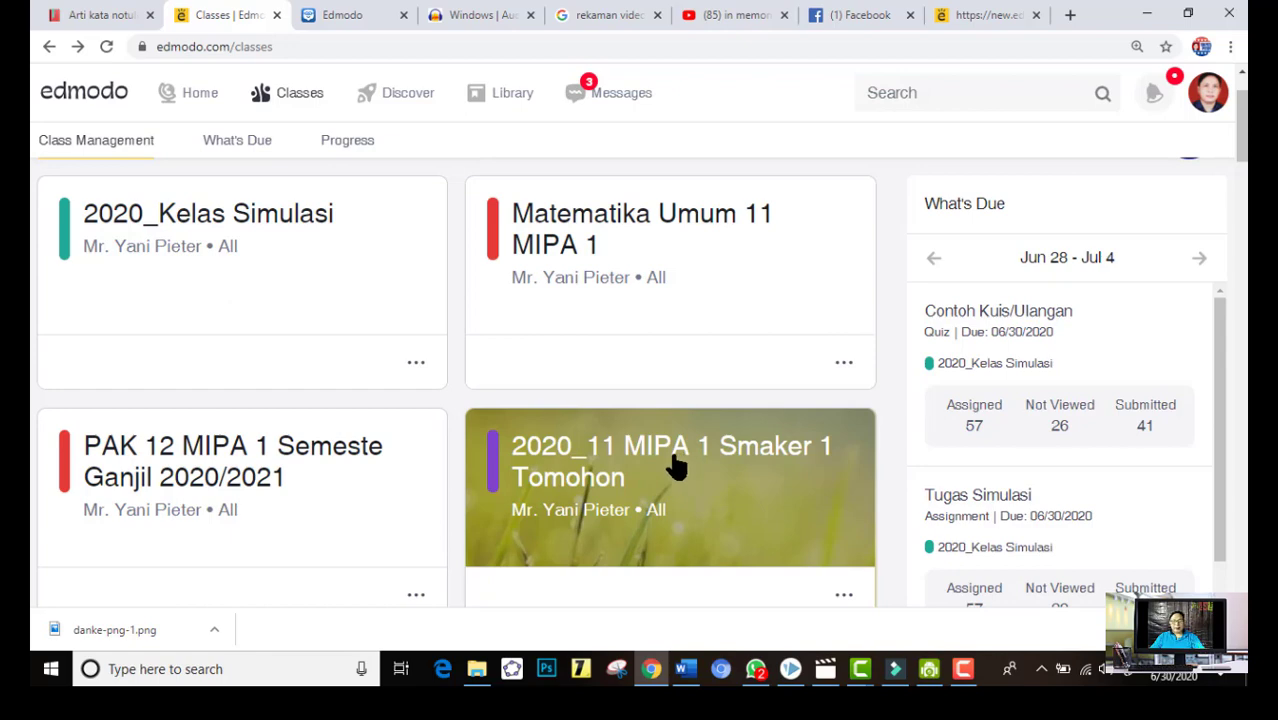
pyautogui.scroll(-1, 690, 465)
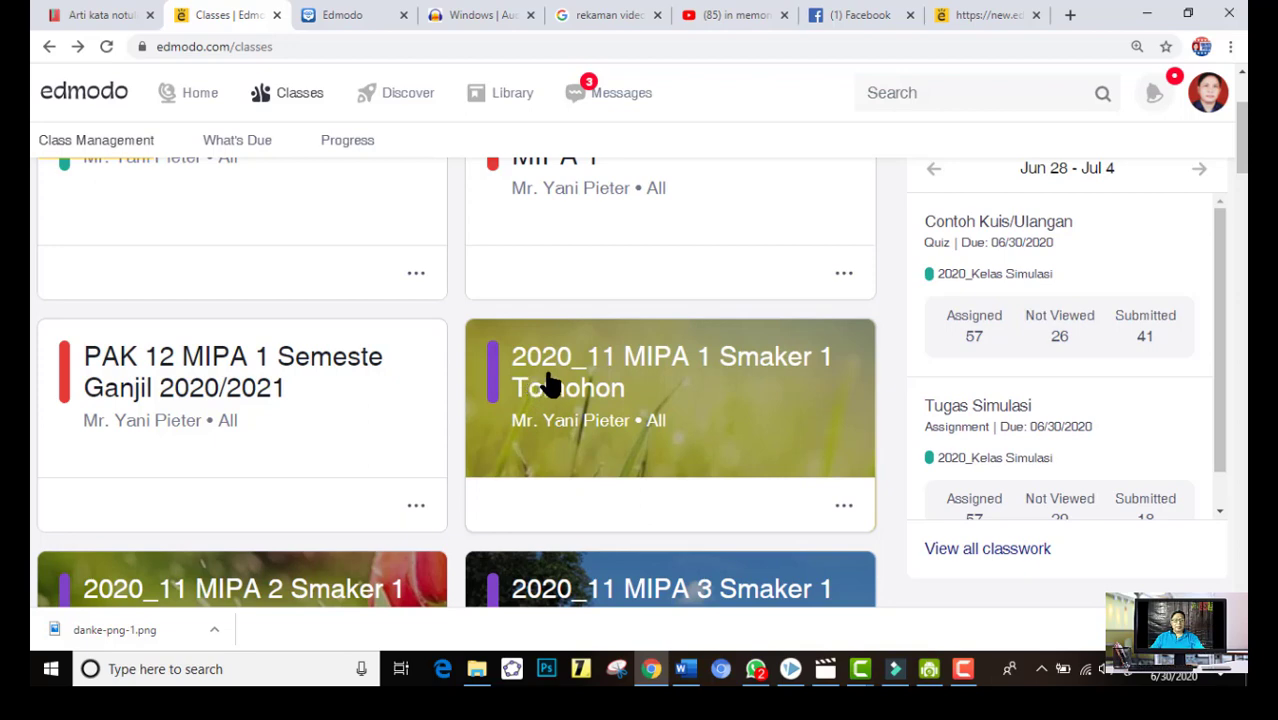
pyautogui.scroll(-3, 565, 436)
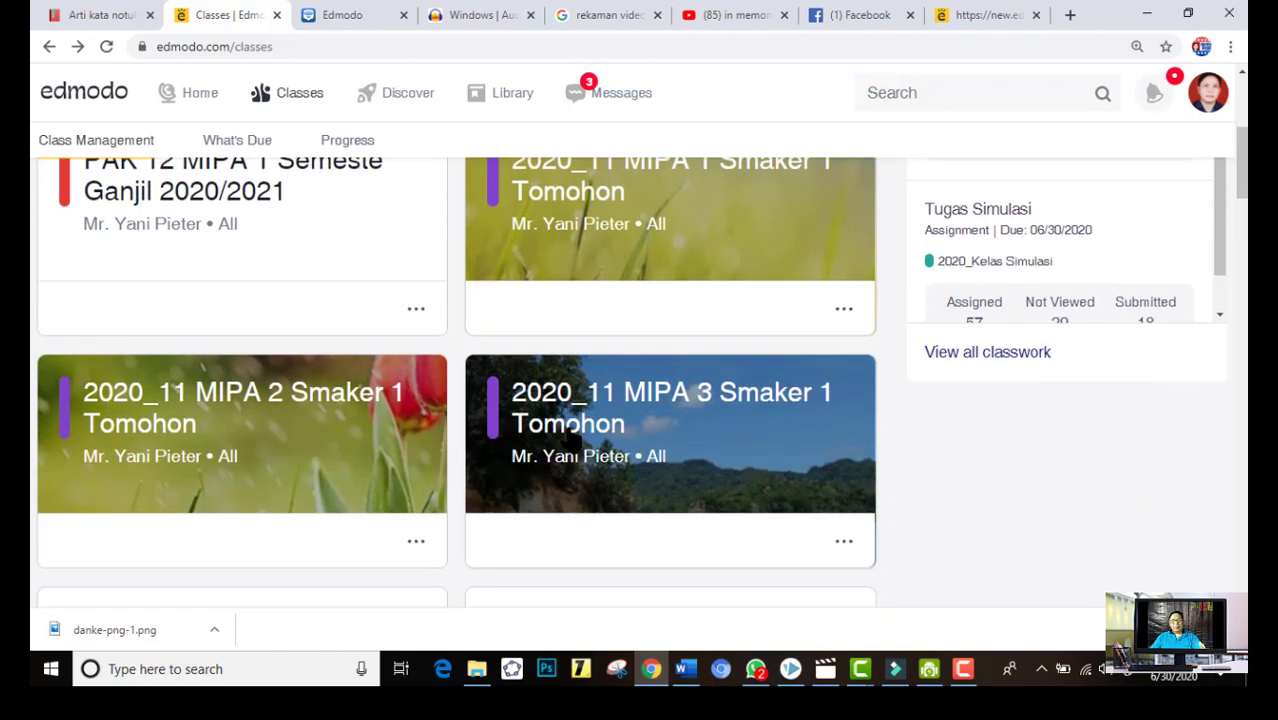
pyautogui.scroll(3, 572, 432)
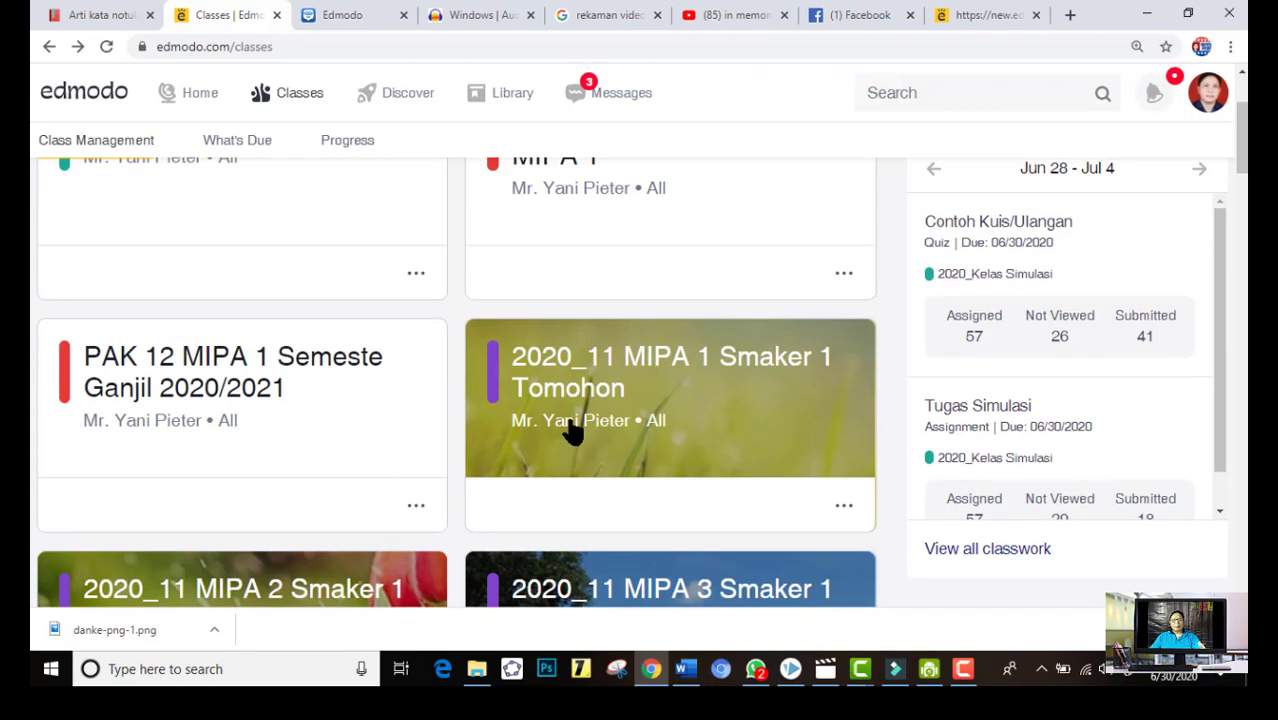
pyautogui.click(818, 360)
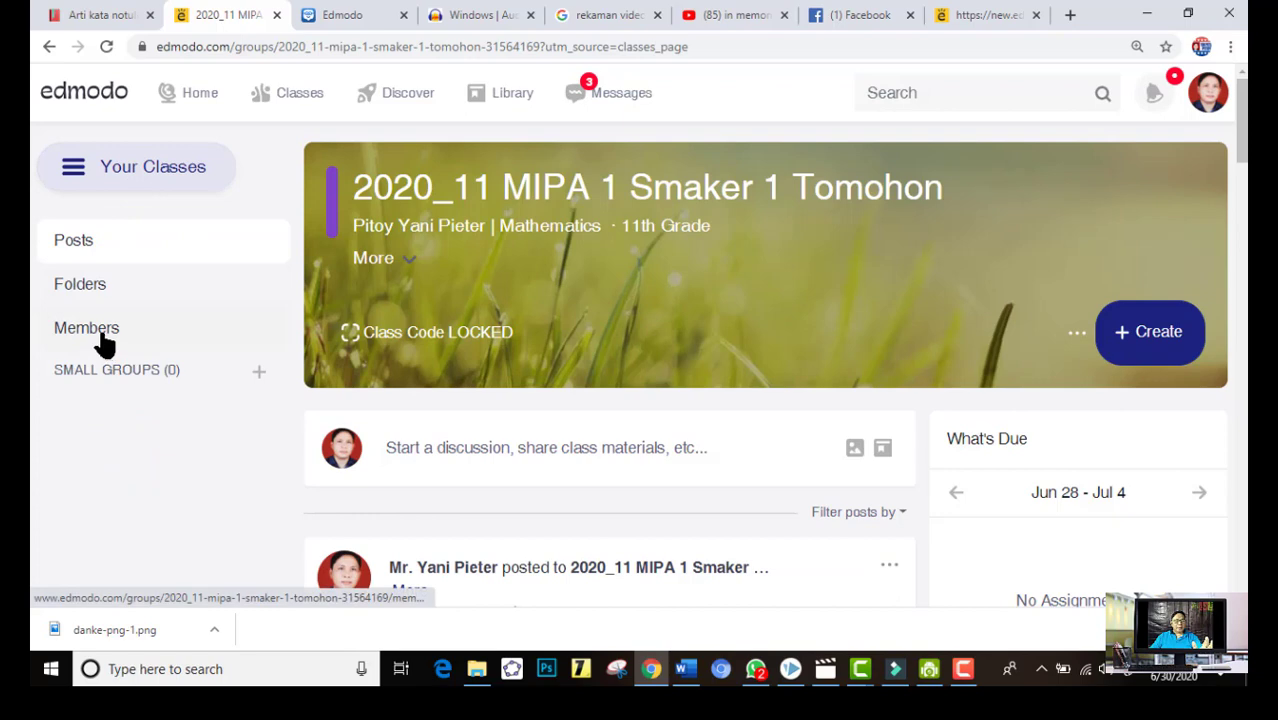
pyautogui.click(105, 344)
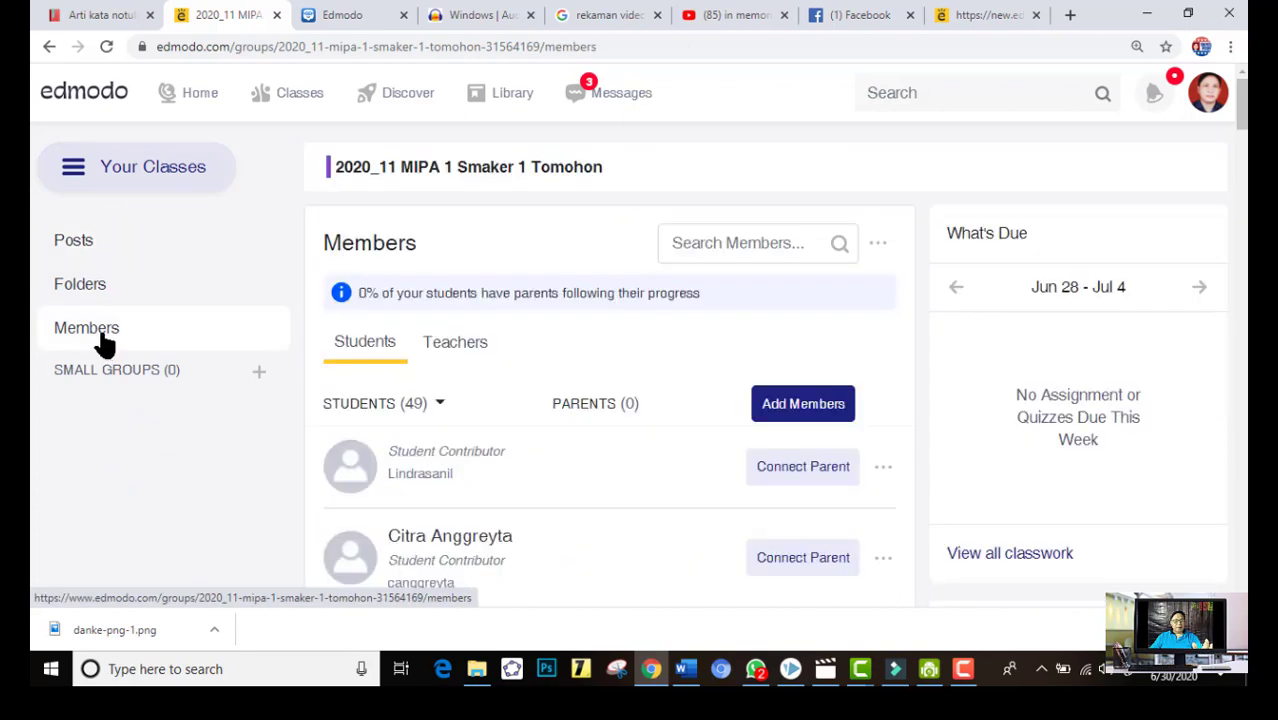
# Look through the class's student list and check which students have joined with more than one account
pyautogui.scroll(-1, 790, 455)
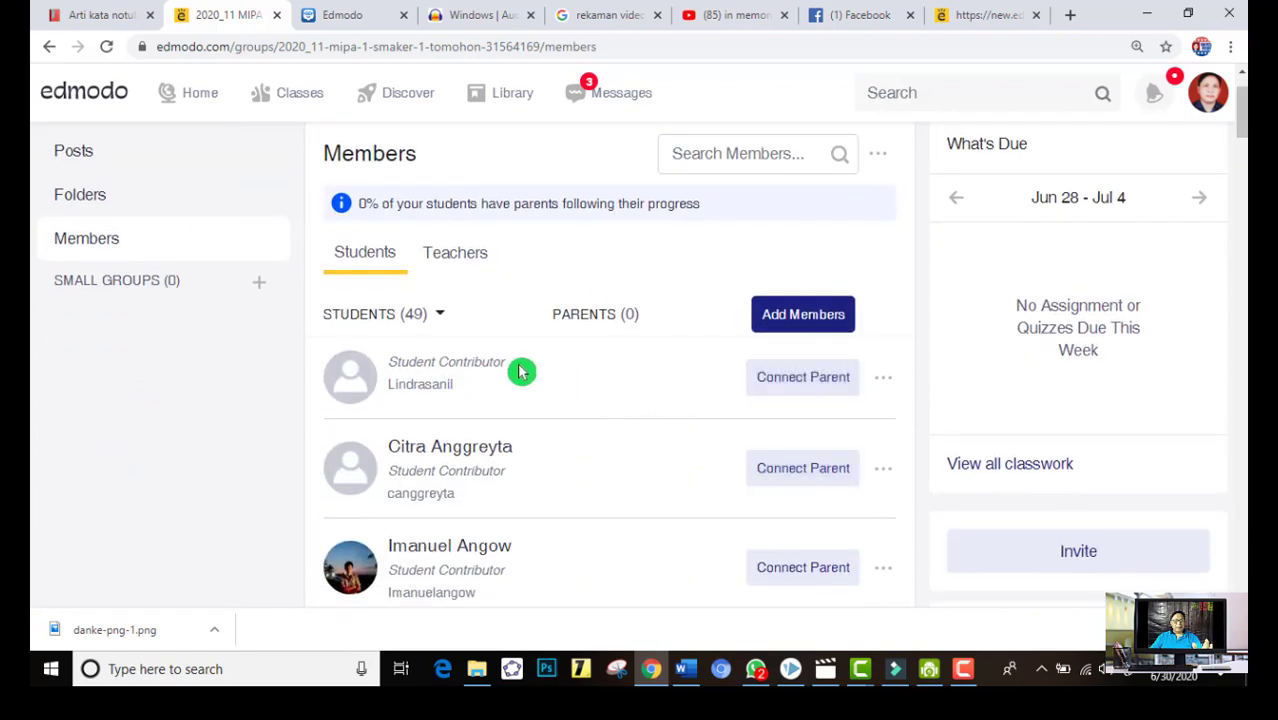
pyautogui.scroll(-2, 520, 368)
pyautogui.scroll(-3, 500, 310)
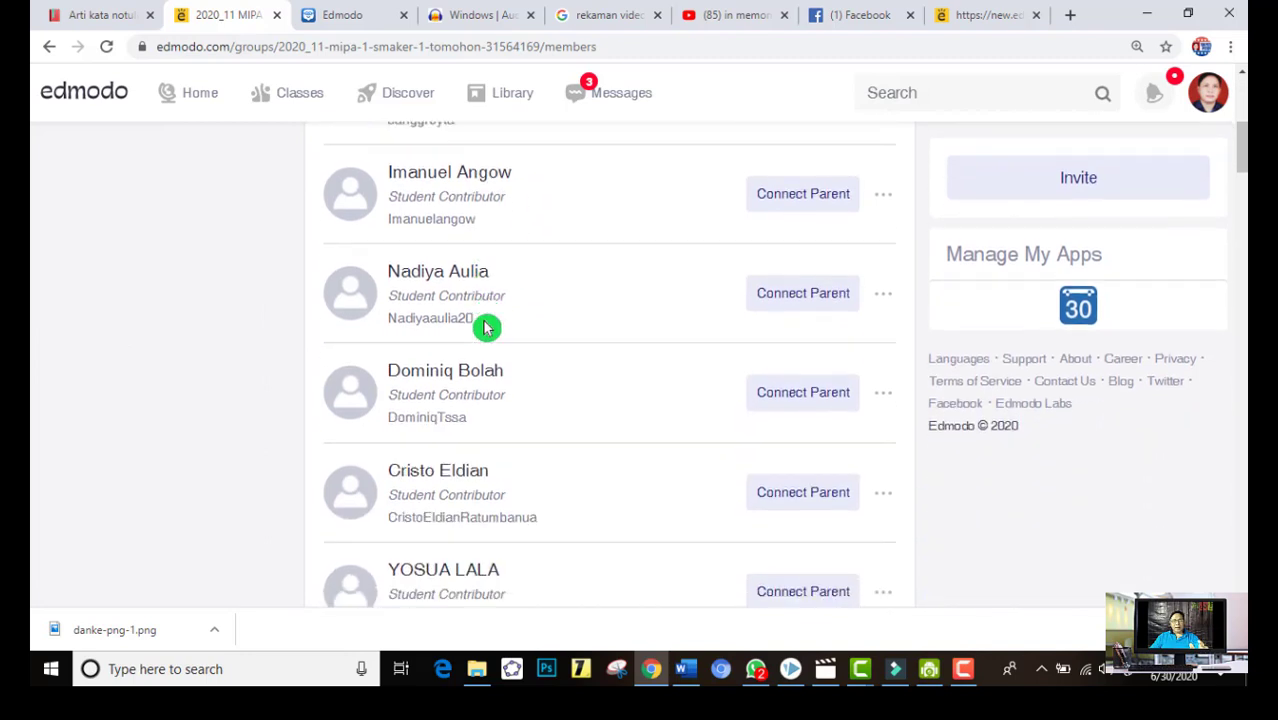
pyautogui.scroll(-4, 469, 441)
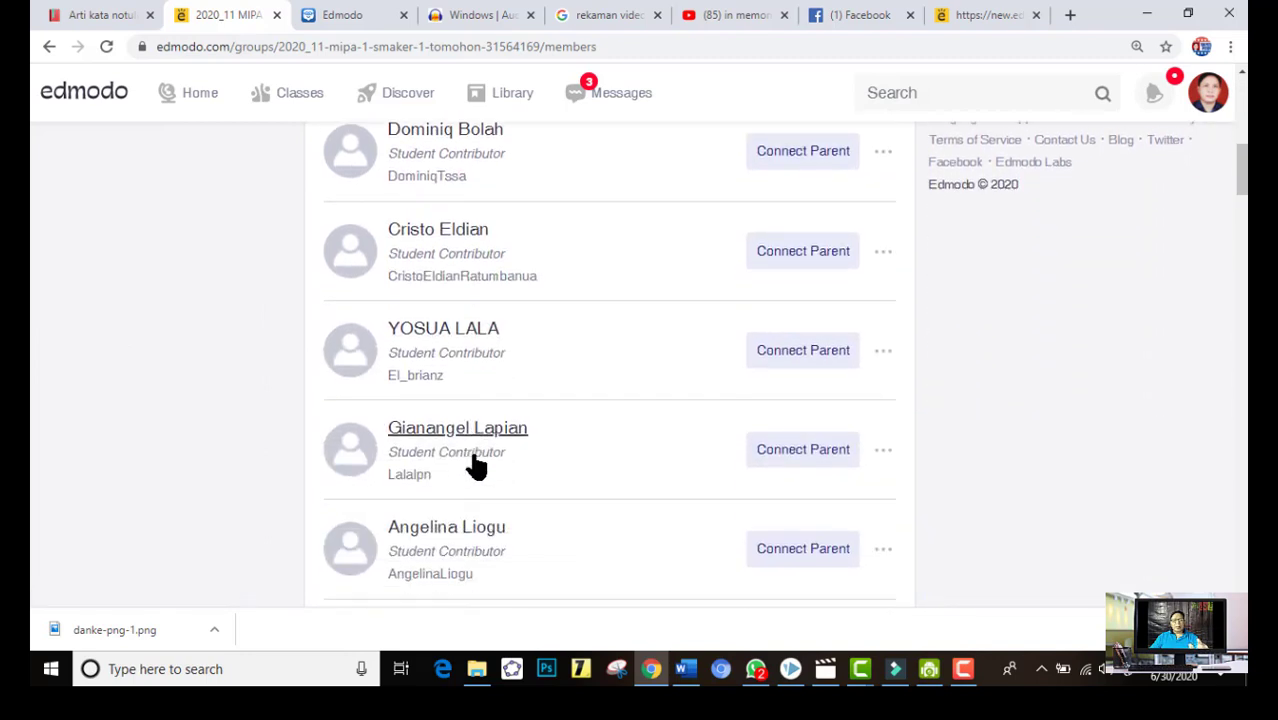
pyautogui.scroll(3, 471, 456)
pyautogui.scroll(7, 474, 455)
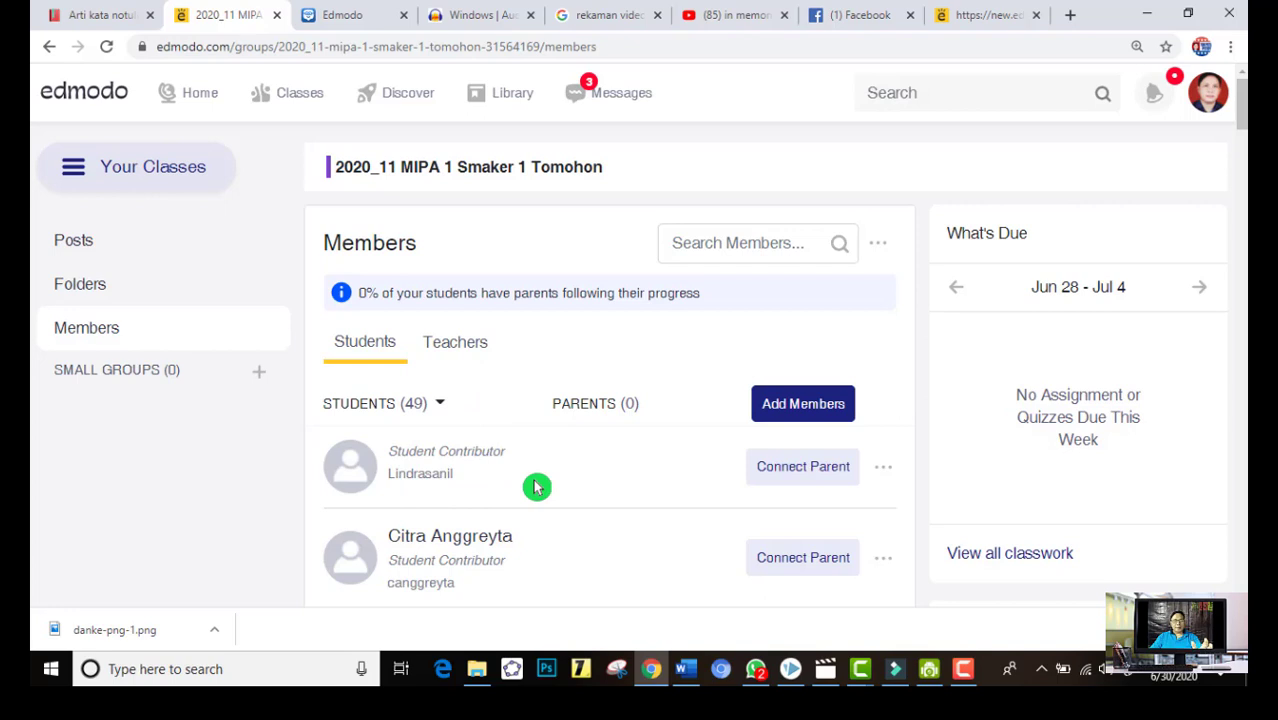
pyautogui.scroll(-6, 536, 487)
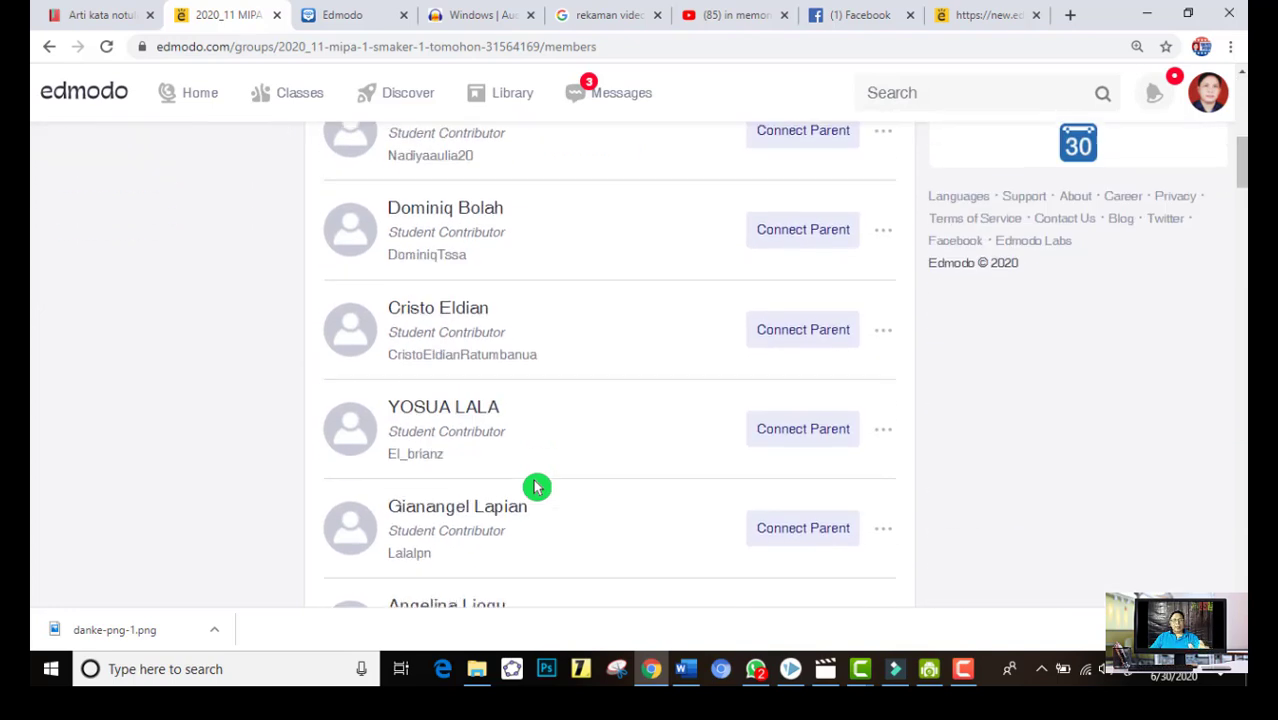
pyautogui.scroll(-4, 536, 487)
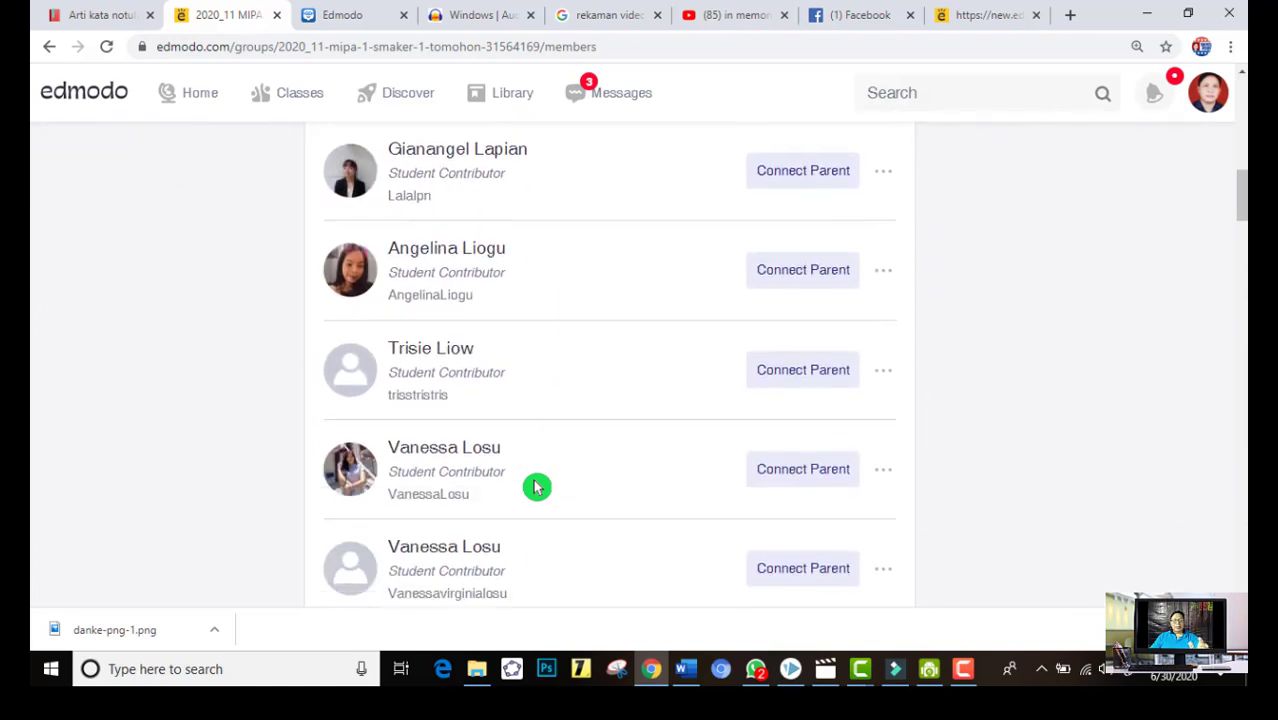
pyautogui.scroll(-2, 536, 487)
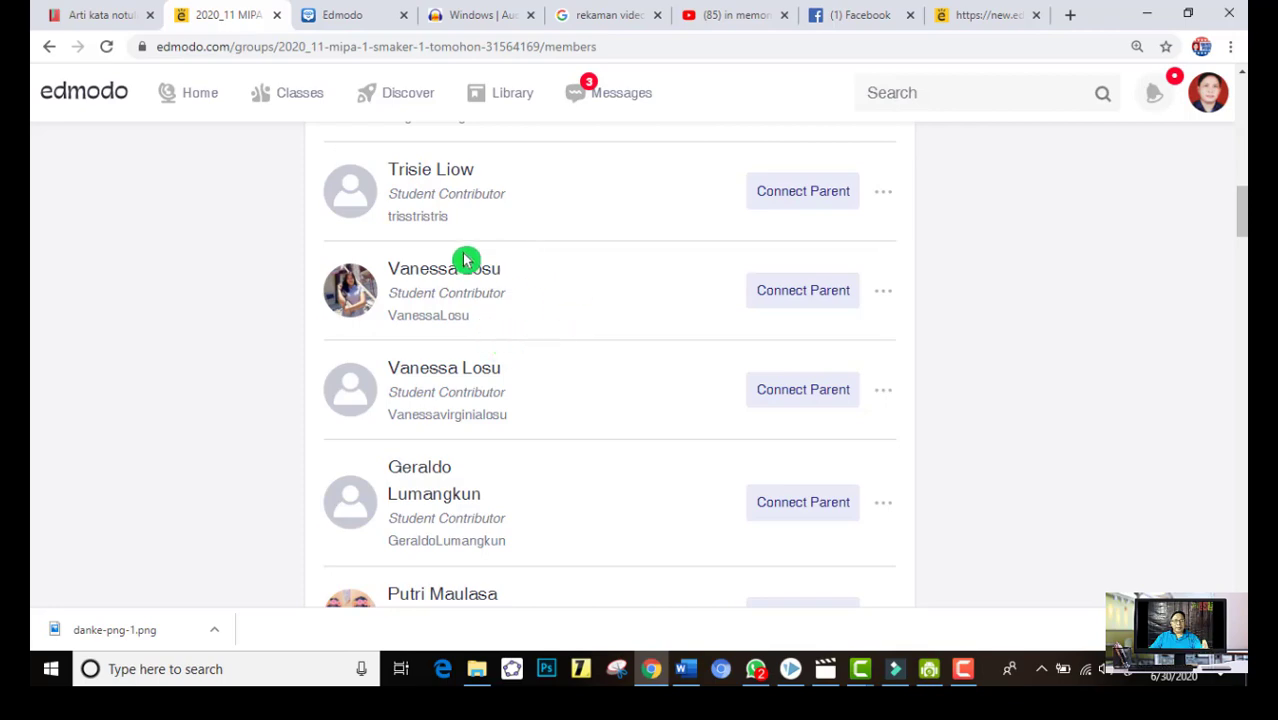
pyautogui.scroll(-5, 440, 380)
pyautogui.scroll(8, 443, 390)
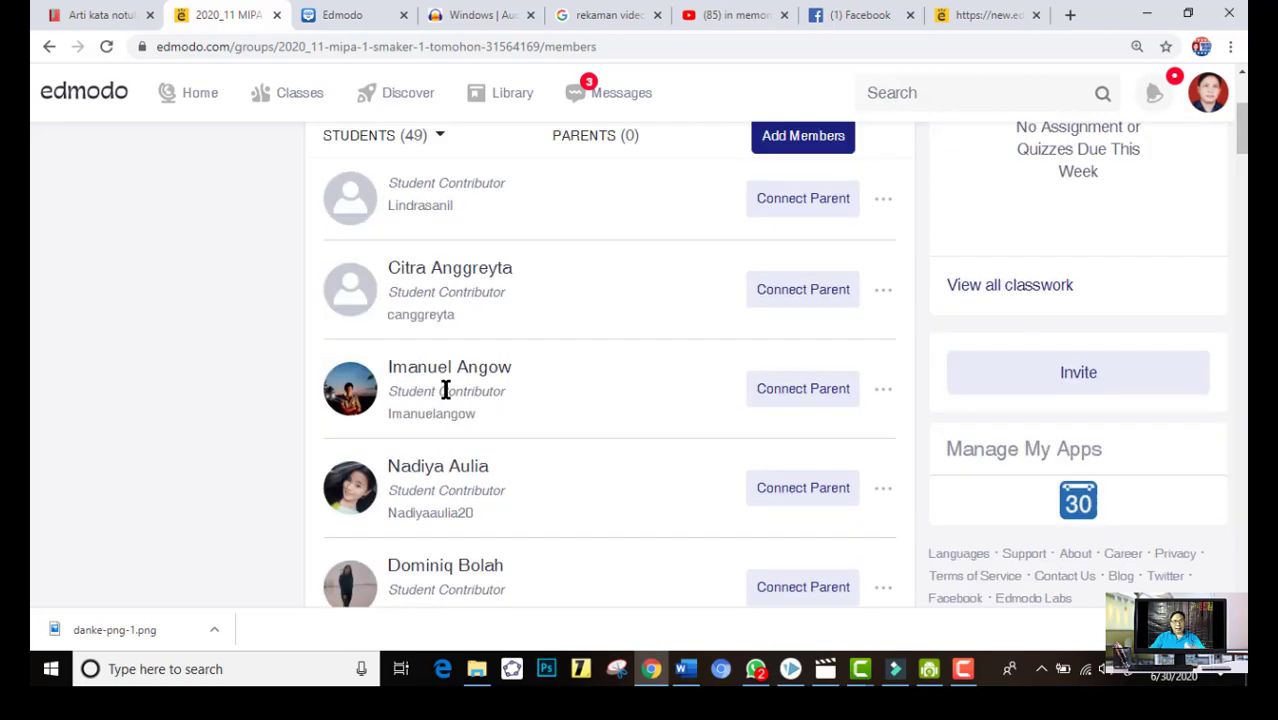
# View the member options, including Remove From Class, for the pictureless account of a student listed twice, and close them without changes
pyautogui.scroll(-8, 483, 450)
pyautogui.scroll(-4, 483, 456)
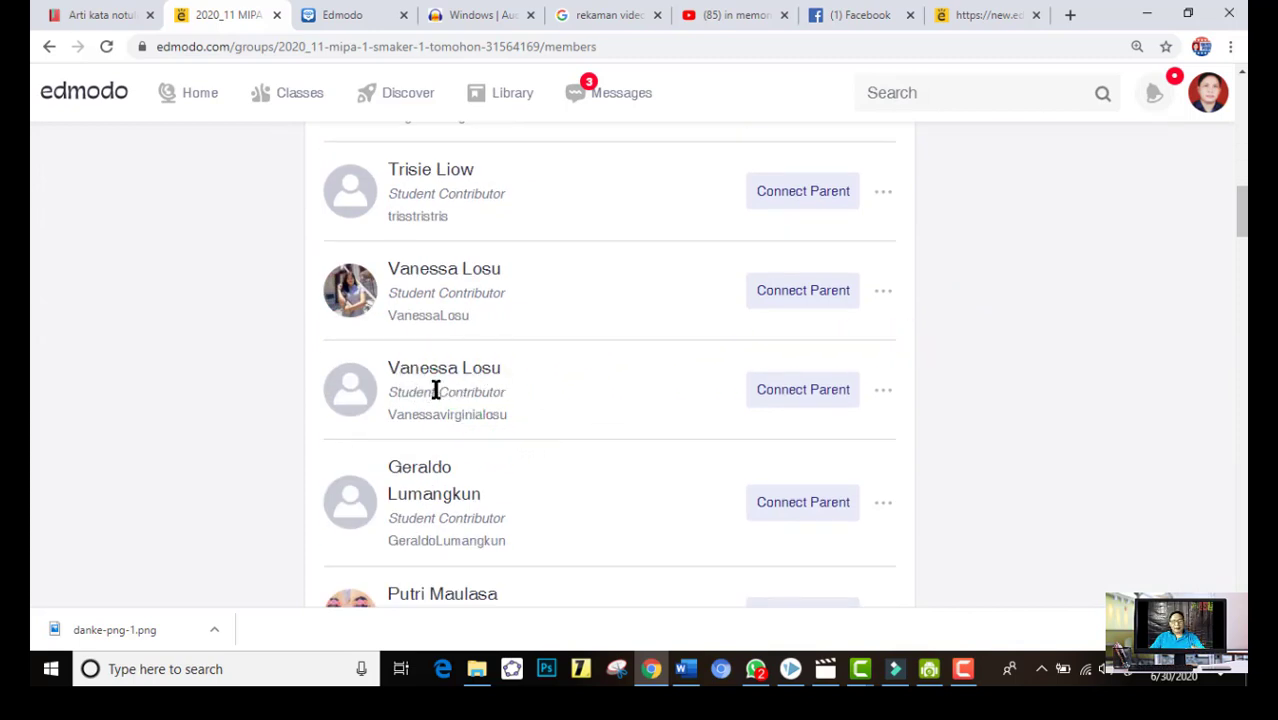
pyautogui.click(884, 392)
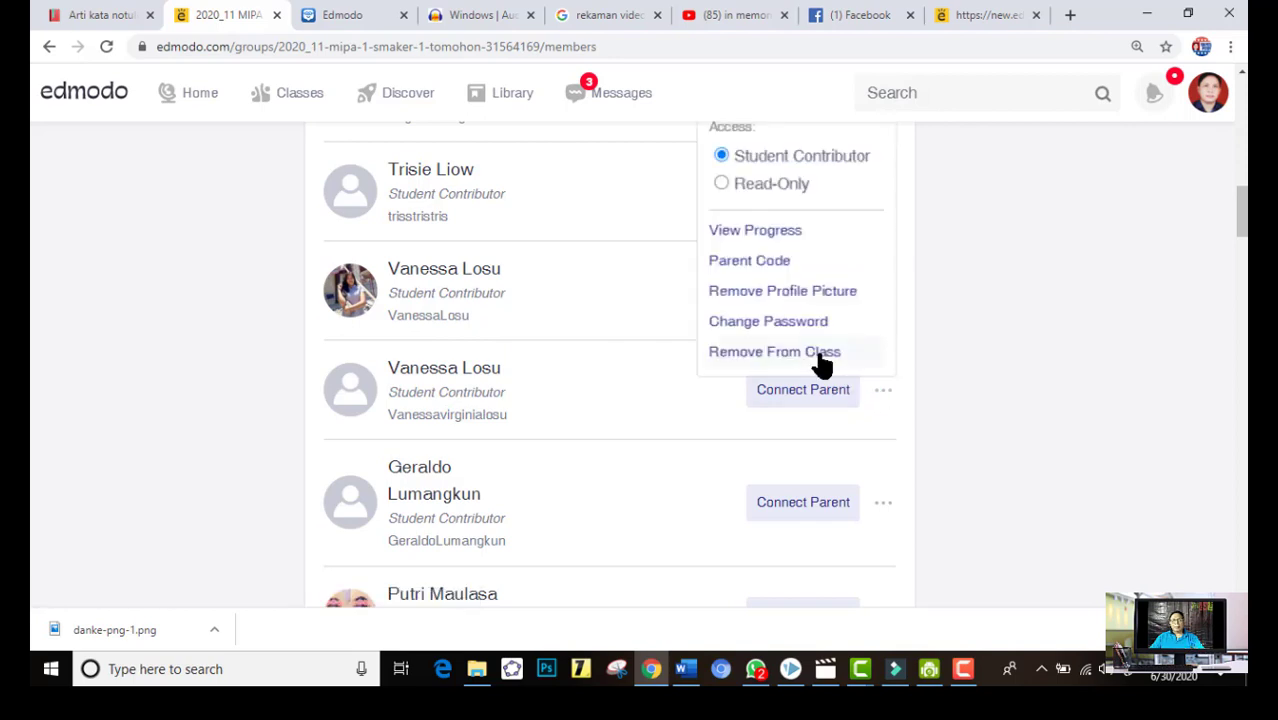
pyautogui.click(1020, 368)
# Examine the rest of the student list for further duplicate student accounts
pyautogui.scroll(-7, 659, 479)
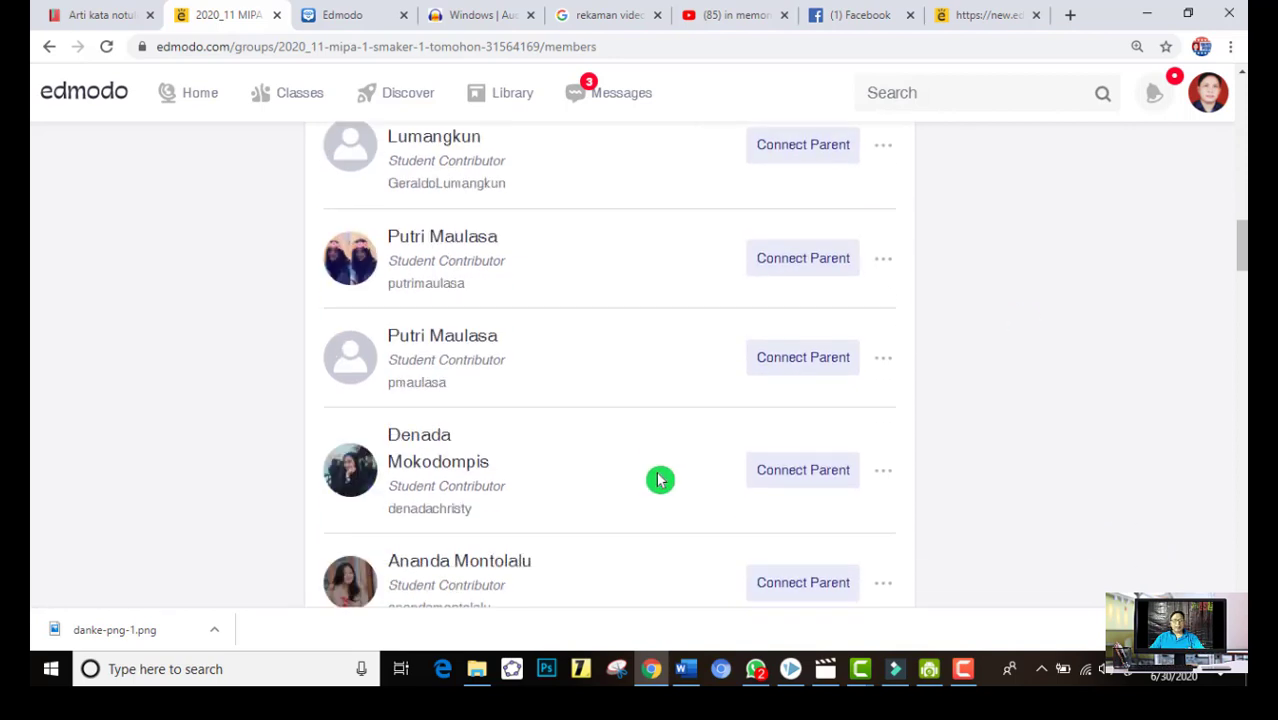
pyautogui.scroll(-3, 659, 480)
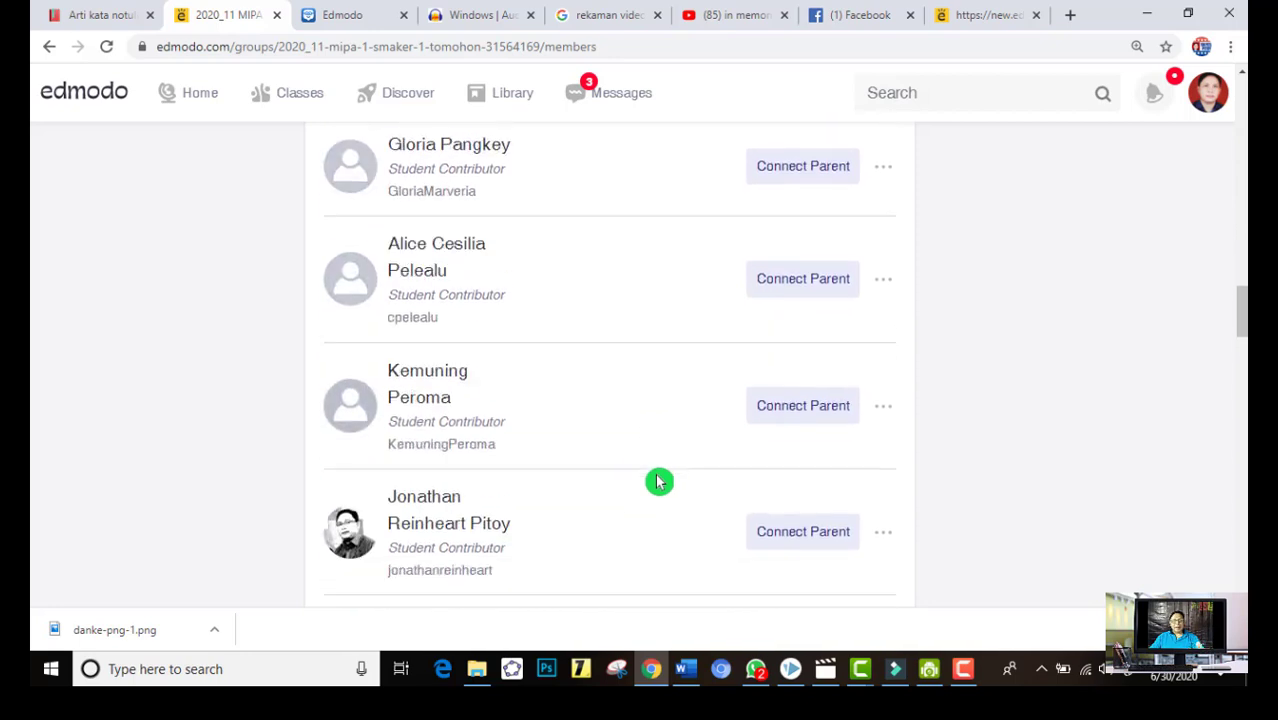
pyautogui.scroll(2, 659, 482)
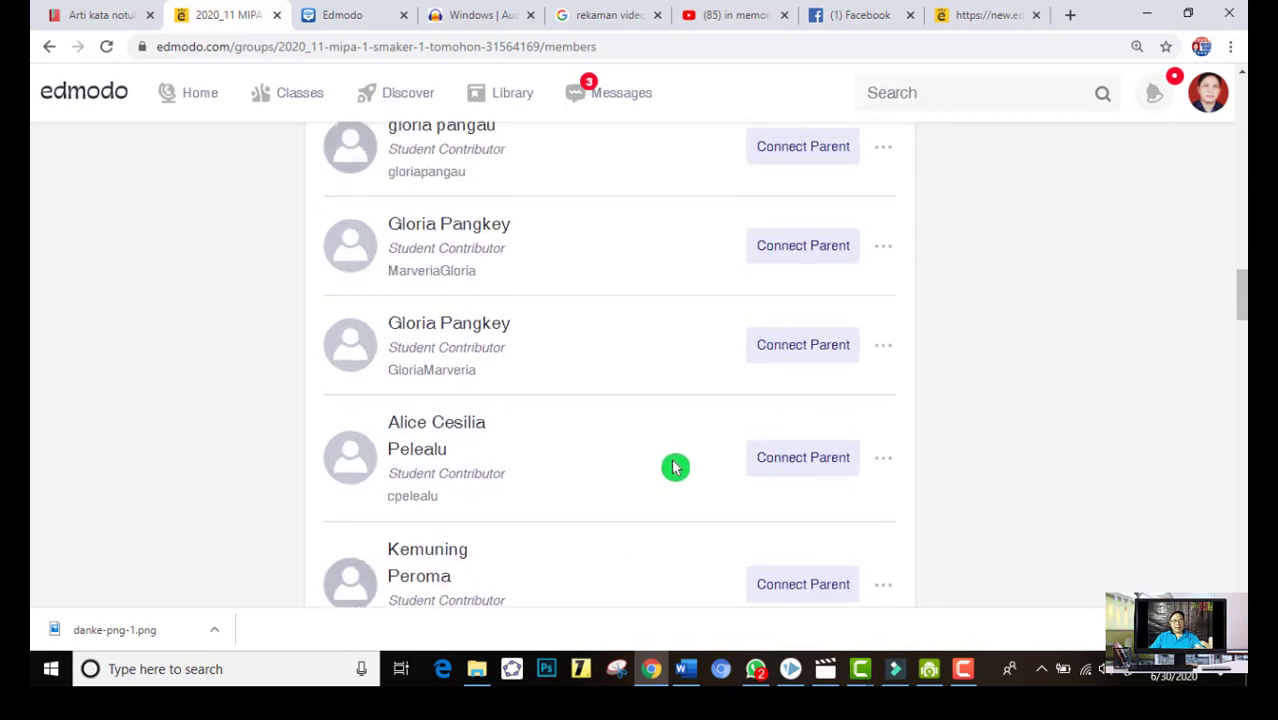
pyautogui.scroll(-2, 673, 467)
pyautogui.scroll(-1, 673, 467)
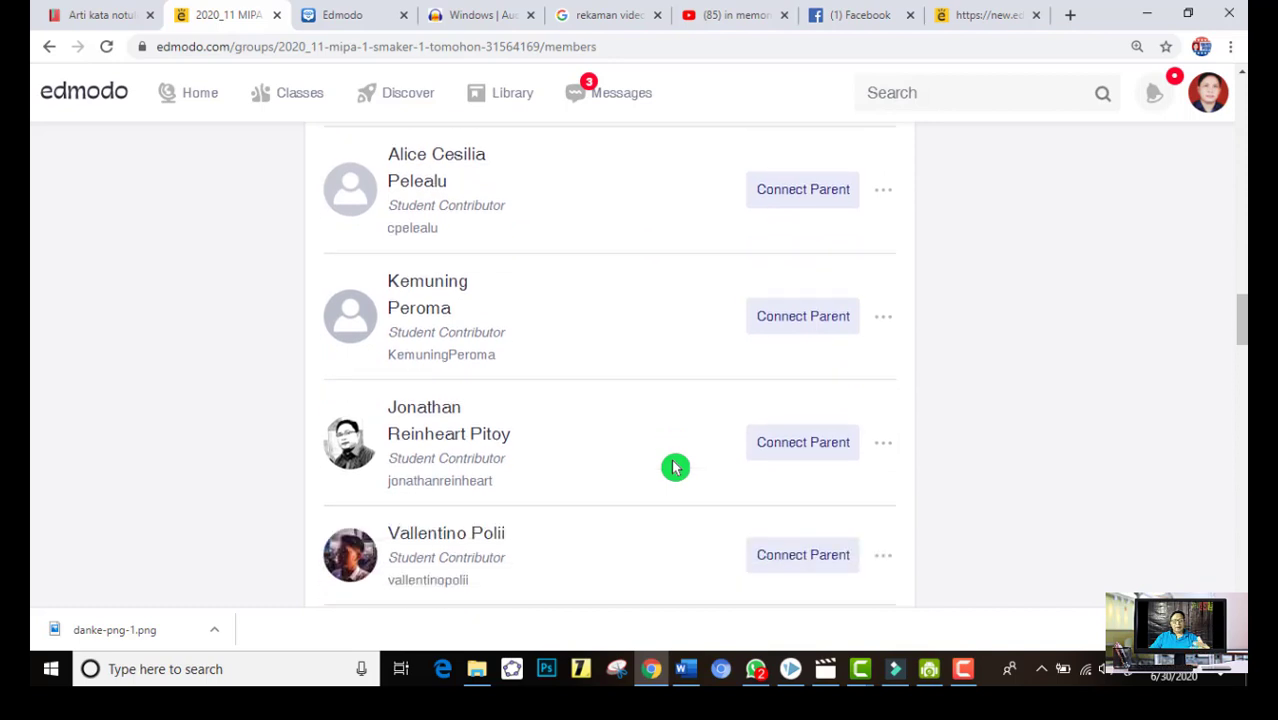
pyautogui.scroll(-3, 673, 467)
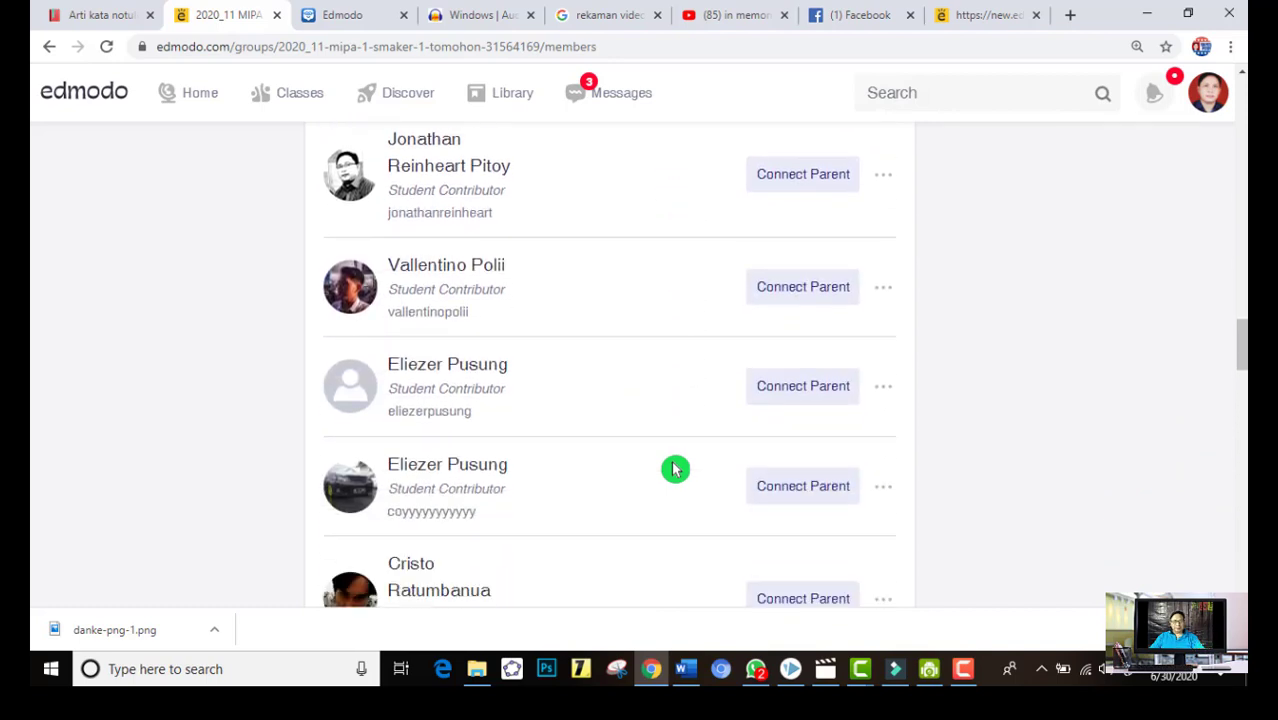
pyautogui.scroll(3, 673, 478)
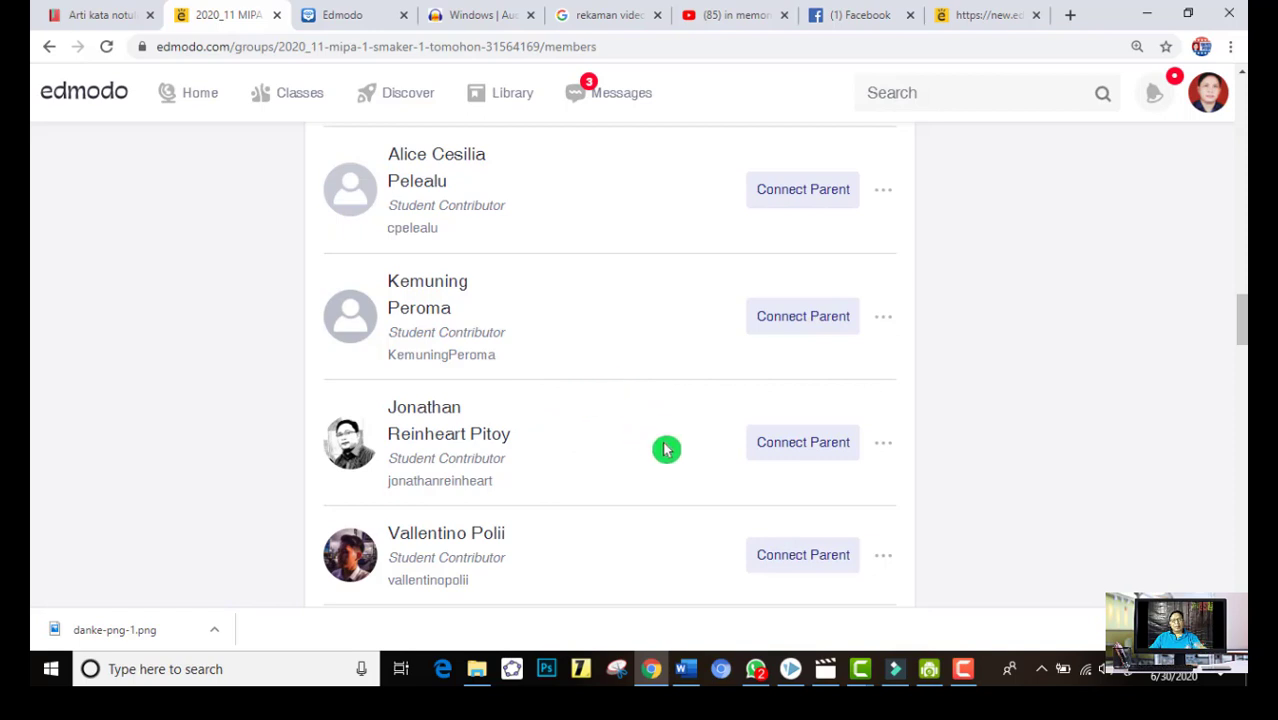
# Check back through the class's student list up to the start of the members page
pyautogui.scroll(4, 670, 450)
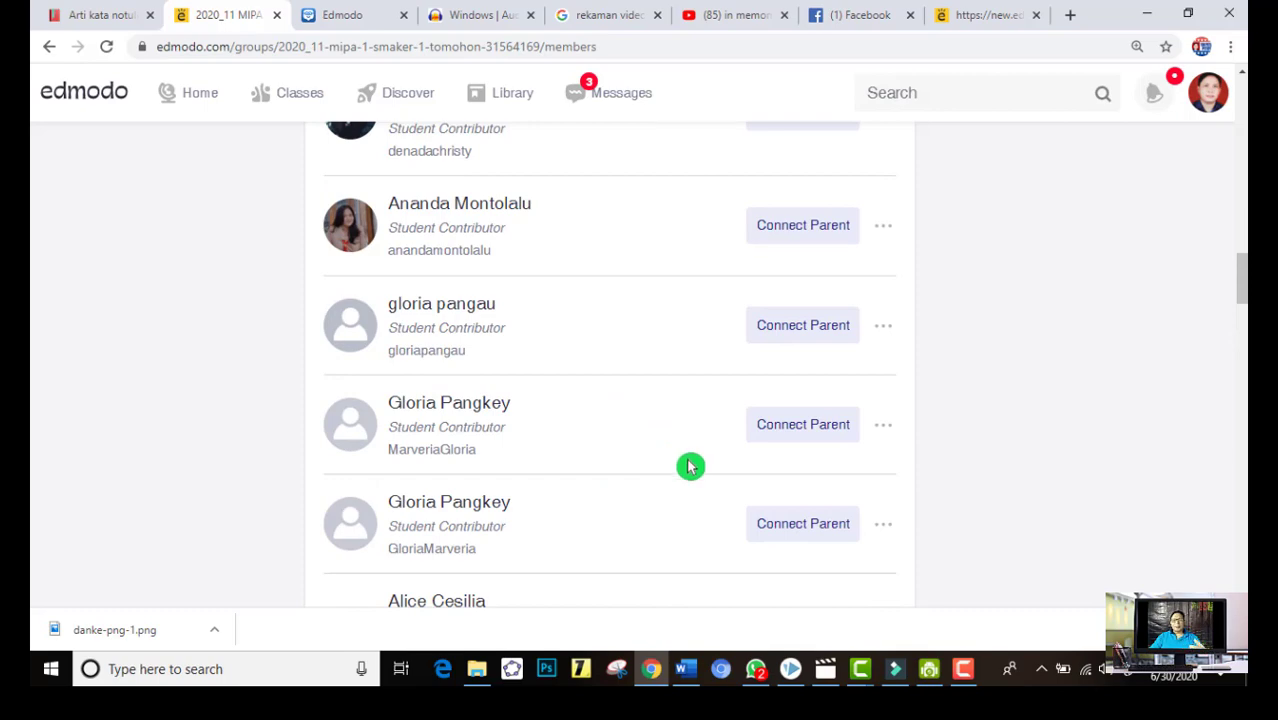
pyautogui.scroll(10, 690, 466)
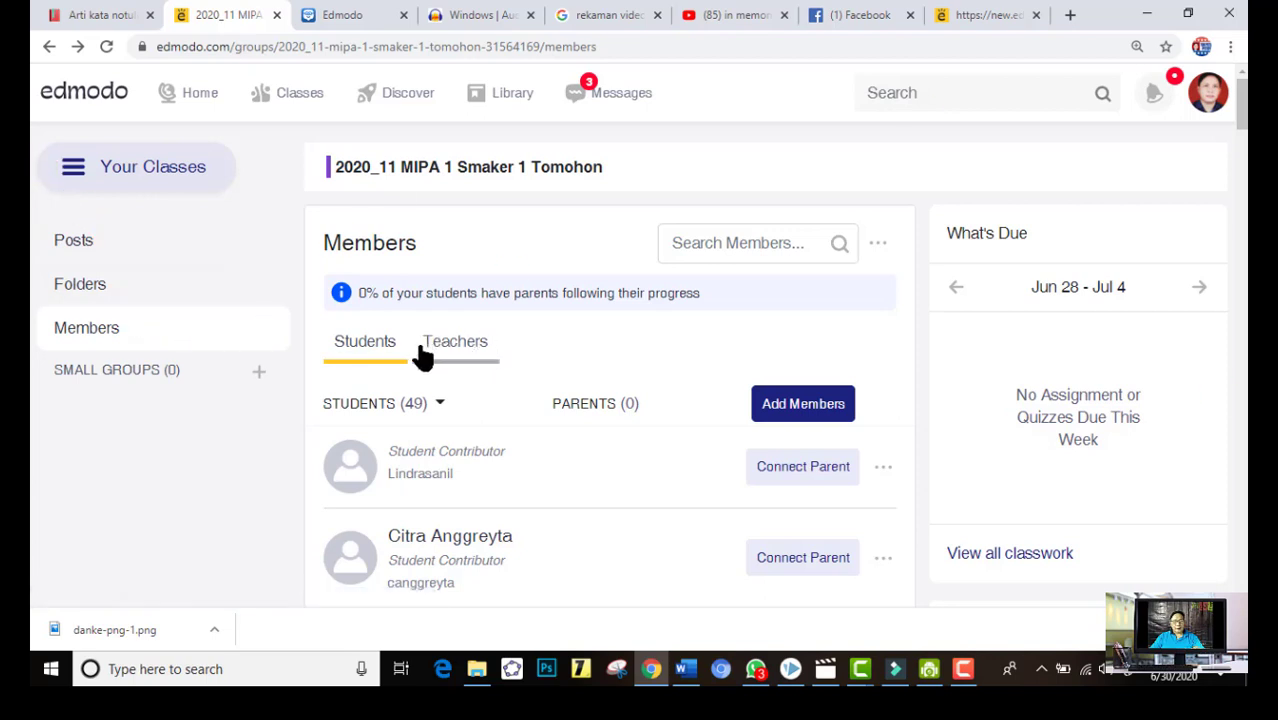
pyautogui.click(330, 367)
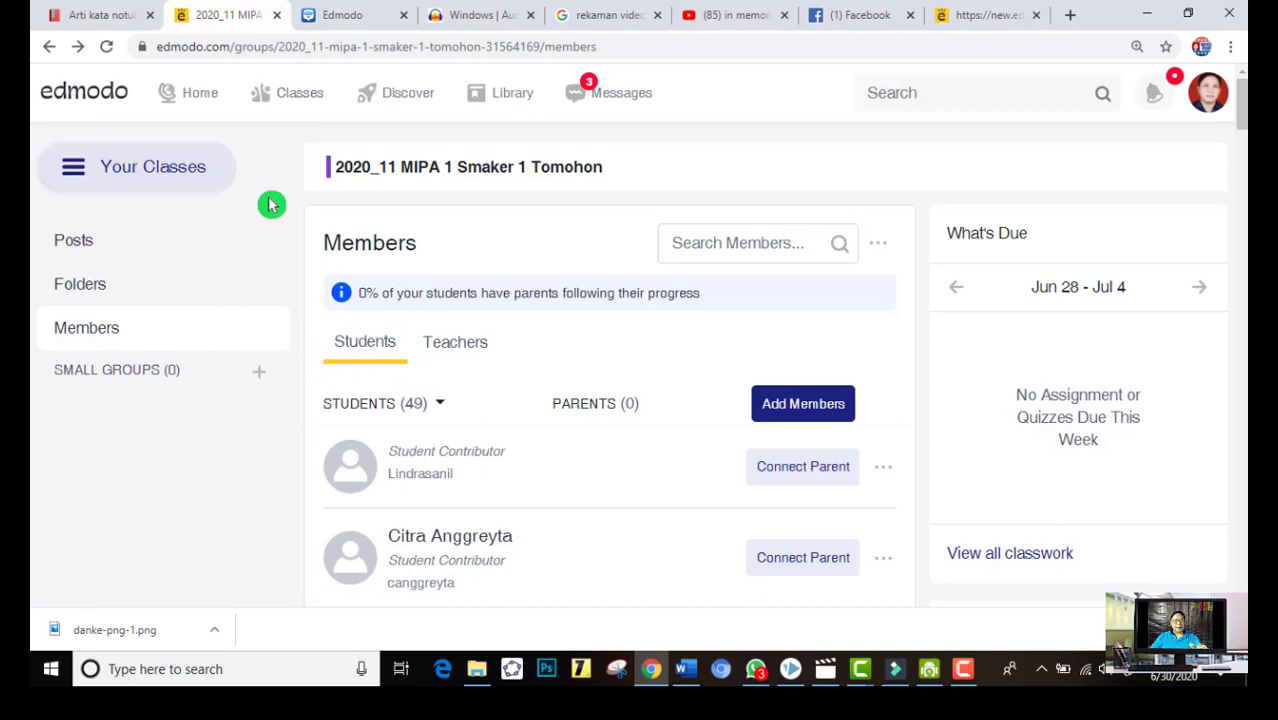
# Return to the class list, open the 2020_11 MIPA 1 Smaker 1 Tomohon class and look over its posts
pyautogui.click(292, 100)
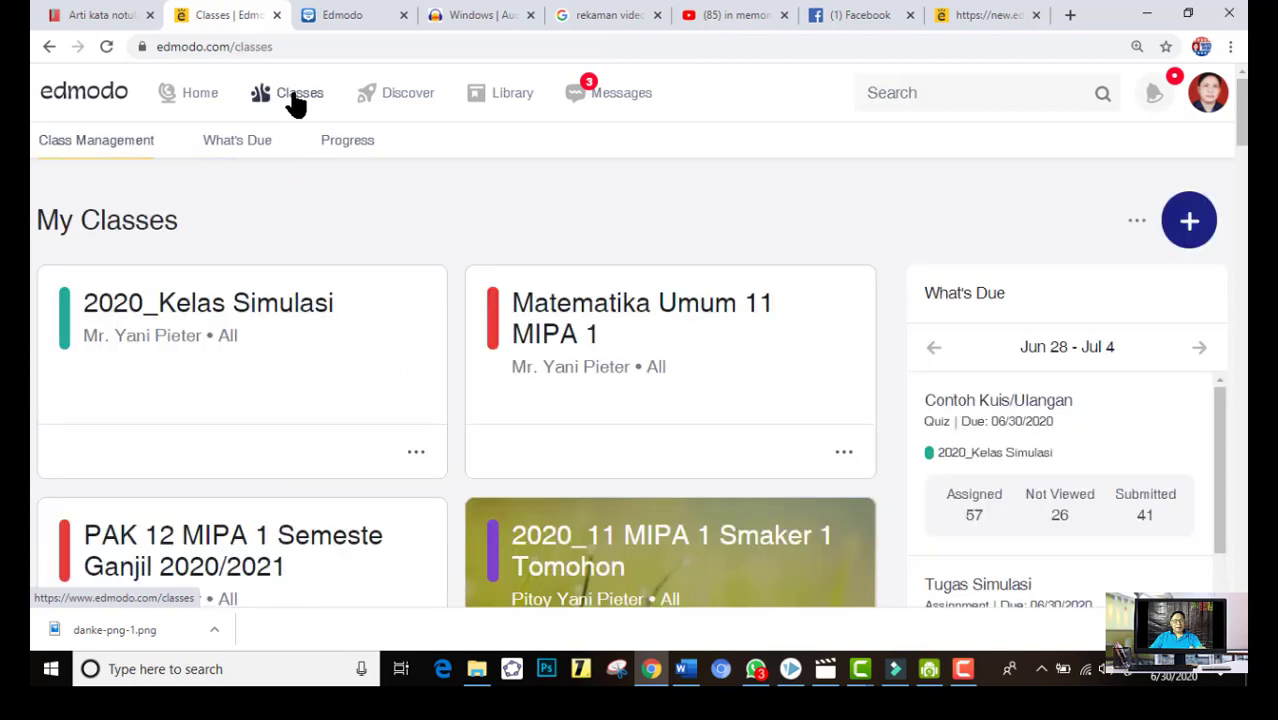
pyautogui.click(599, 246)
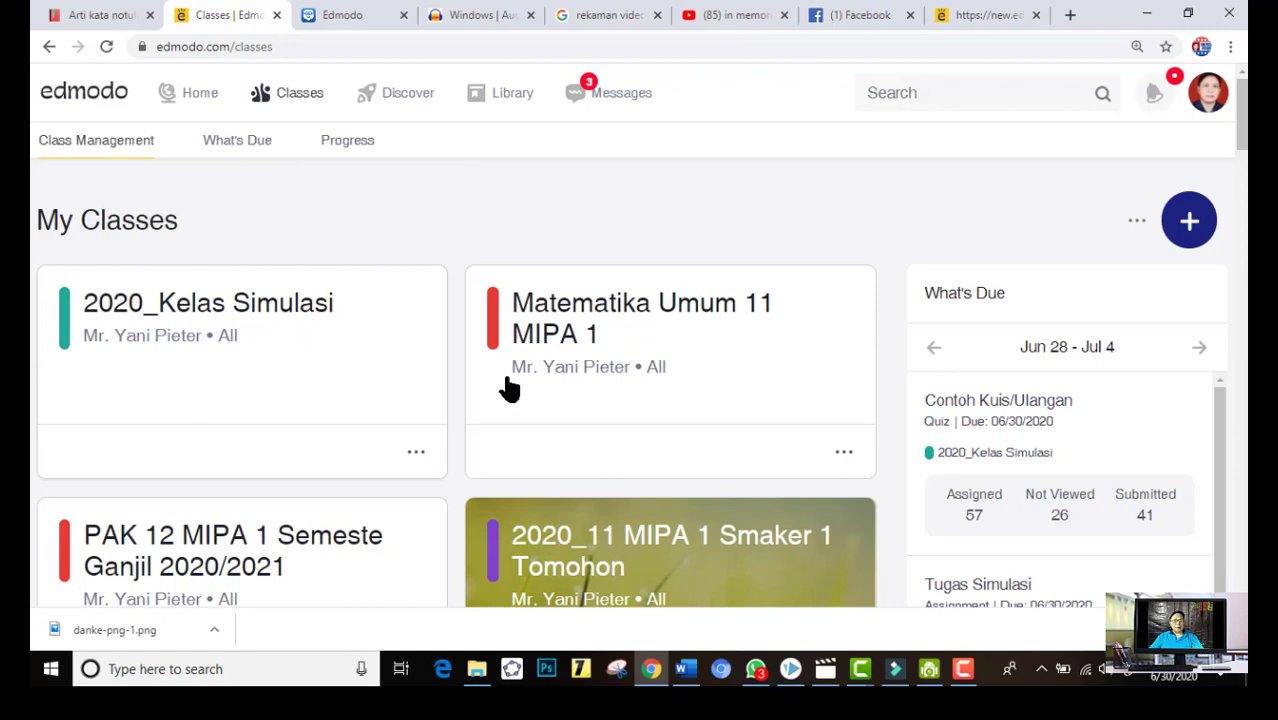
pyautogui.scroll(-2, 633, 414)
pyautogui.scroll(2, 98, 275)
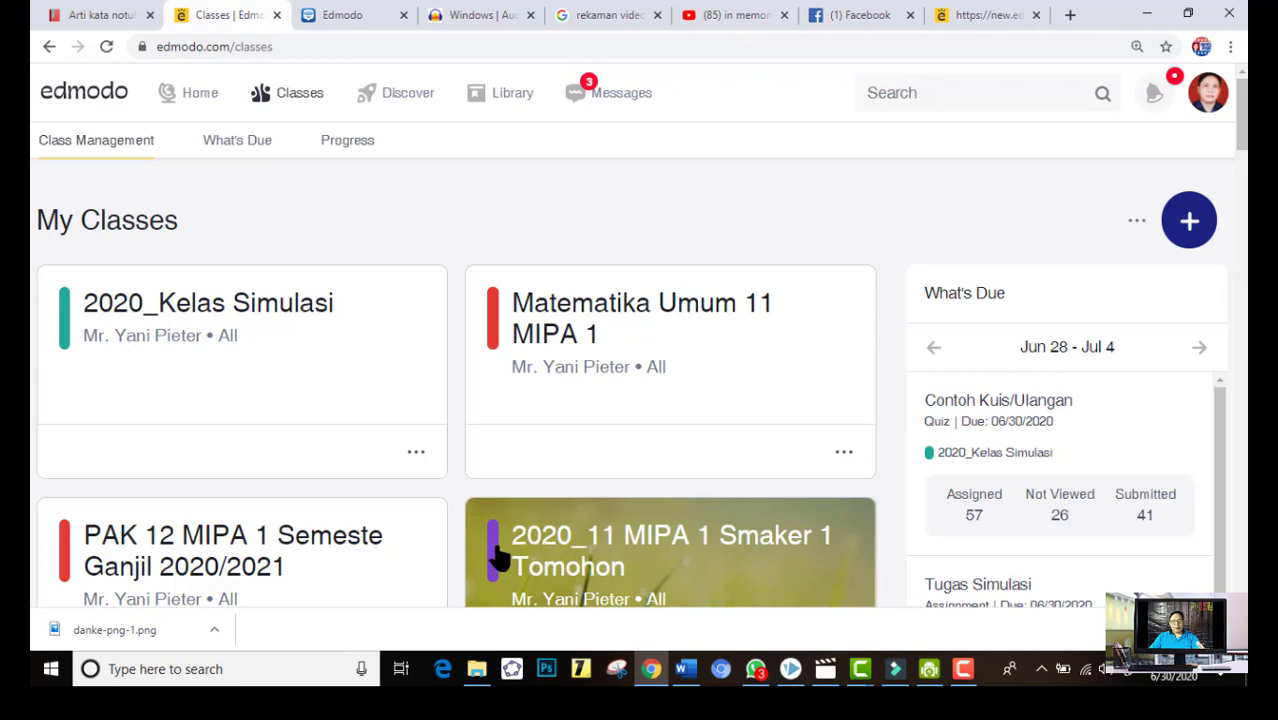
pyautogui.click(497, 560)
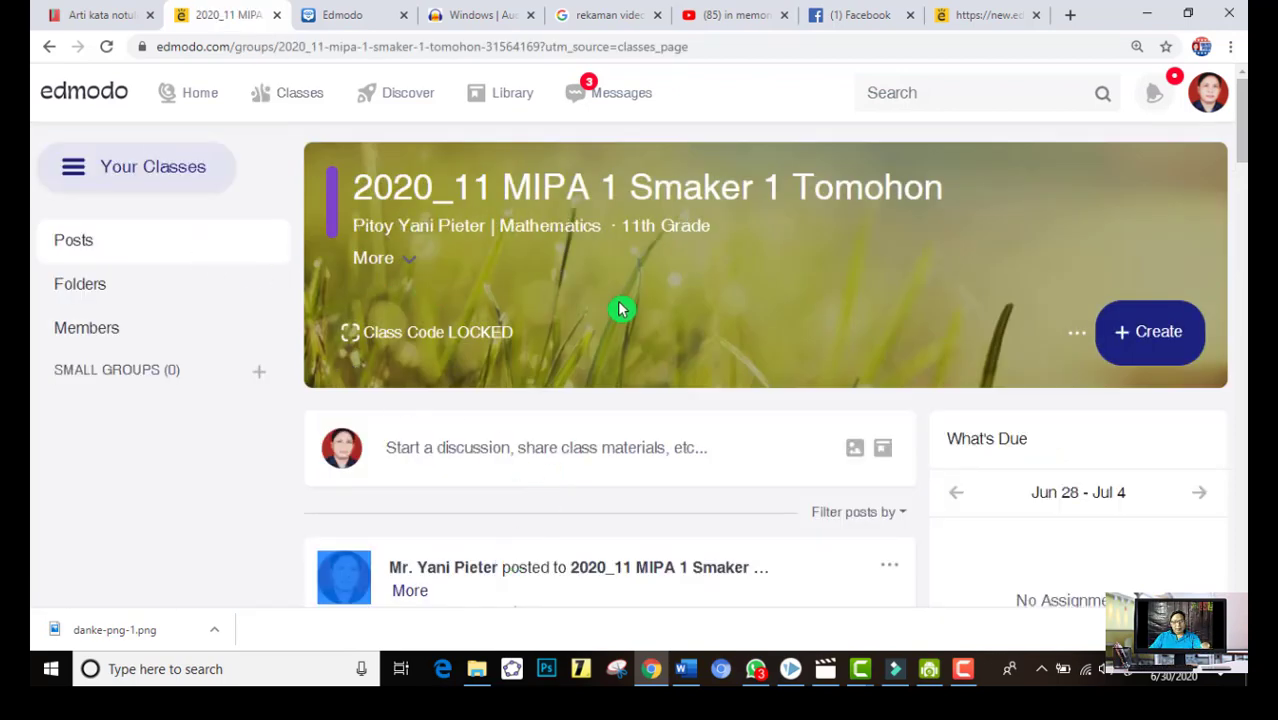
pyautogui.scroll(-2, 601, 493)
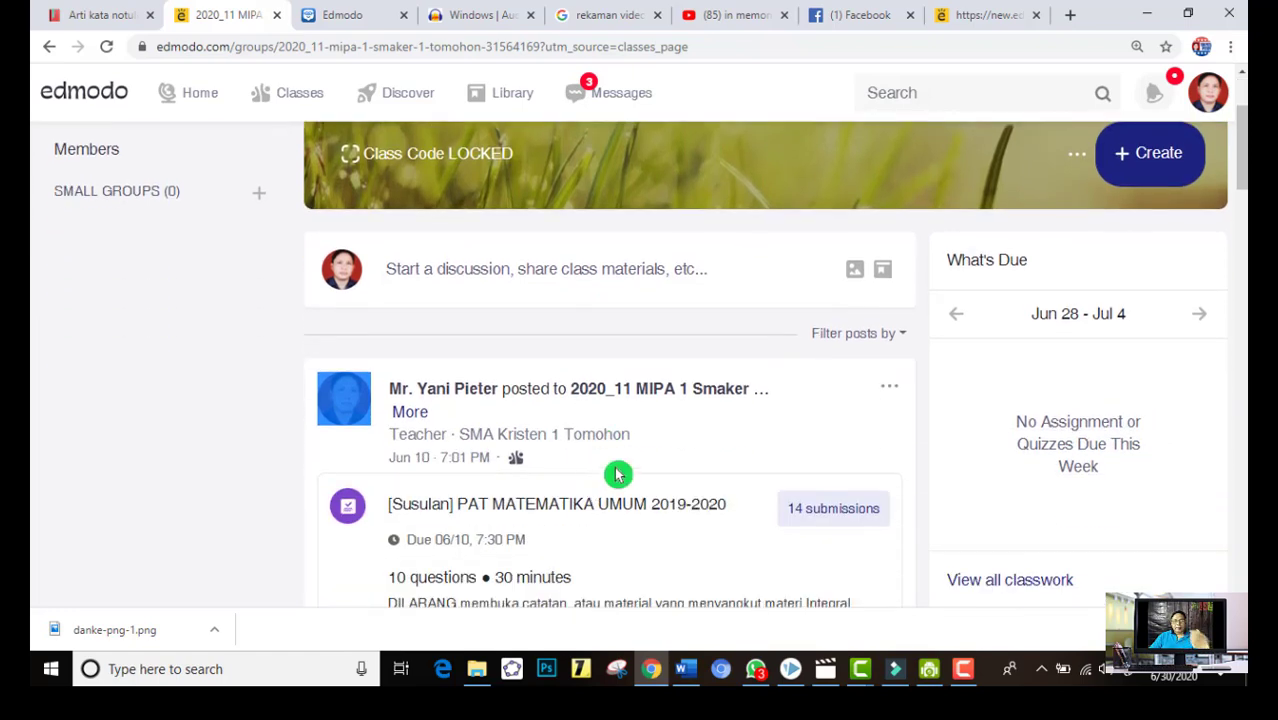
pyautogui.scroll(2, 608, 427)
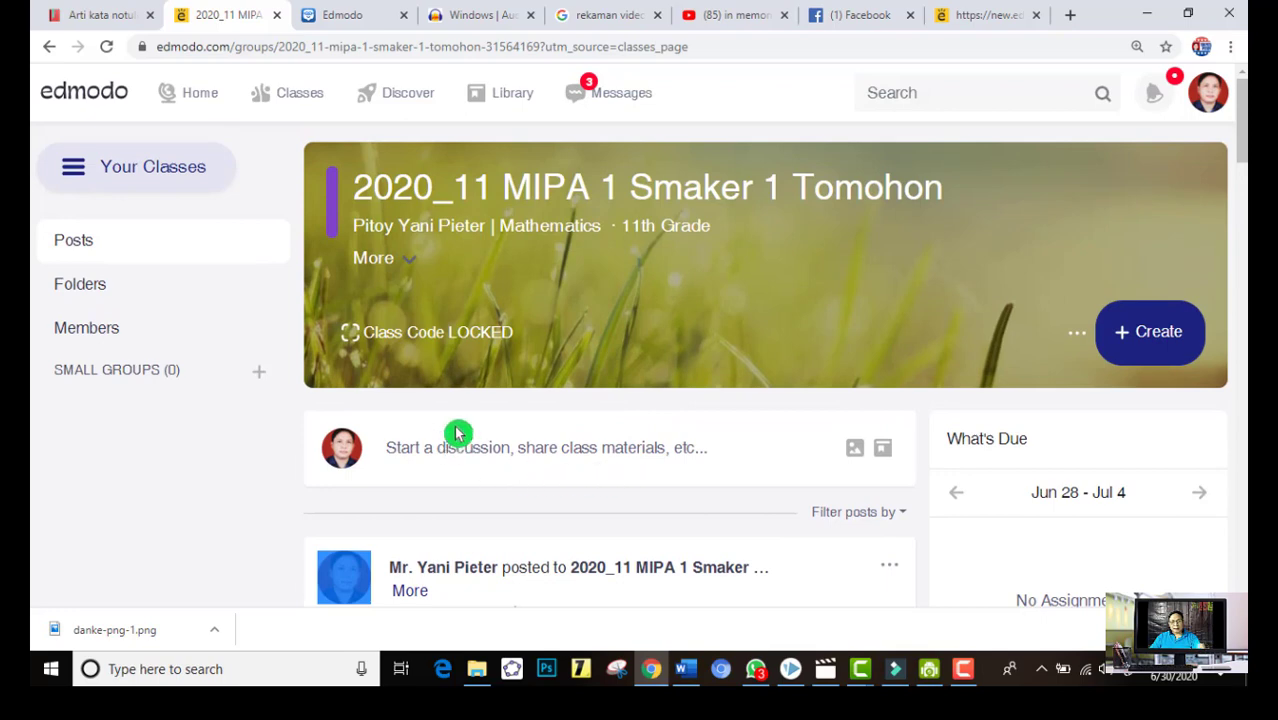
# Show the class's members and switch back to the 2020_11 MIPA 1 Smaker 1 Tomohon posts through the list of classes
pyautogui.click(100, 336)
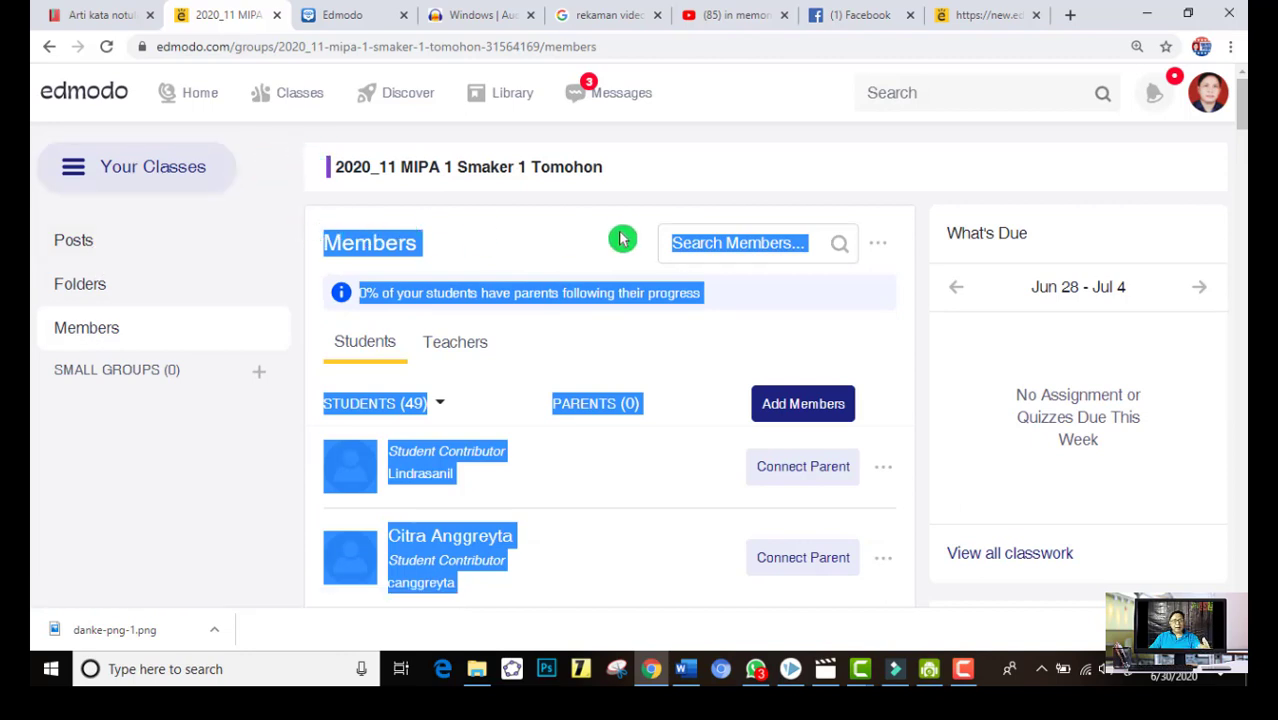
pyautogui.click(1036, 182)
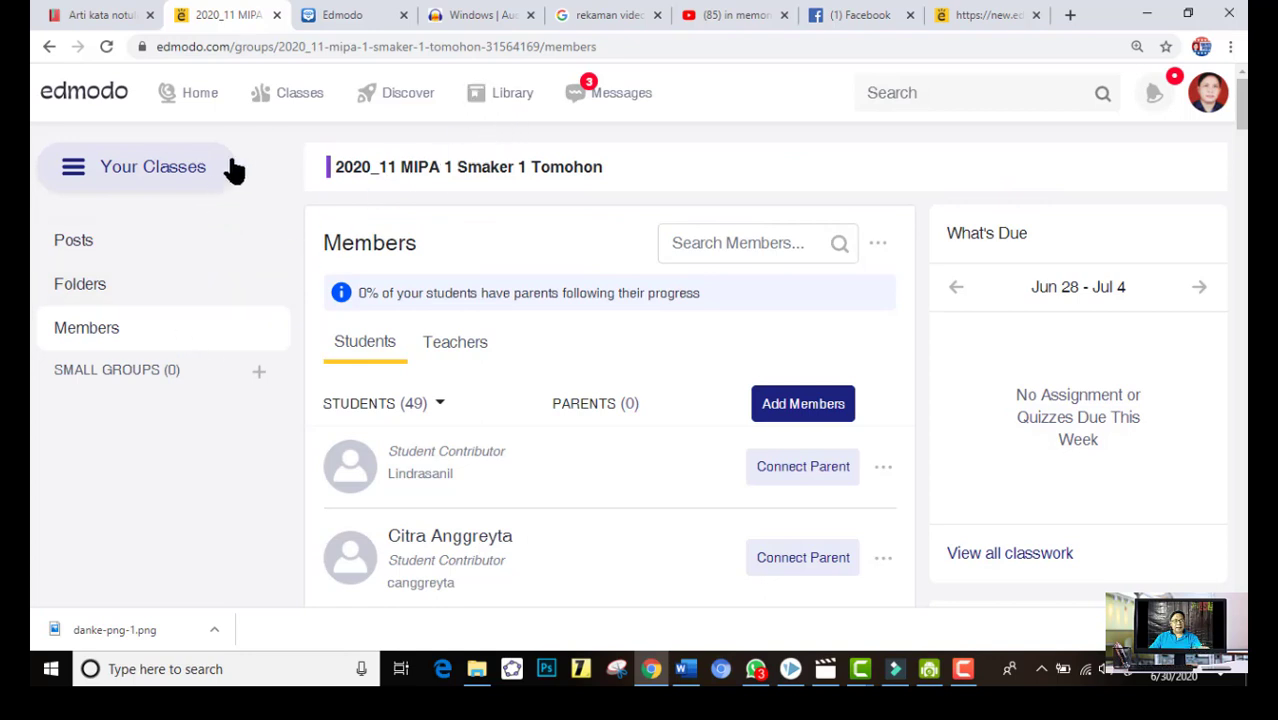
pyautogui.click(155, 185)
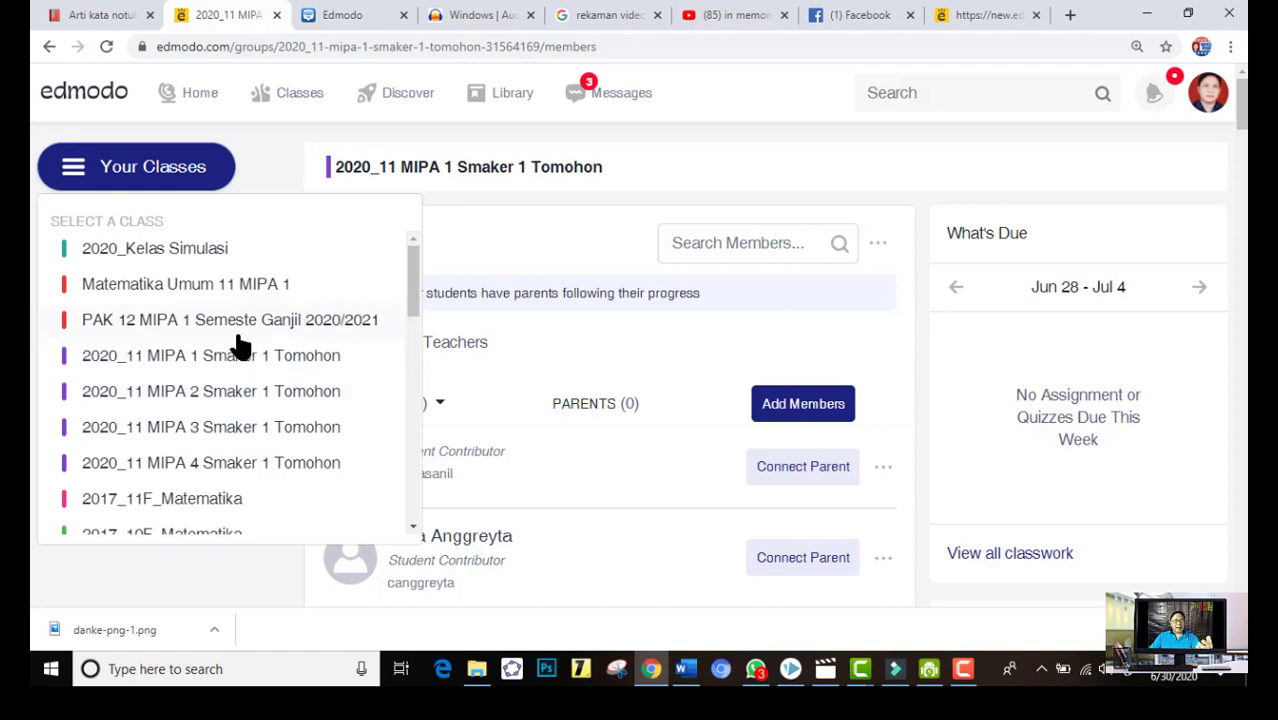
pyautogui.click(423, 282)
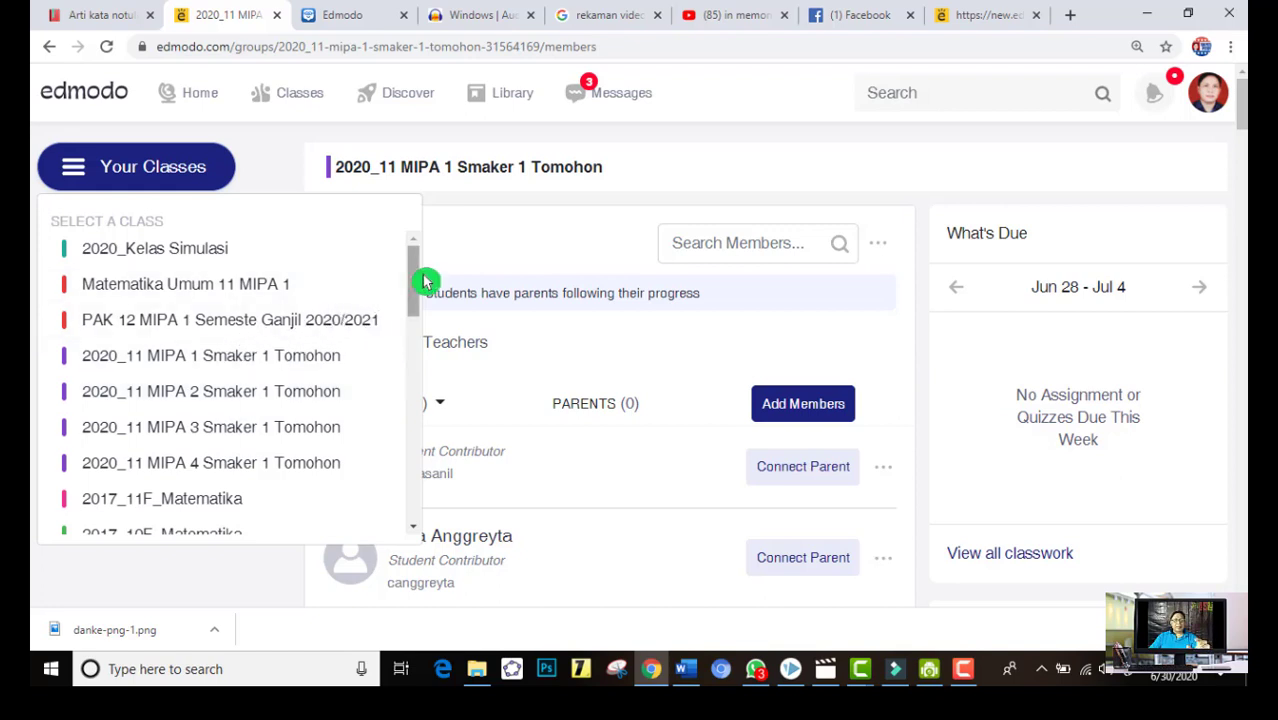
pyautogui.moveTo(423, 282)
pyautogui.mouseDown()
pyautogui.moveTo(442, 506)
pyautogui.moveTo(414, 394)
pyautogui.moveTo(410, 282)
pyautogui.mouseUp()
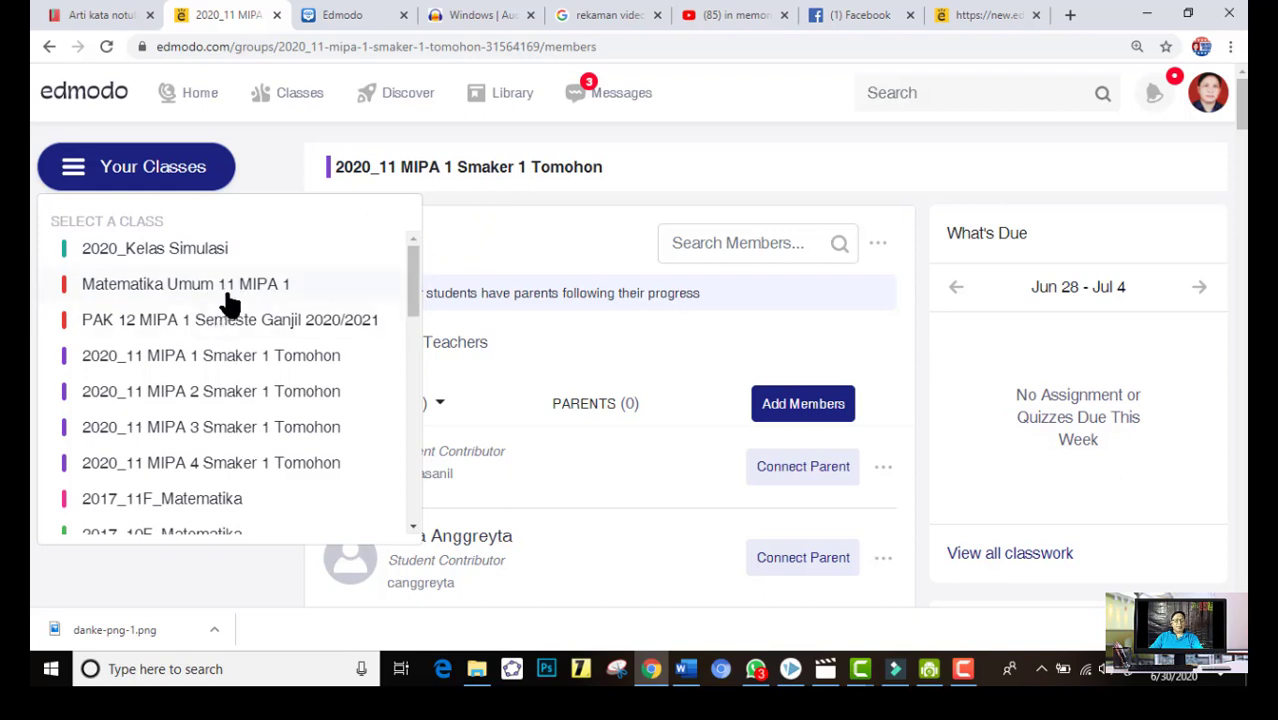
pyautogui.click(251, 366)
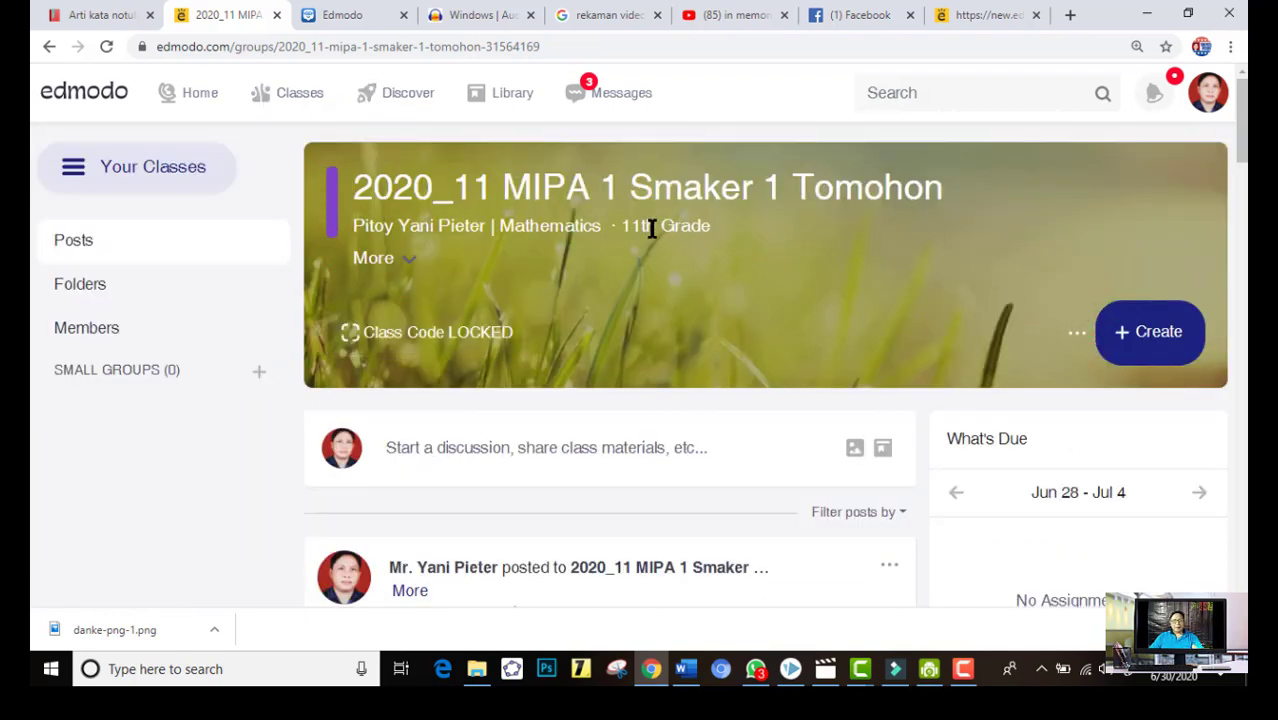
# View the class's options and its expanded teacher and description details, and collapse them again
pyautogui.click(1077, 334)
pyautogui.click(376, 259)
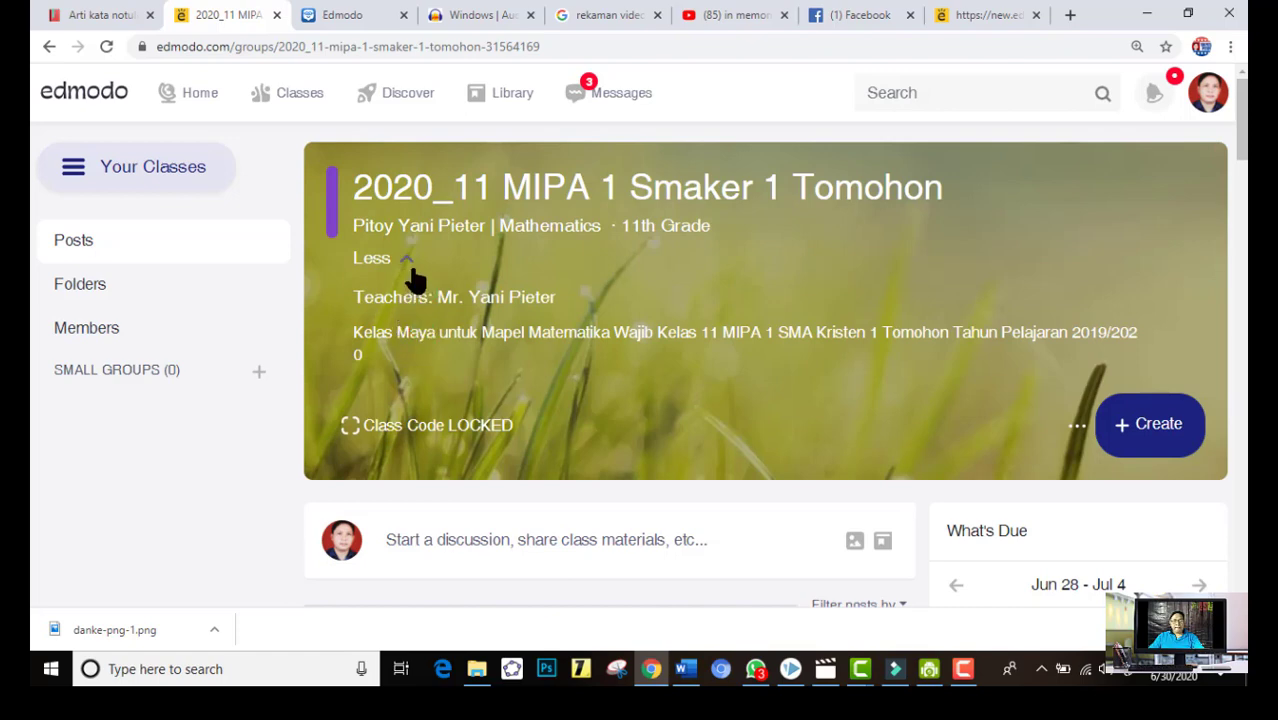
pyautogui.click(1077, 429)
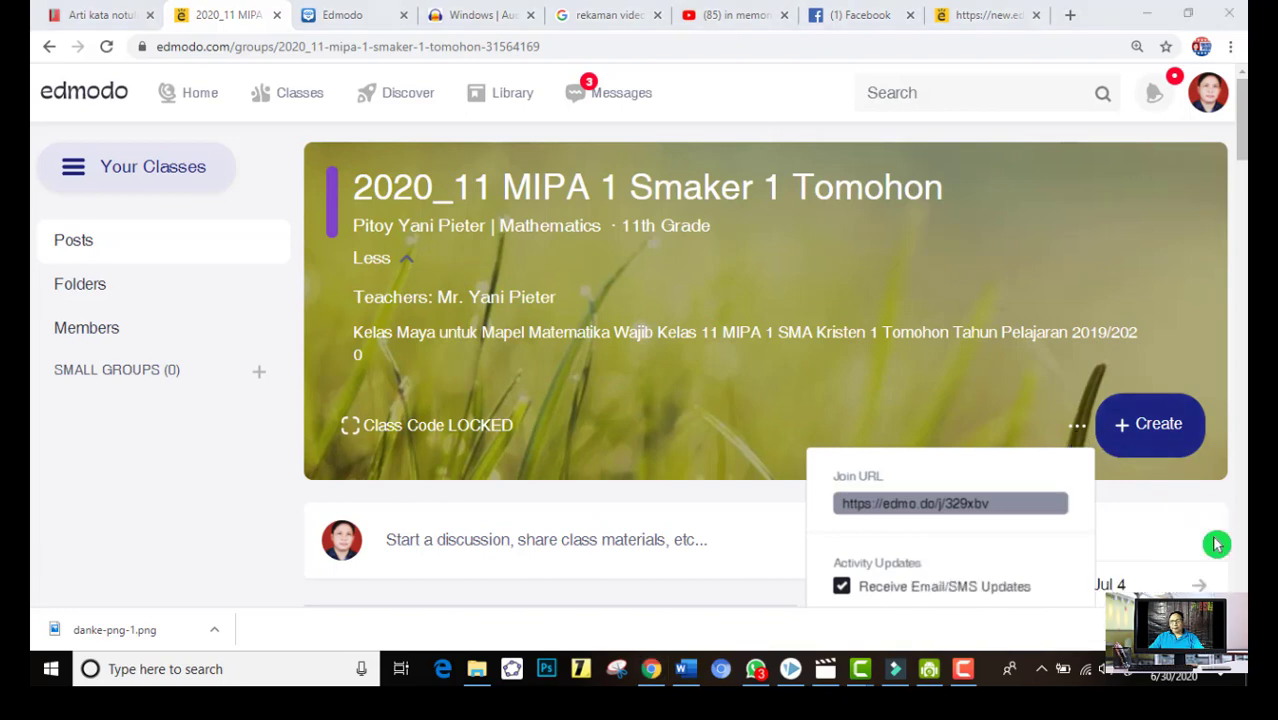
pyautogui.rightClick(690, 376)
pyautogui.click(731, 206)
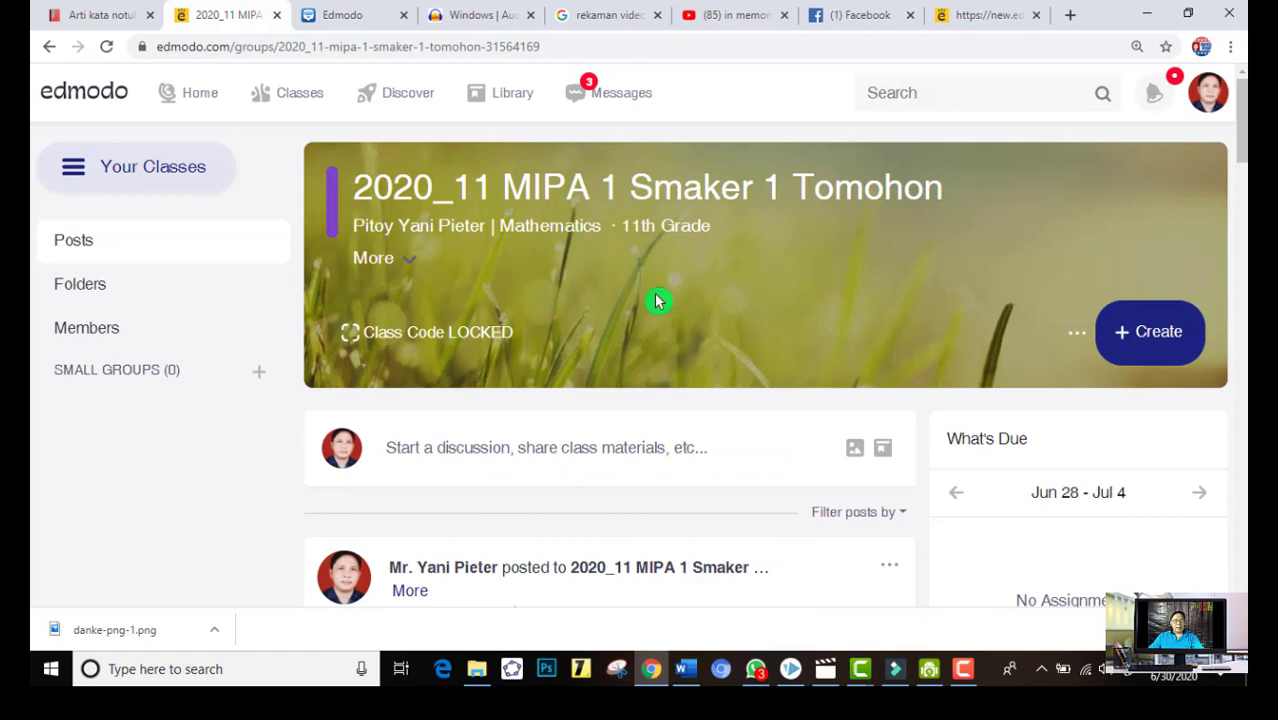
# View what can be created in the class: Assignment, Quiz and Jumpstart Activity
pyautogui.click(1127, 343)
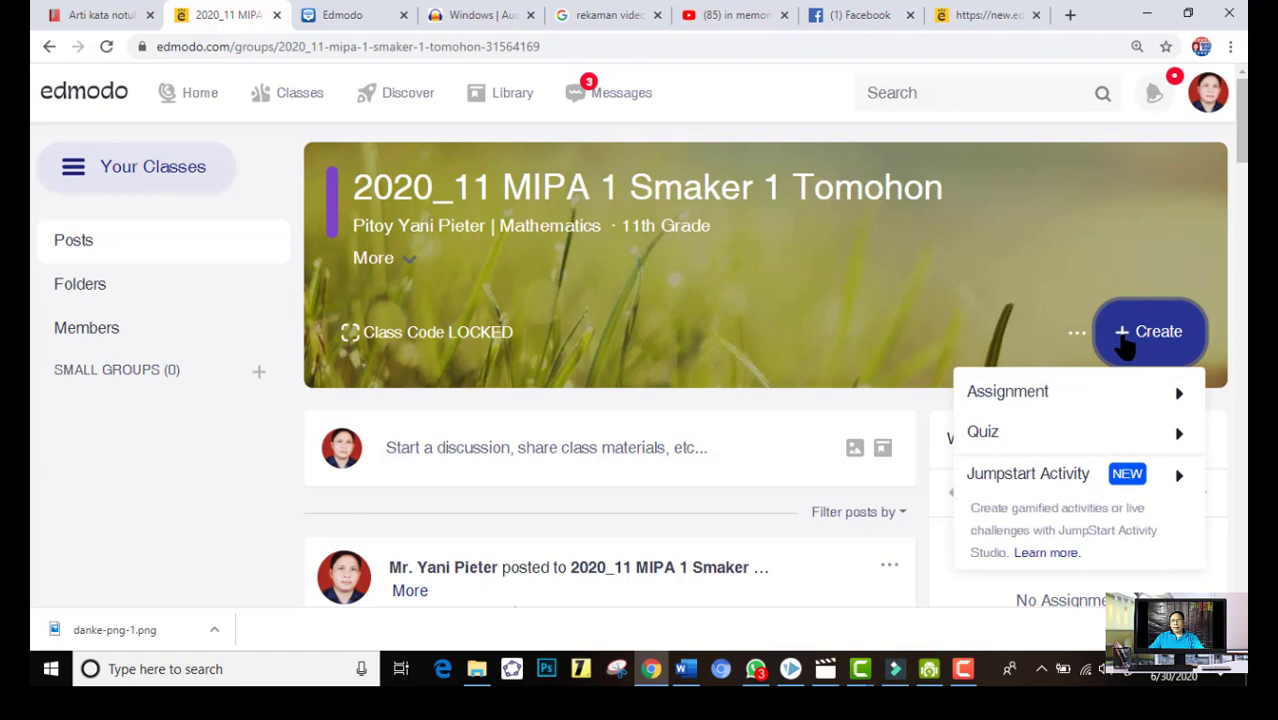
pyautogui.scroll(-2, 1050, 508)
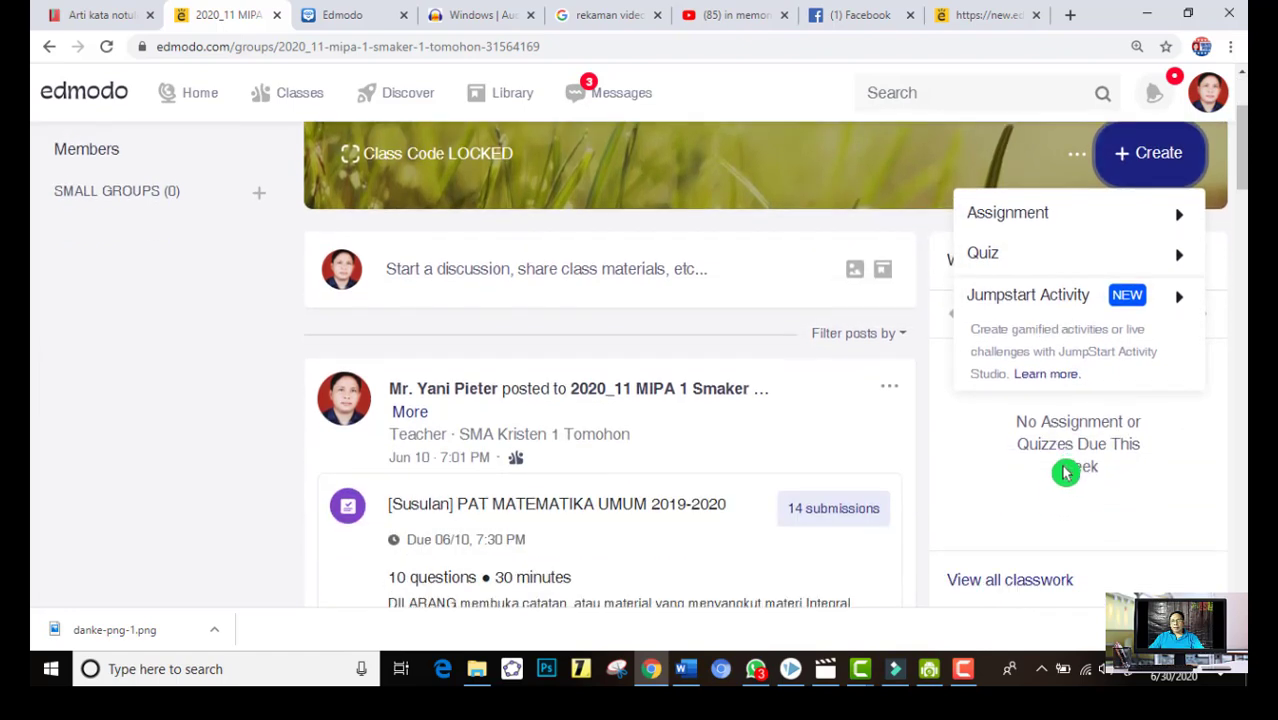
pyautogui.moveTo(1185, 310)
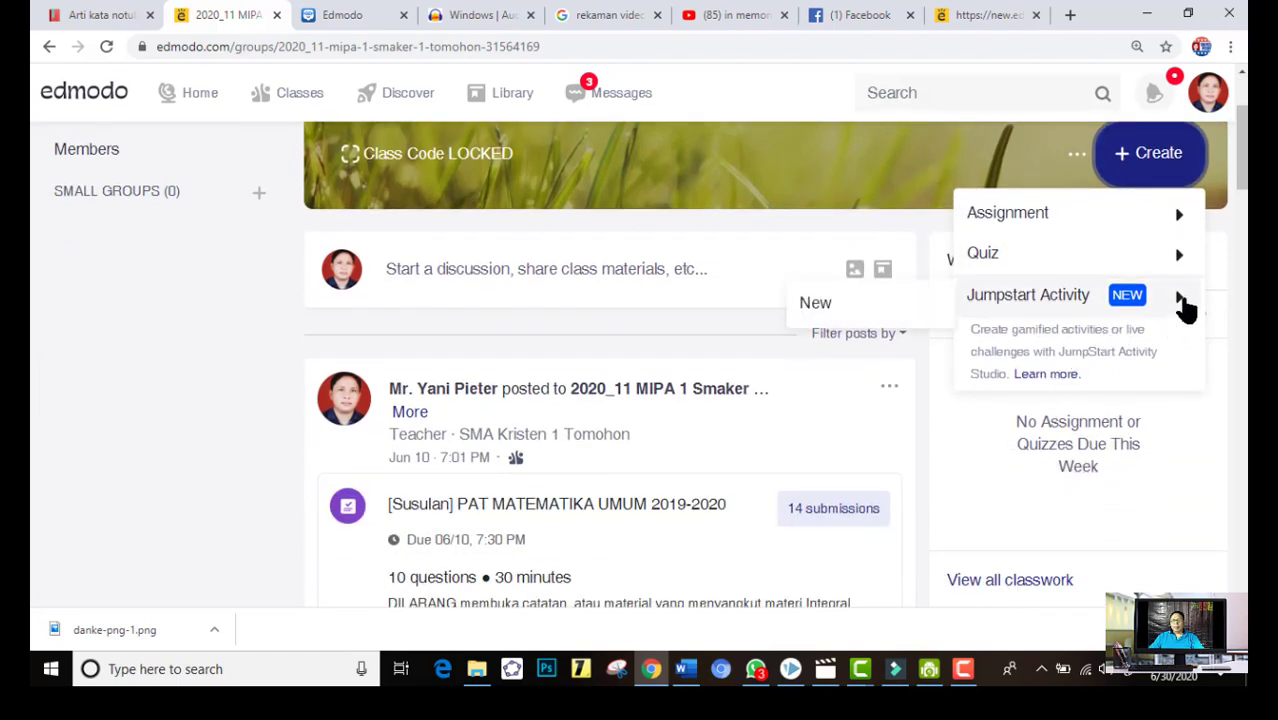
pyautogui.scroll(1, 940, 228)
# Open the class's Advanced Settings and review the title and the available grade levels without changing them
pyautogui.click(1077, 245)
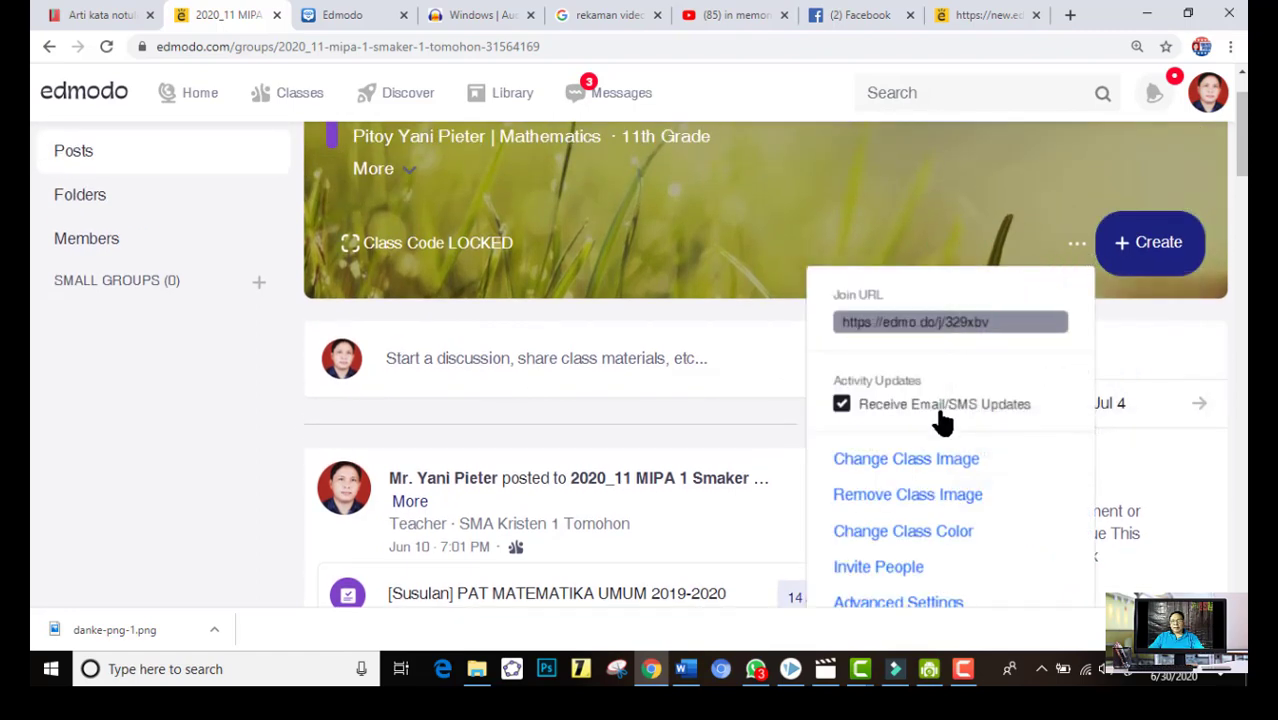
pyautogui.scroll(-1, 945, 425)
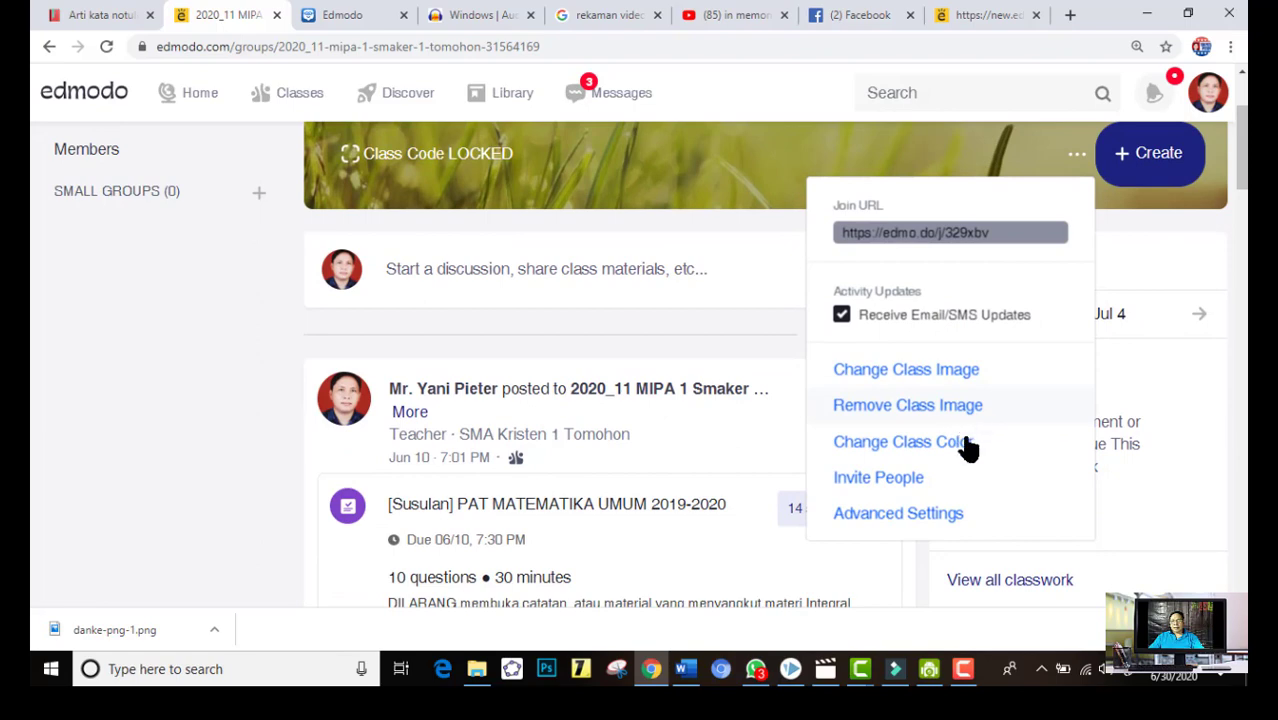
pyautogui.click(898, 513)
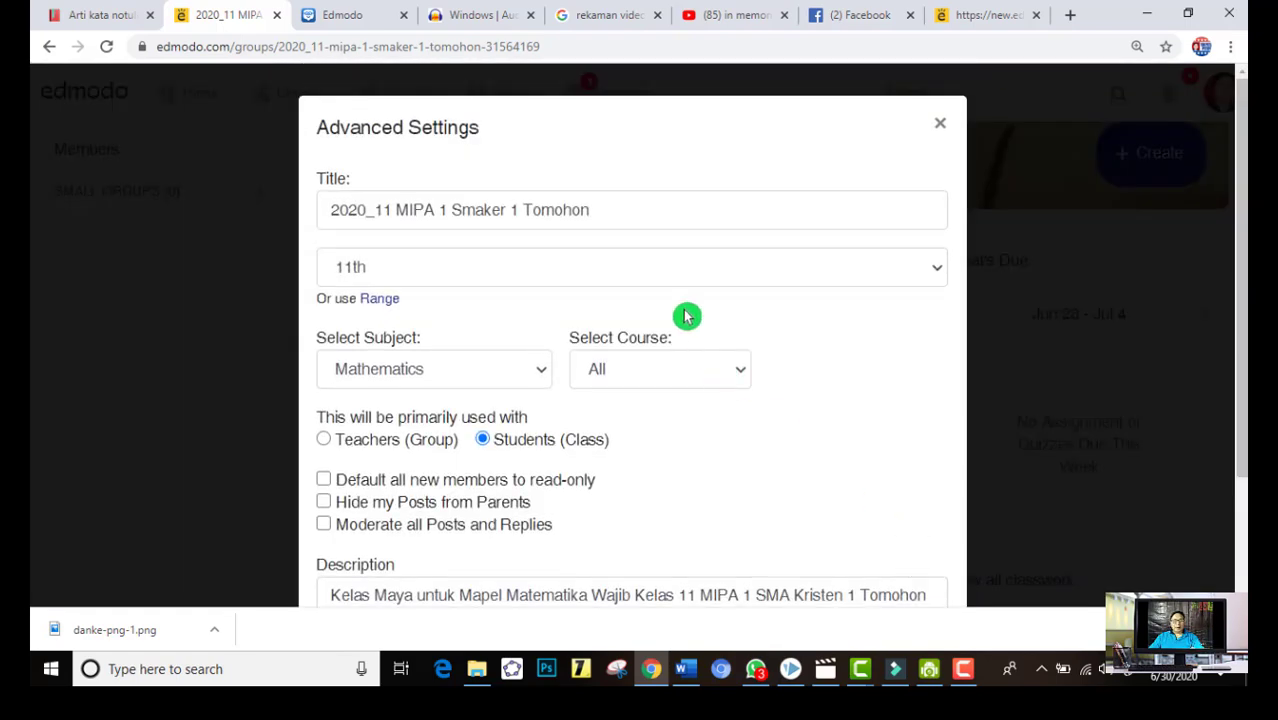
pyautogui.click(387, 213)
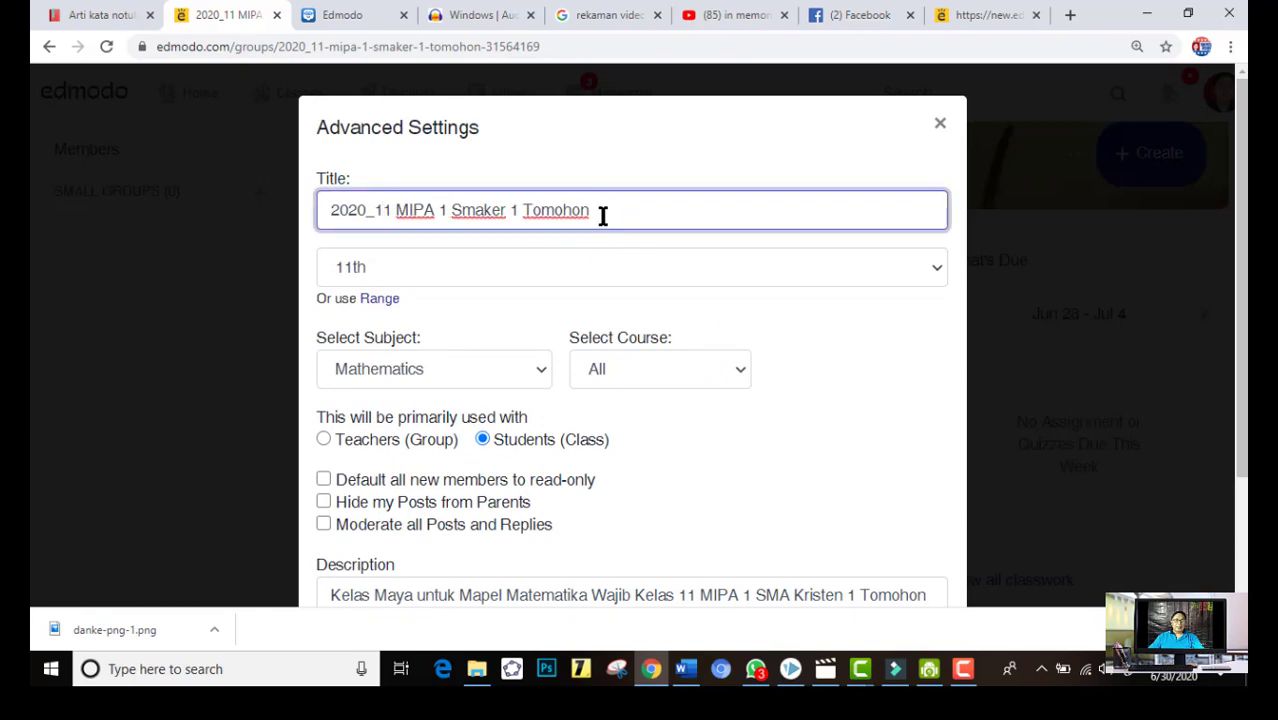
pyautogui.click(438, 273)
pyautogui.click(407, 270)
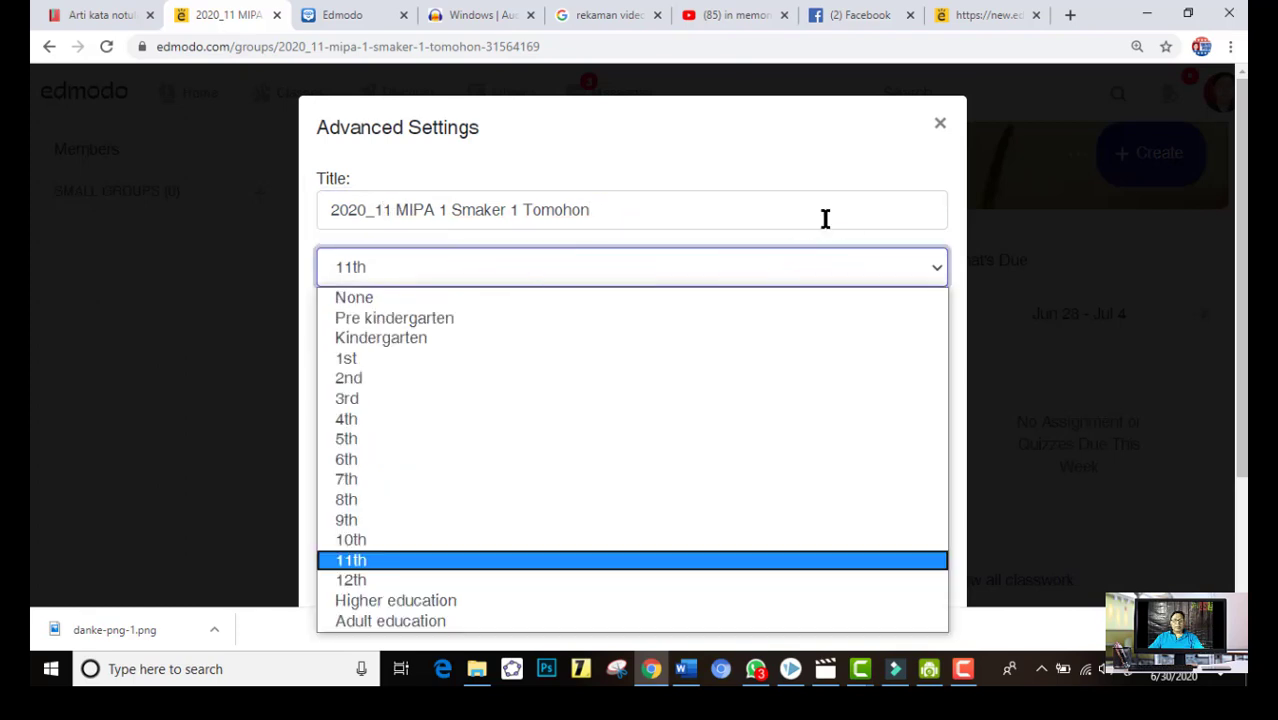
pyautogui.click(701, 207)
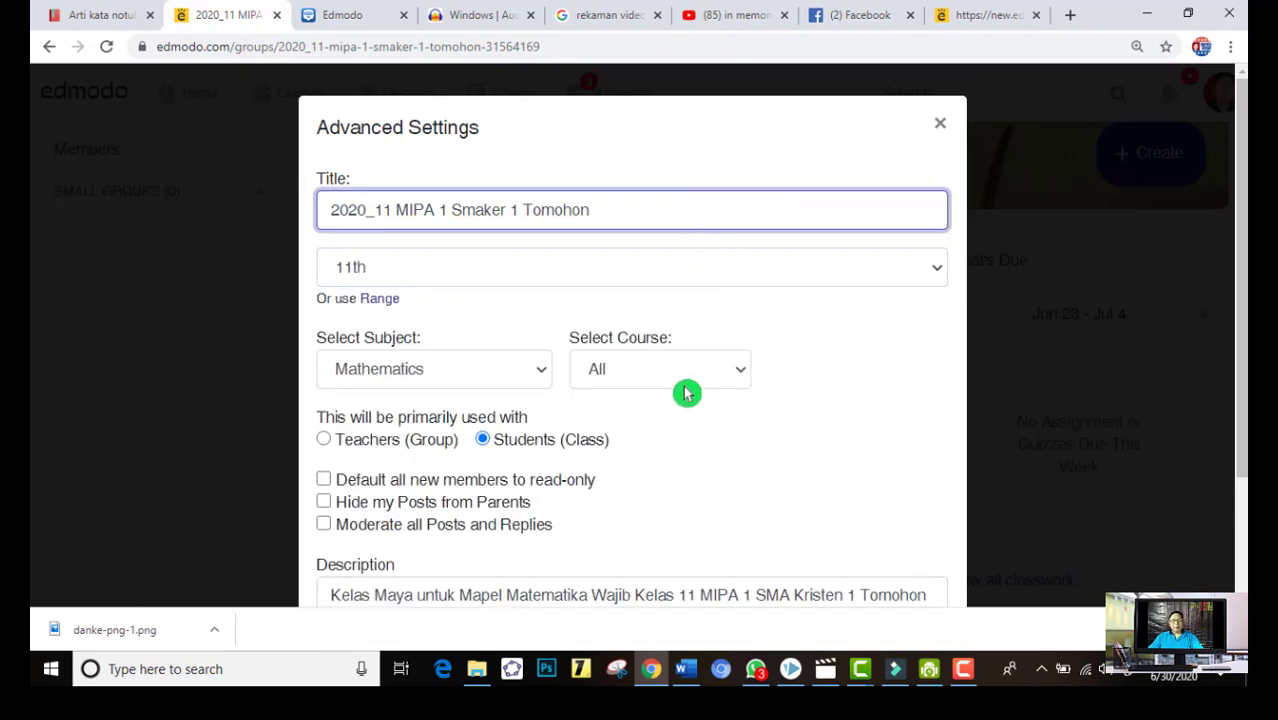
# Review the remaining settings, including the description and the Copy Class, Archive and Delete options, and save the class settings
pyautogui.scroll(-2, 680, 400)
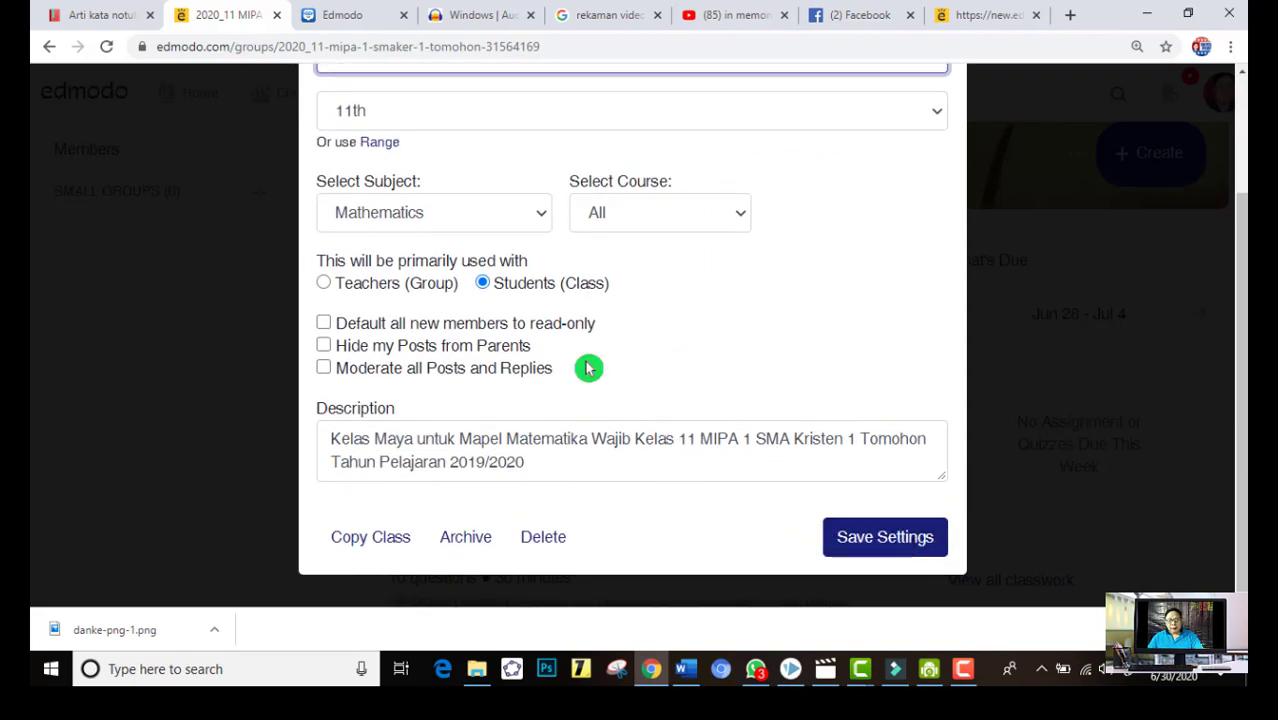
pyautogui.scroll(3, 495, 240)
pyautogui.scroll(-3, 685, 425)
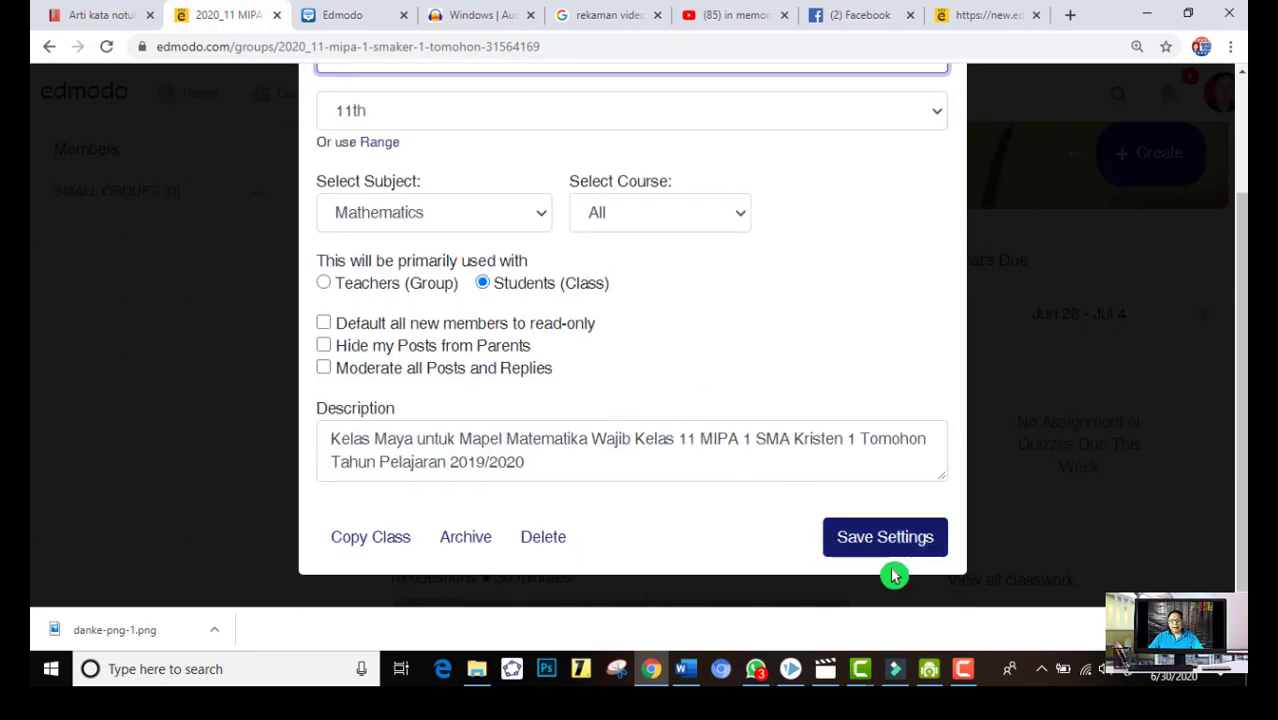
pyautogui.click(884, 537)
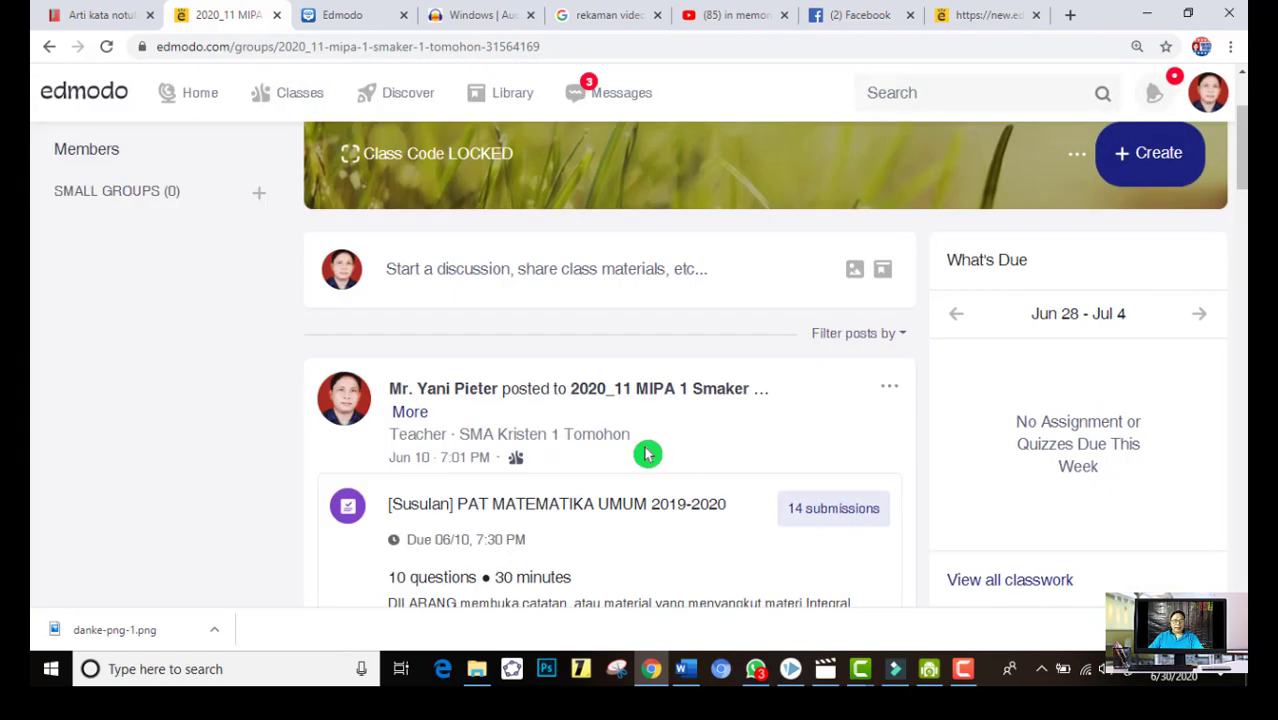
# Open the list of all classes, browse it, and check the options on the PAK 12 MIPA 1 Semeste Ganjil 2020/2021 card
pyautogui.click(299, 108)
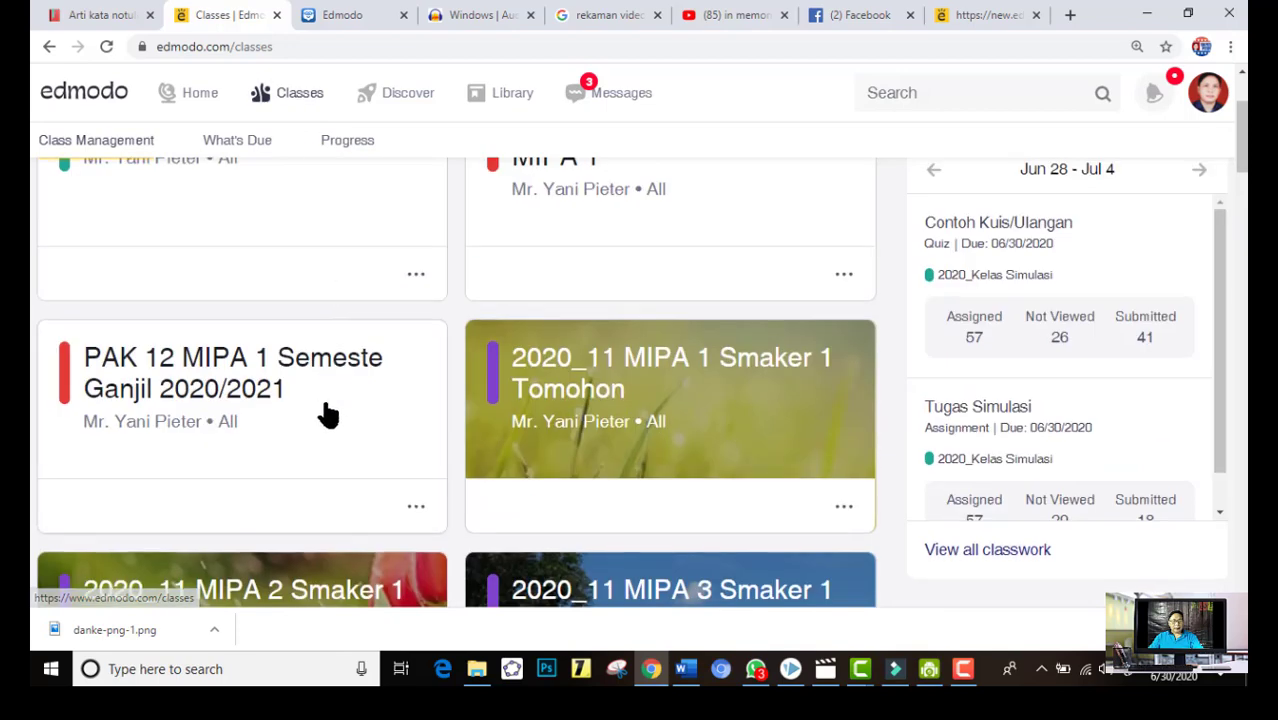
pyautogui.scroll(2, 350, 400)
pyautogui.scroll(-1, 463, 552)
pyautogui.scroll(-1, 463, 552)
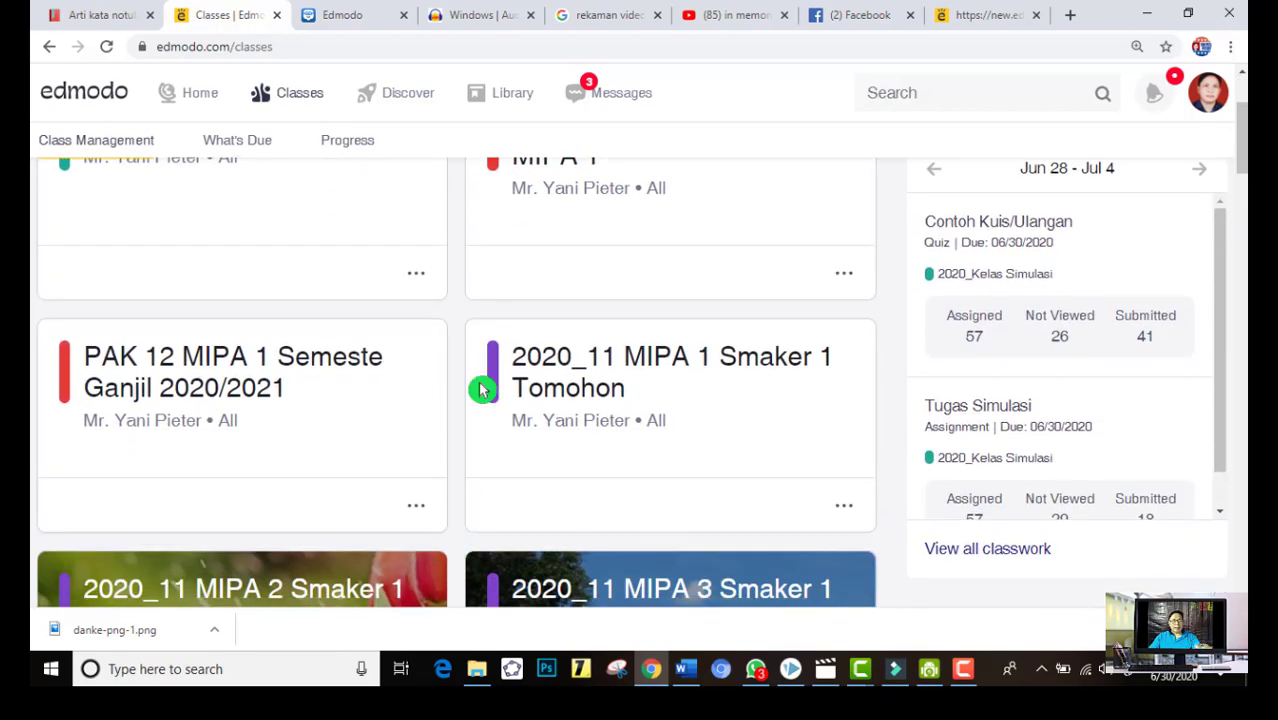
pyautogui.scroll(-3, 465, 448)
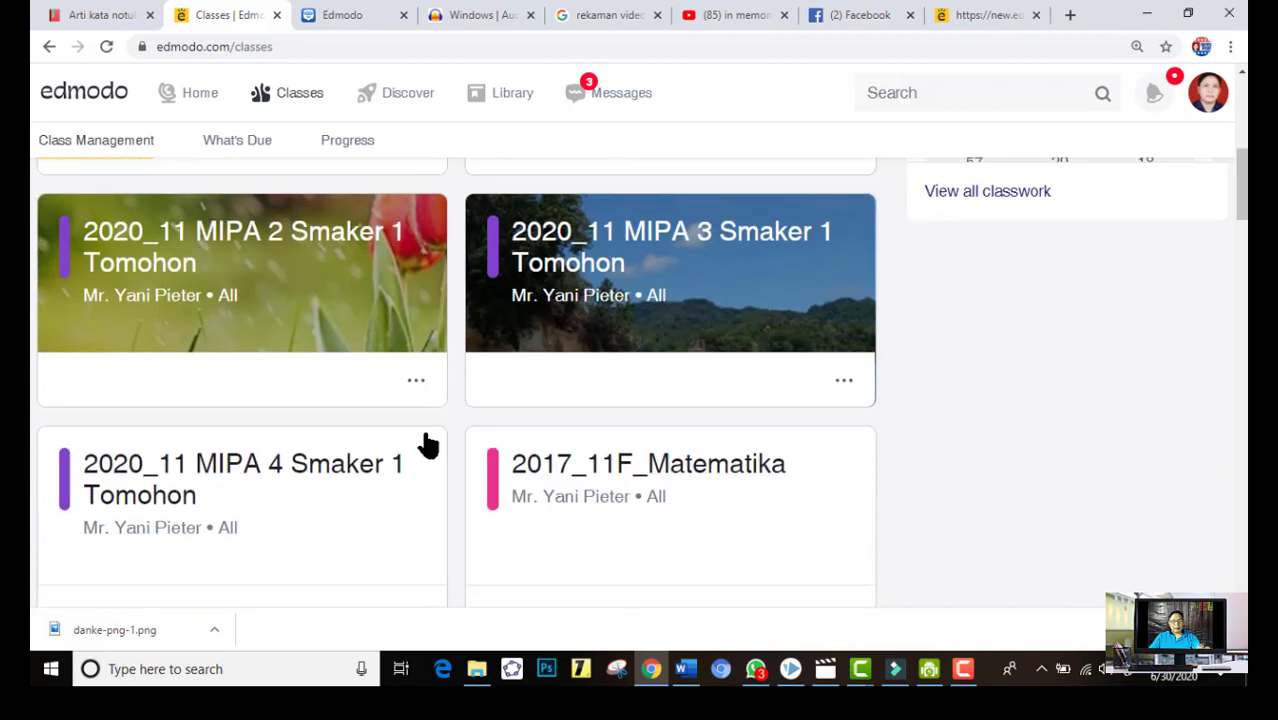
pyautogui.scroll(-3, 428, 440)
pyautogui.scroll(6, 434, 445)
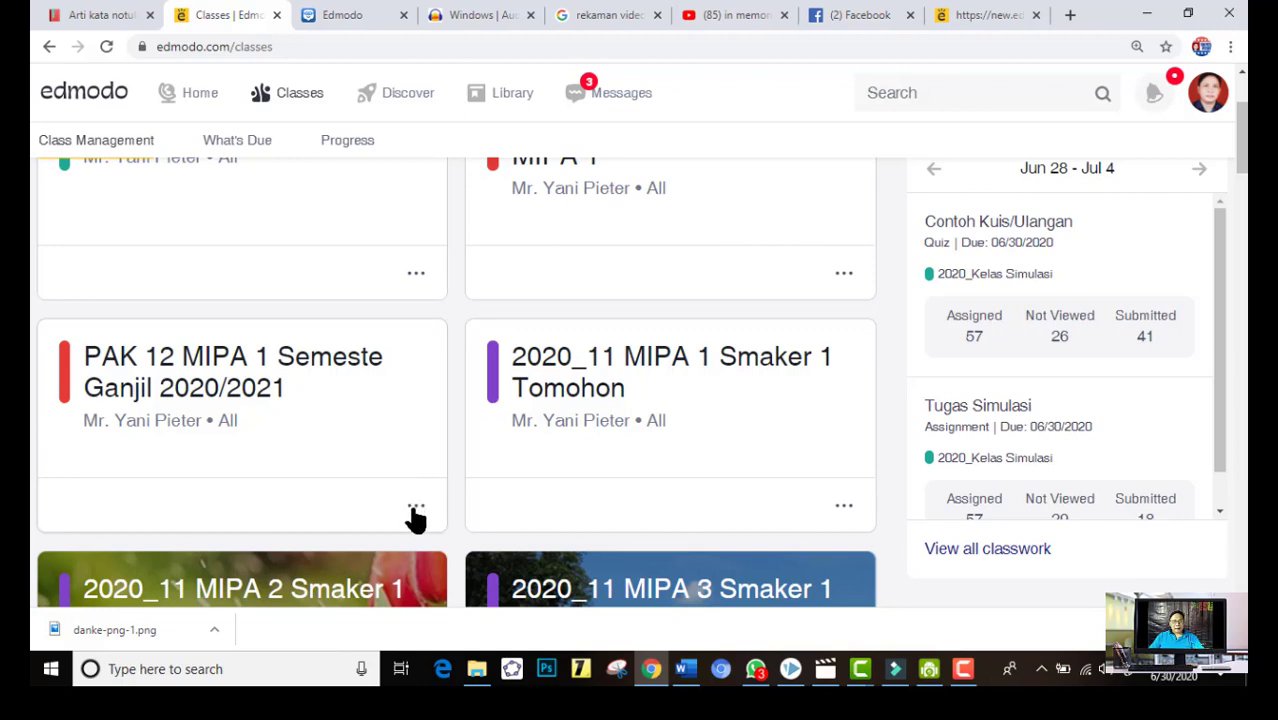
pyautogui.click(416, 508)
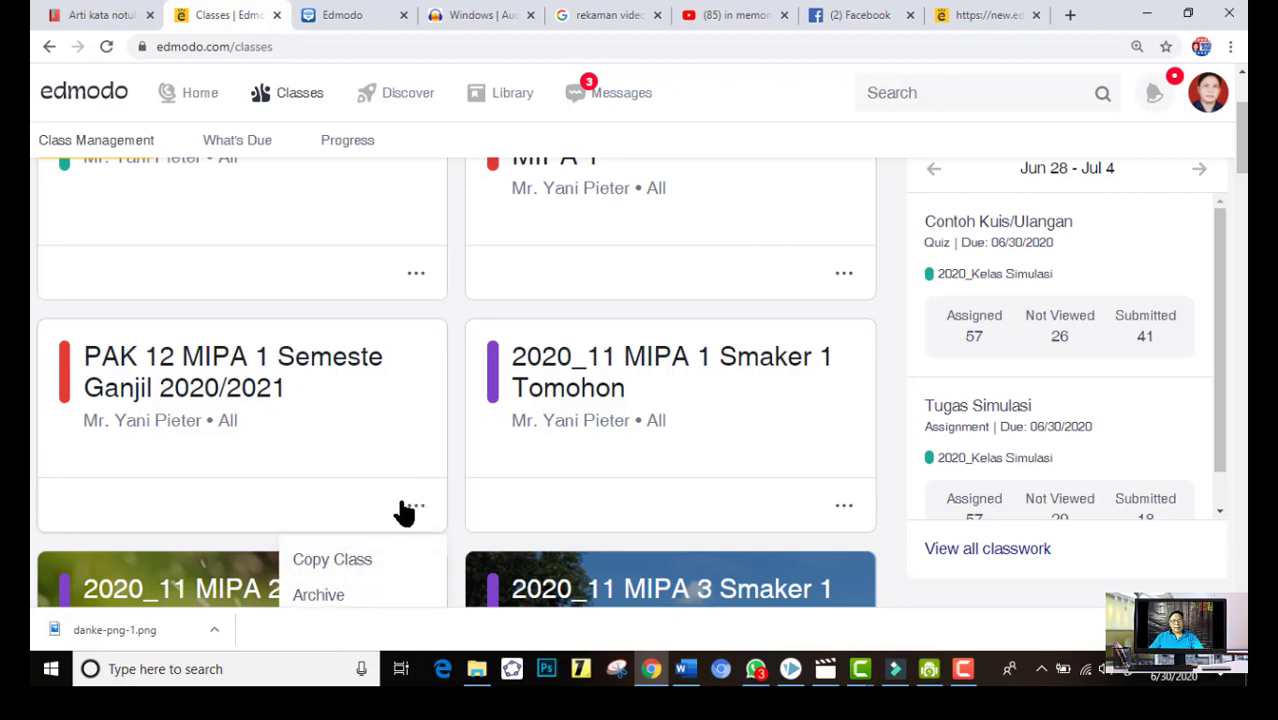
pyautogui.click(311, 370)
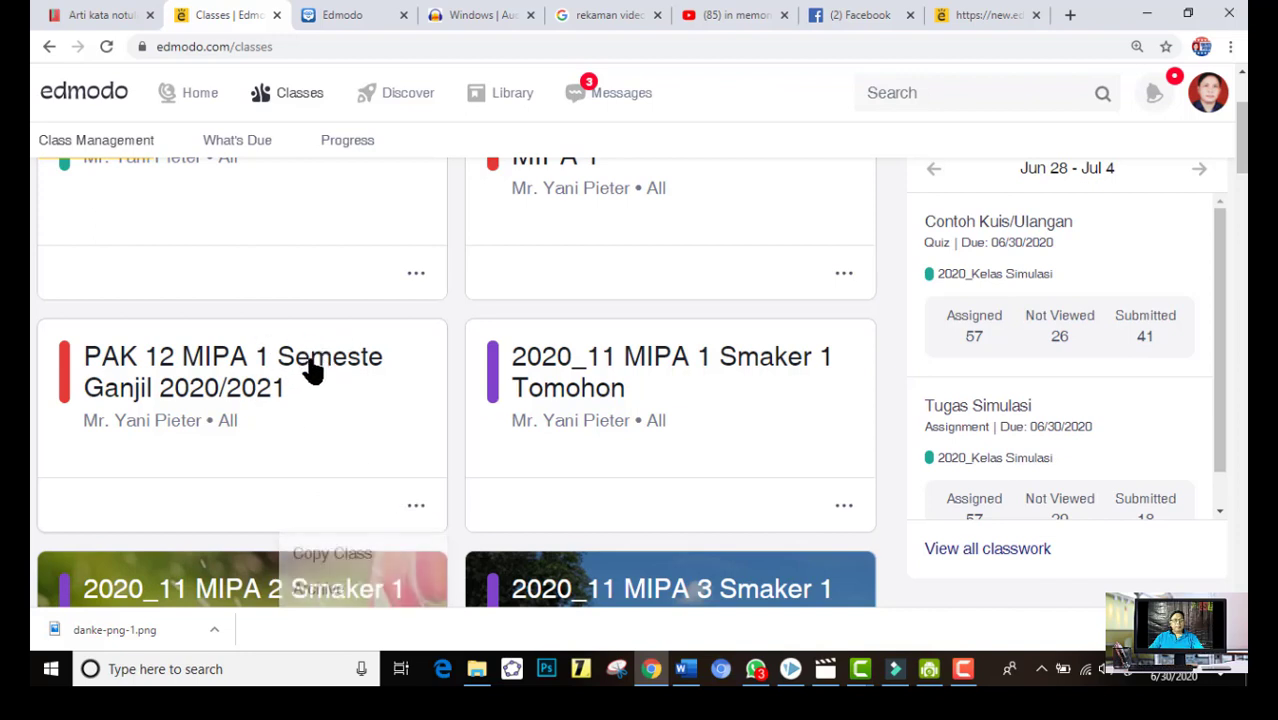
# Open the class PAK 12 MIPA 1 Semeste Ganjil 2020/2021, view its class options, and close them again
pyautogui.click(213, 370)
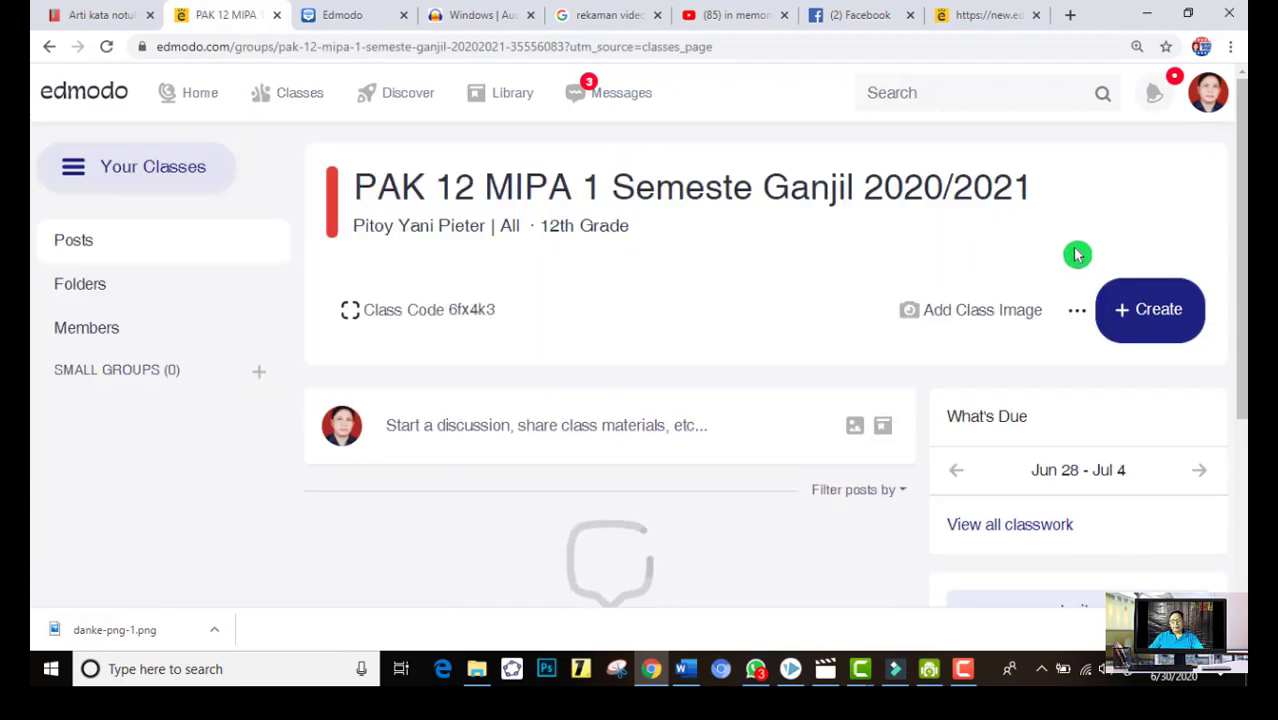
pyautogui.click(1076, 318)
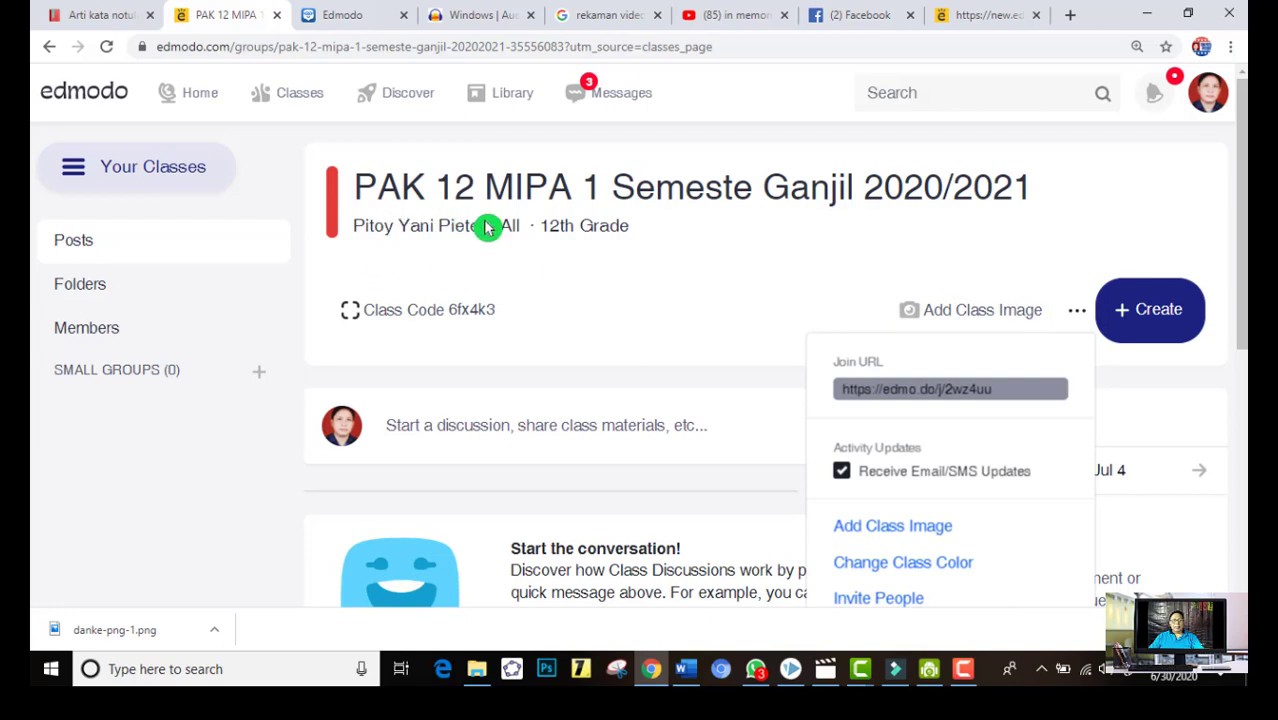
pyautogui.scroll(-2, 1001, 345)
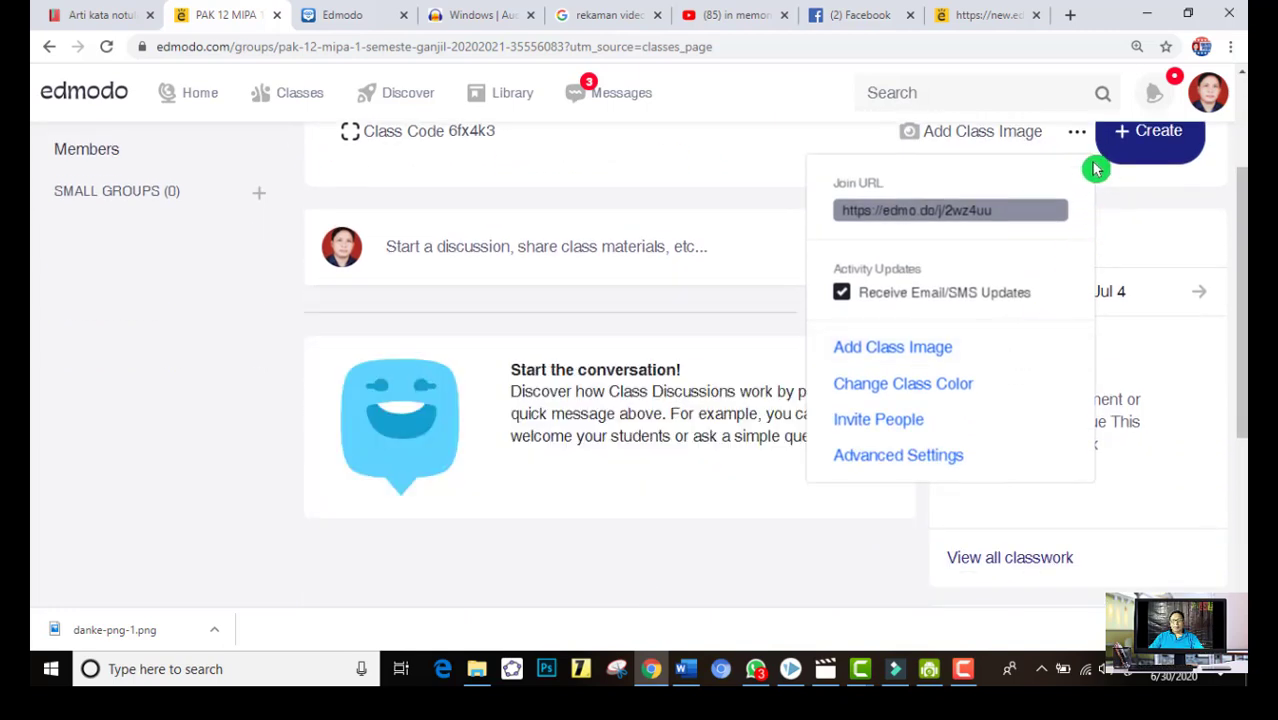
pyautogui.click(1075, 136)
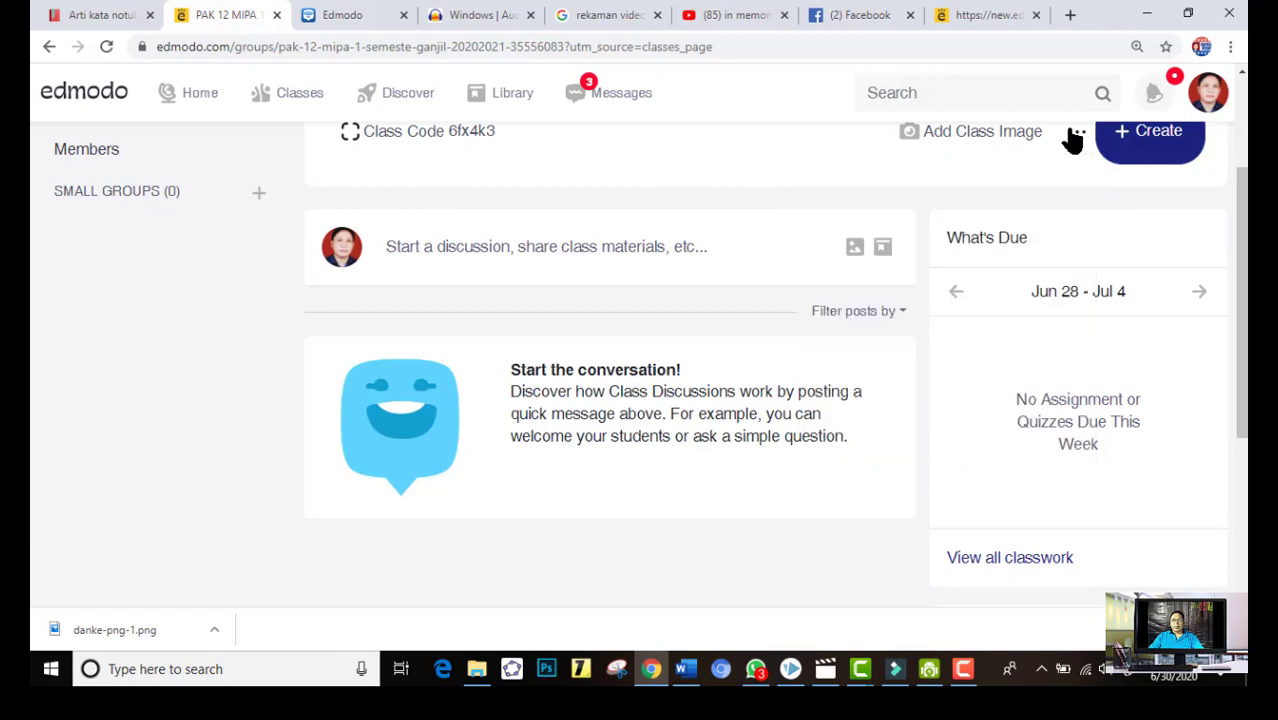
# Review the class's Advanced Settings, including the Copy Class, Archive and Delete options, and close them without saving
pyautogui.click(1073, 138)
pyautogui.click(922, 458)
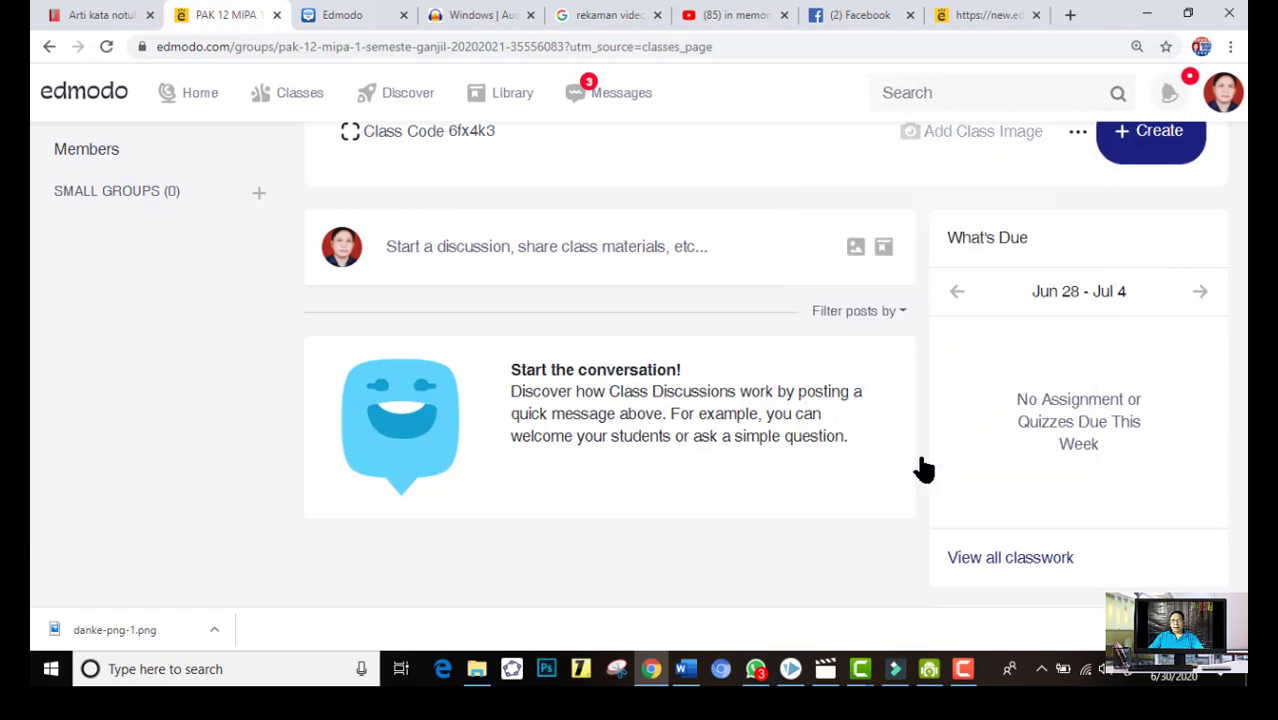
pyautogui.scroll(-2, 705, 455)
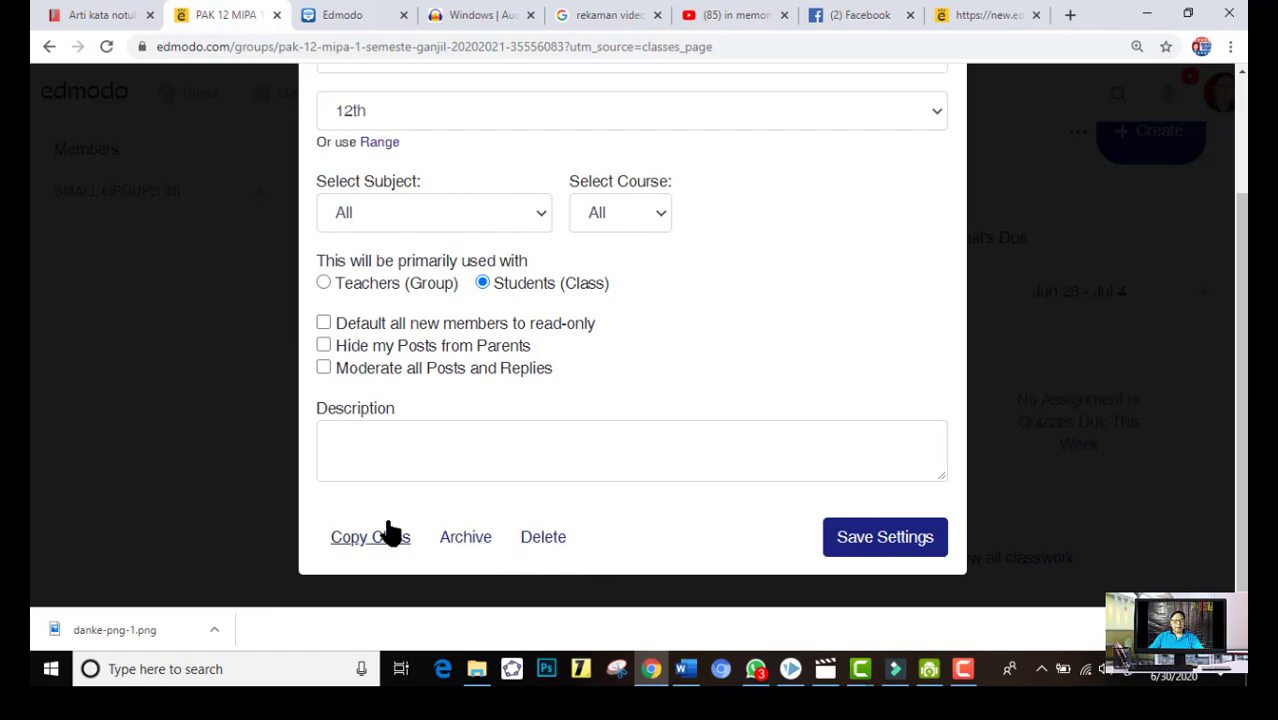
pyautogui.scroll(2, 1012, 320)
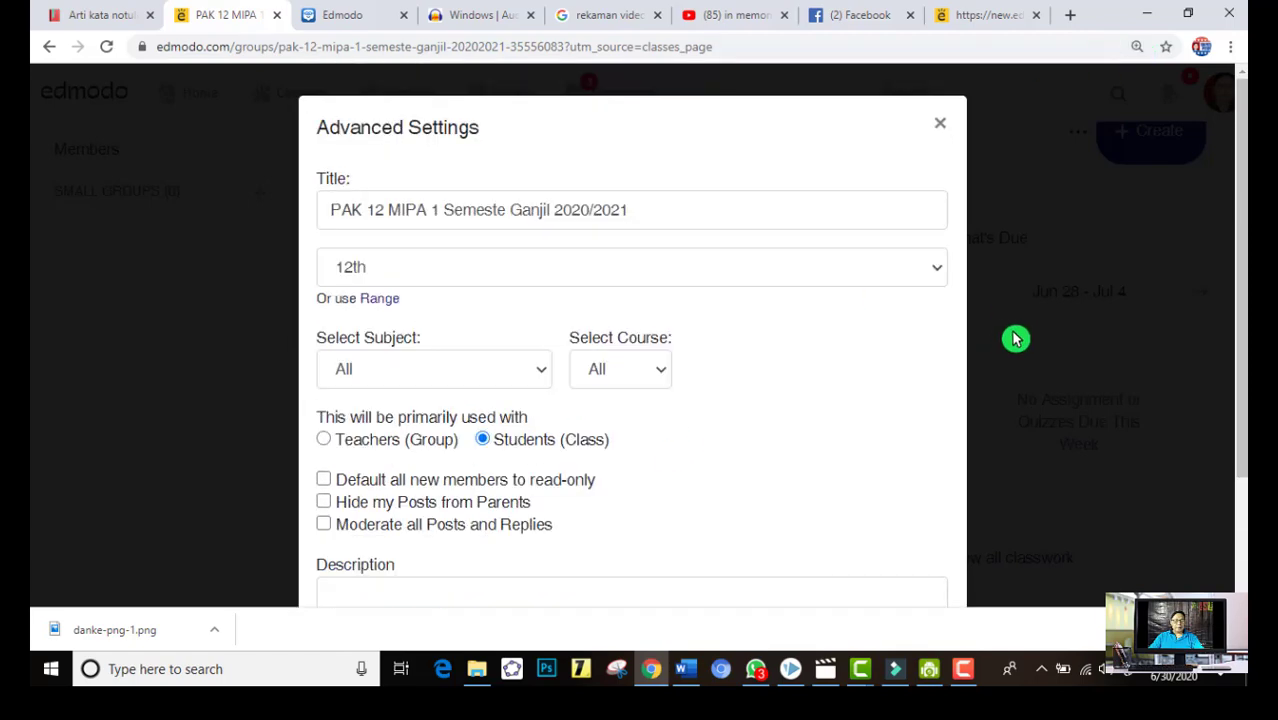
pyautogui.click(940, 123)
pyautogui.scroll(1, 1010, 240)
pyautogui.scroll(2, 990, 267)
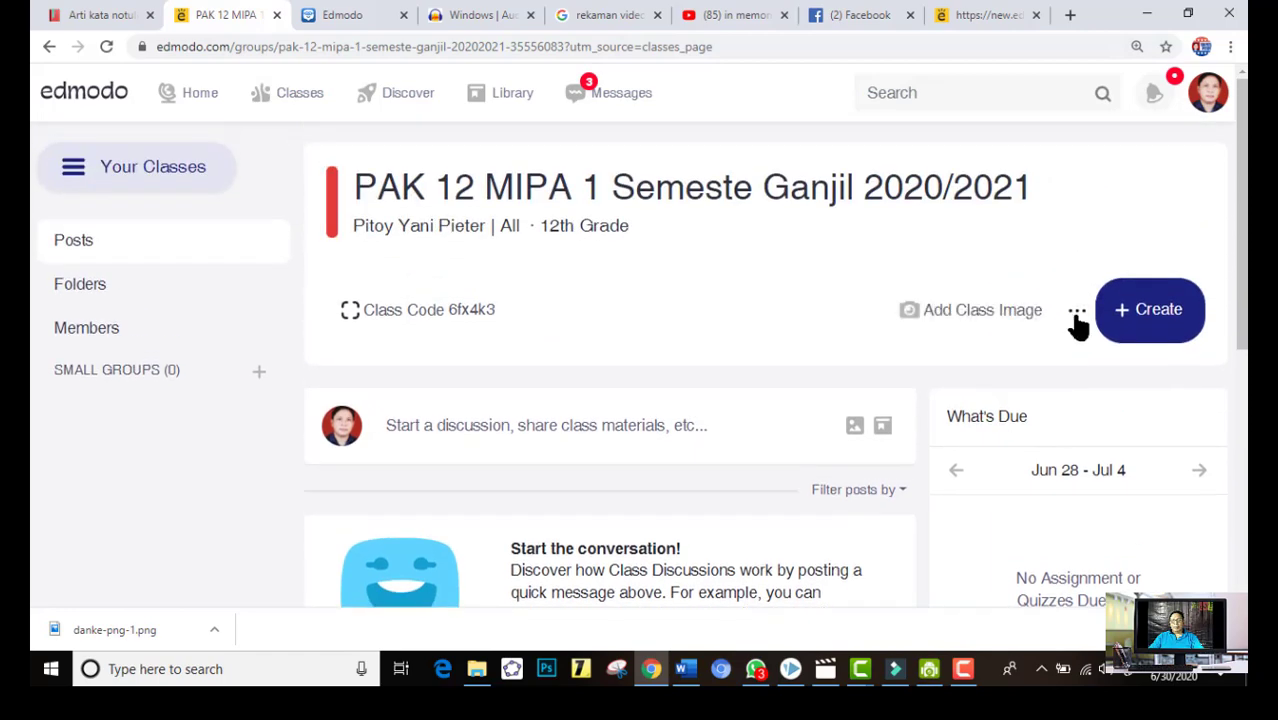
# Delete the class PAK 12 MIPA 1 Semeste Ganjil 2020/2021 through its Advanced Settings and confirm the deletion
pyautogui.click(1076, 314)
pyautogui.scroll(-3, 942, 505)
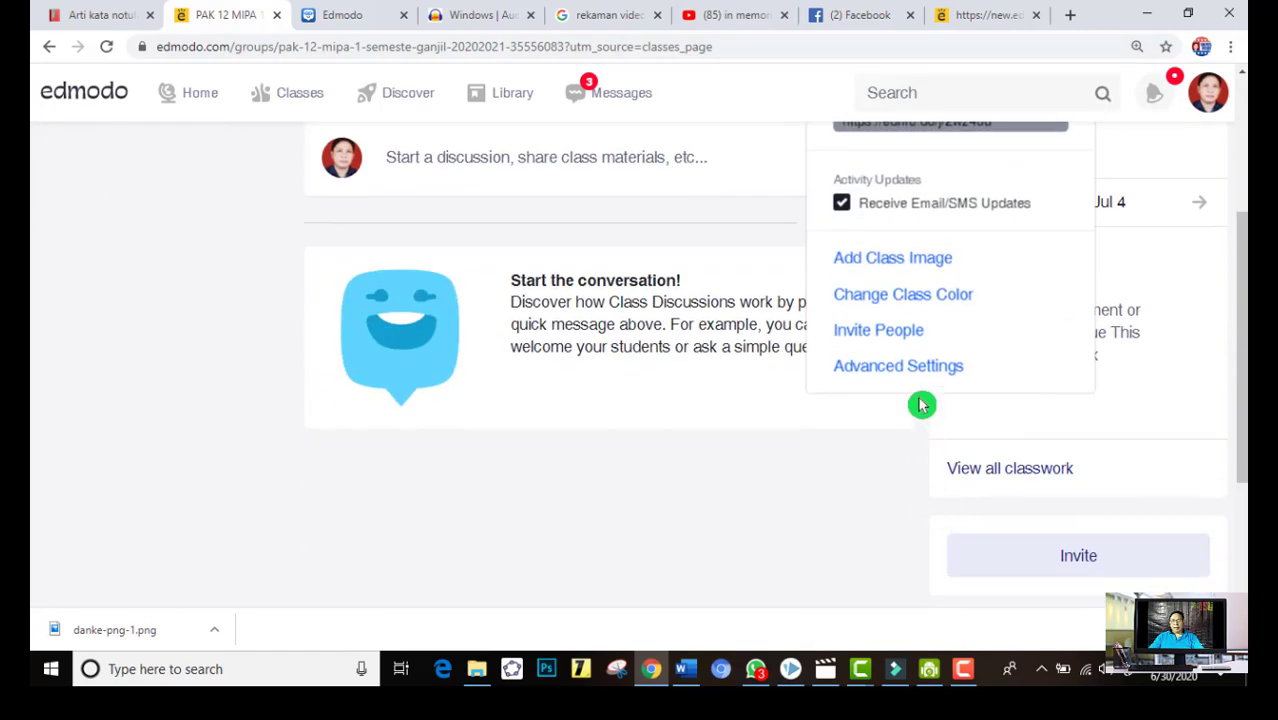
pyautogui.click(907, 366)
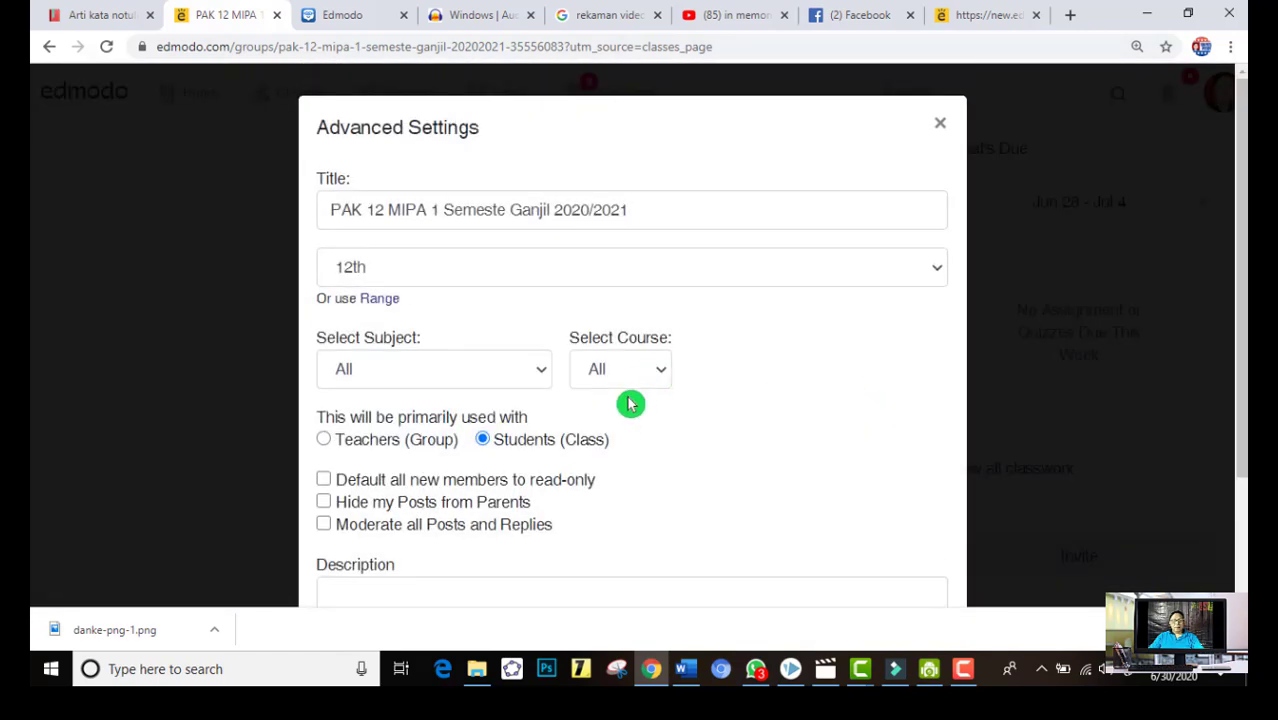
pyautogui.scroll(-2, 630, 403)
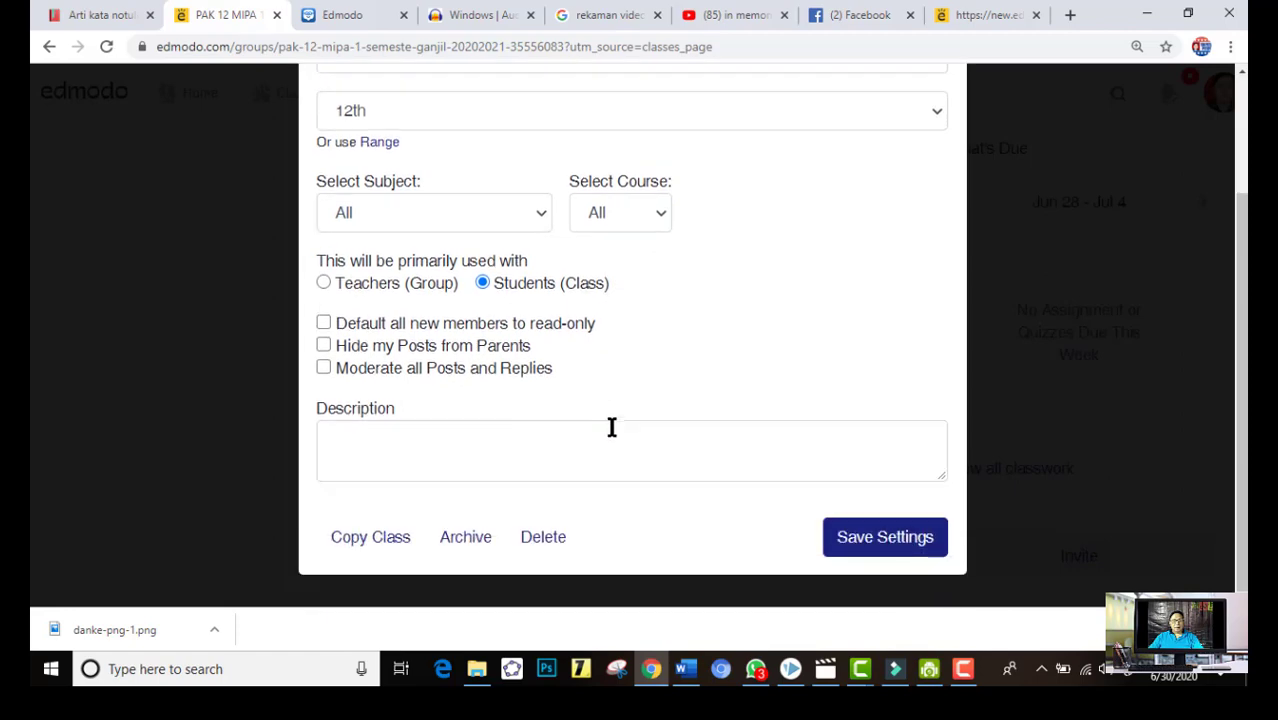
pyautogui.click(542, 537)
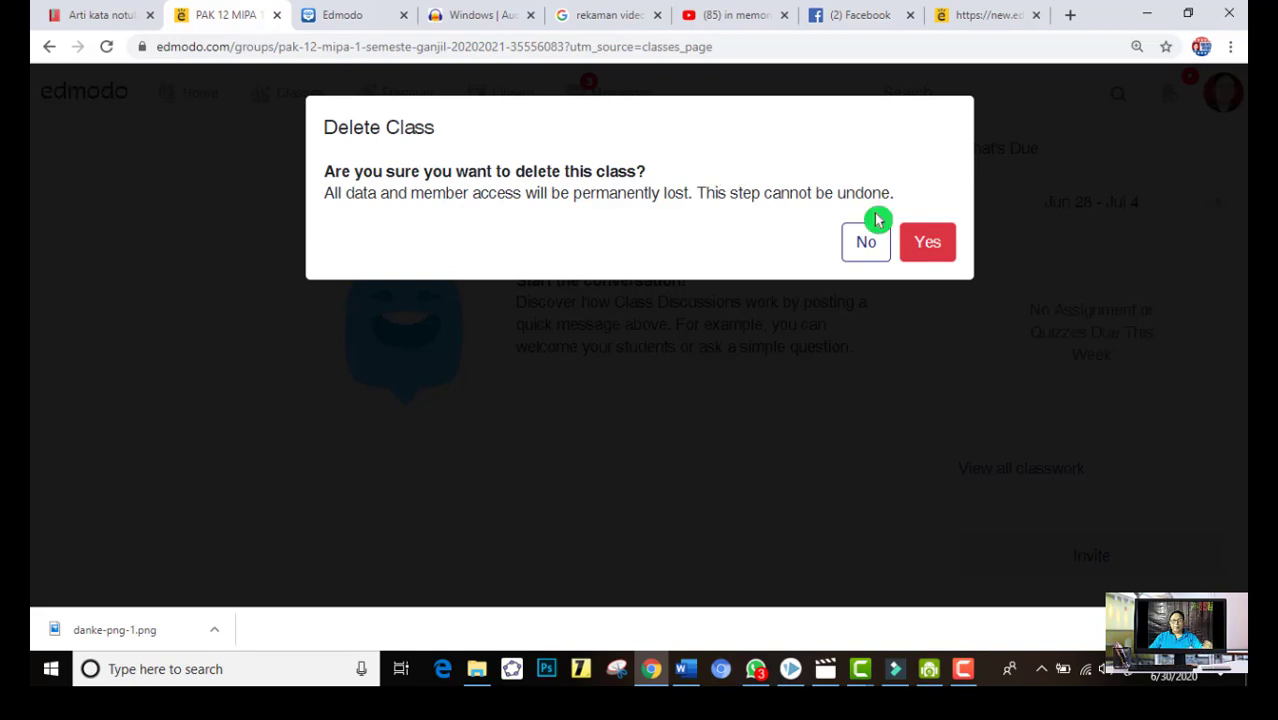
pyautogui.click(928, 245)
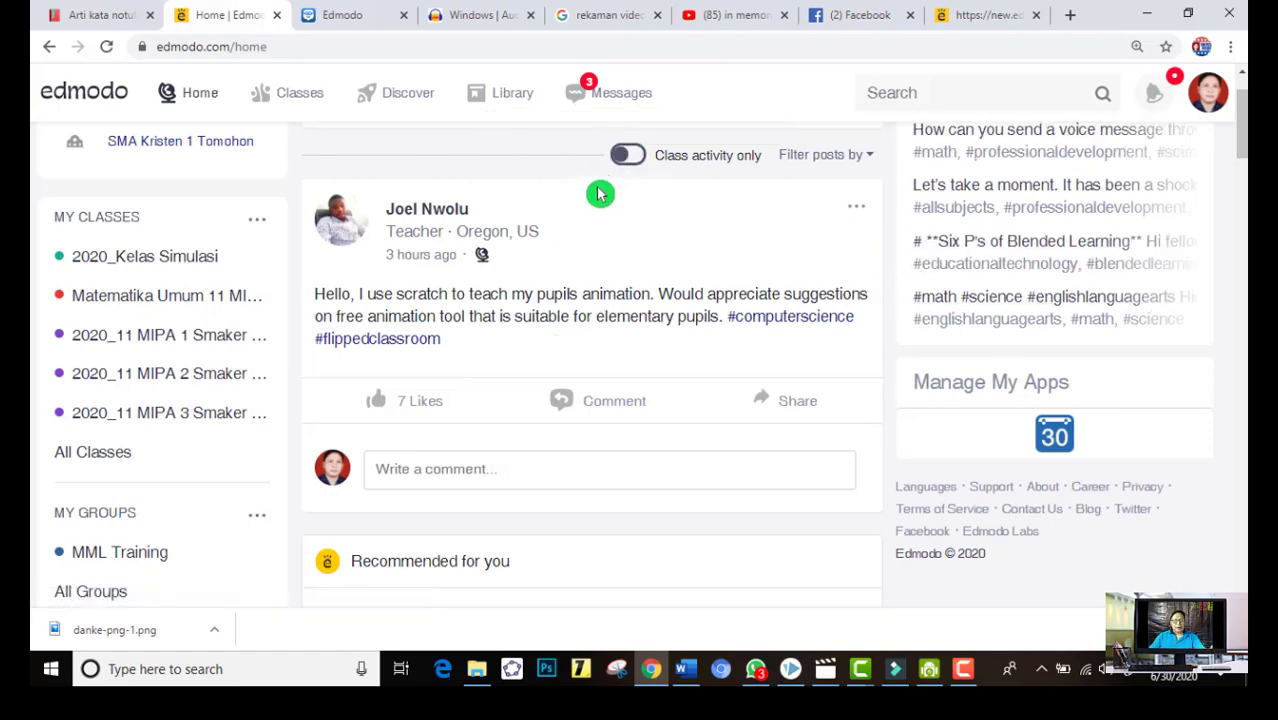
# Browse the teachers' posts in the home feed, dismissing the incoming chat notification
pyautogui.scroll(2, 513, 310)
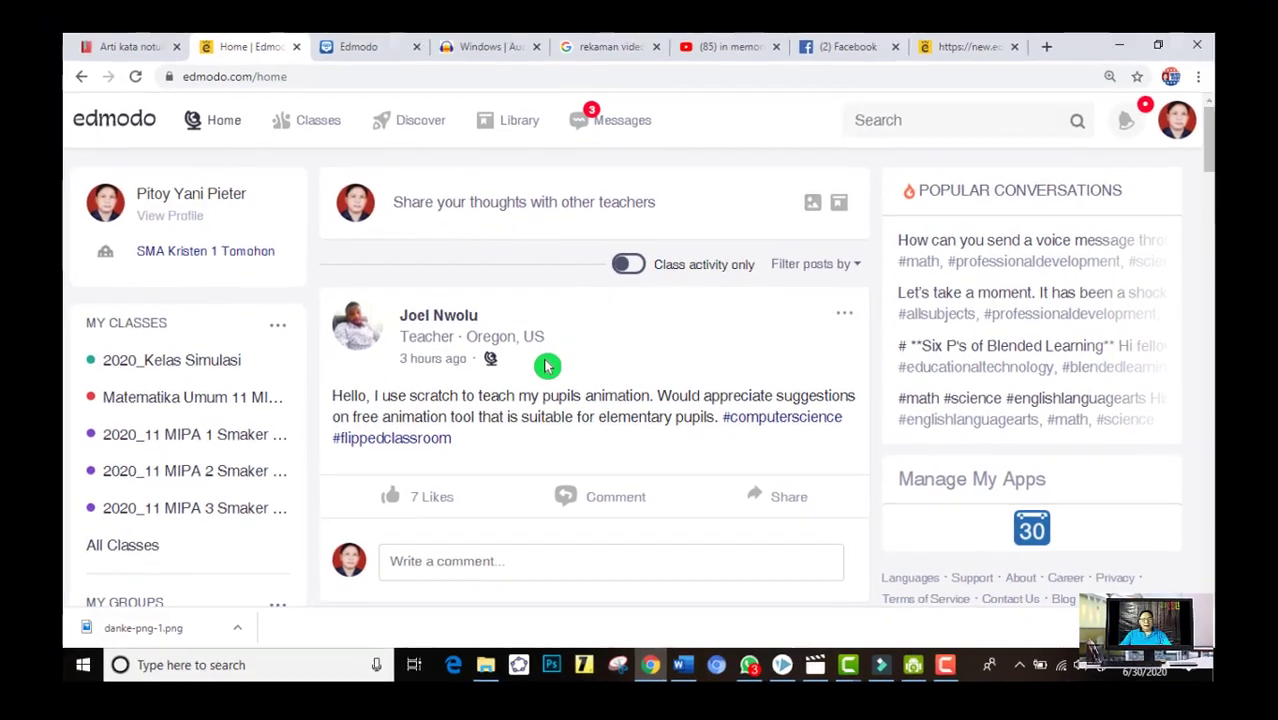
pyautogui.scroll(-3, 572, 372)
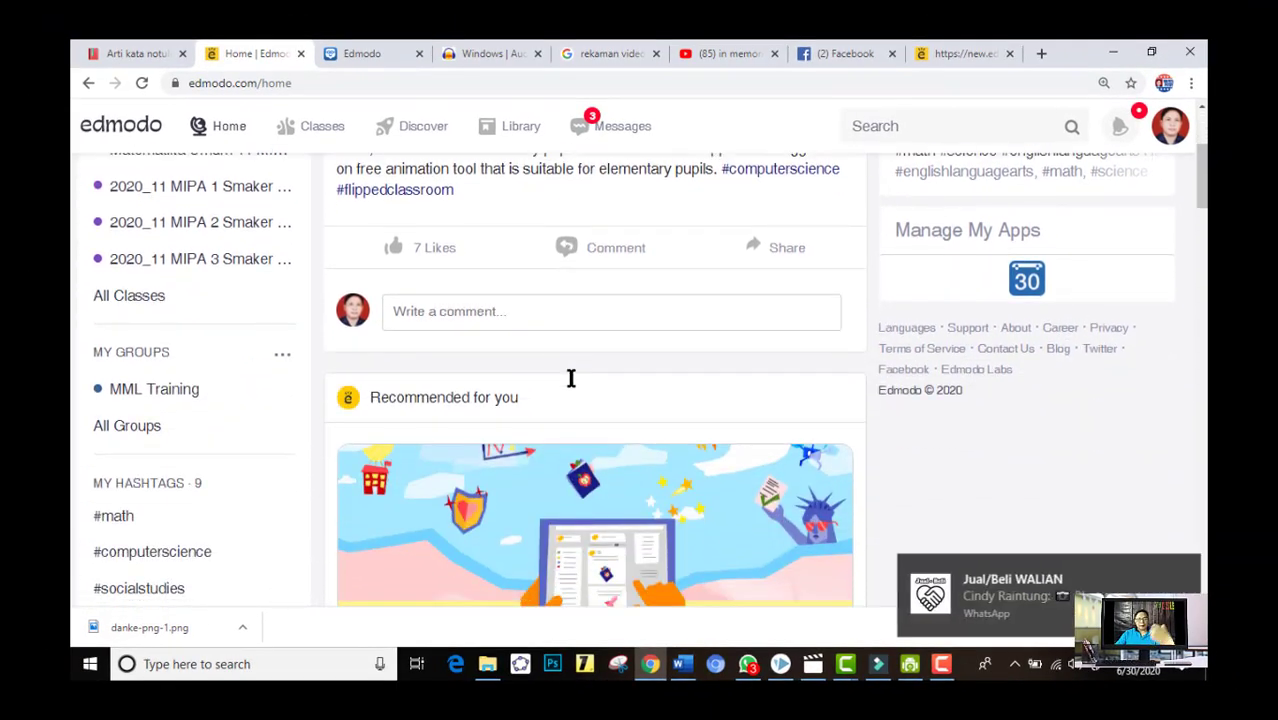
pyautogui.scroll(-6, 571, 378)
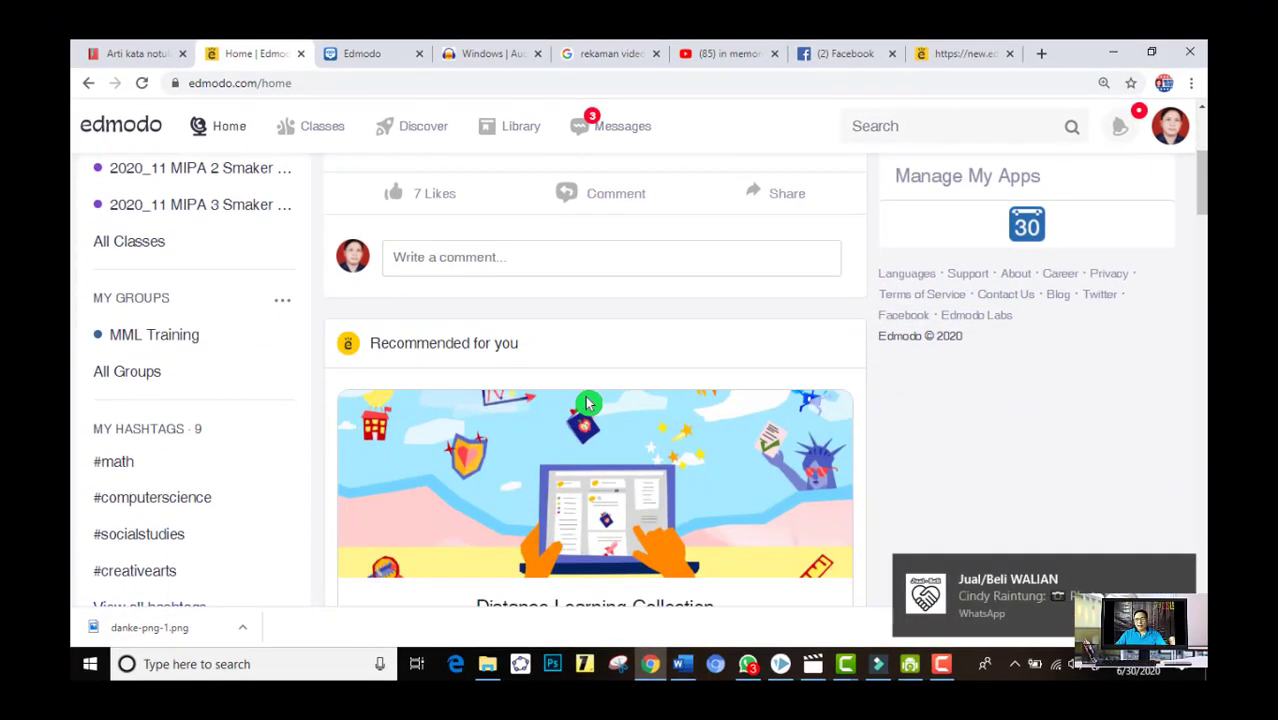
pyautogui.click(1181, 572)
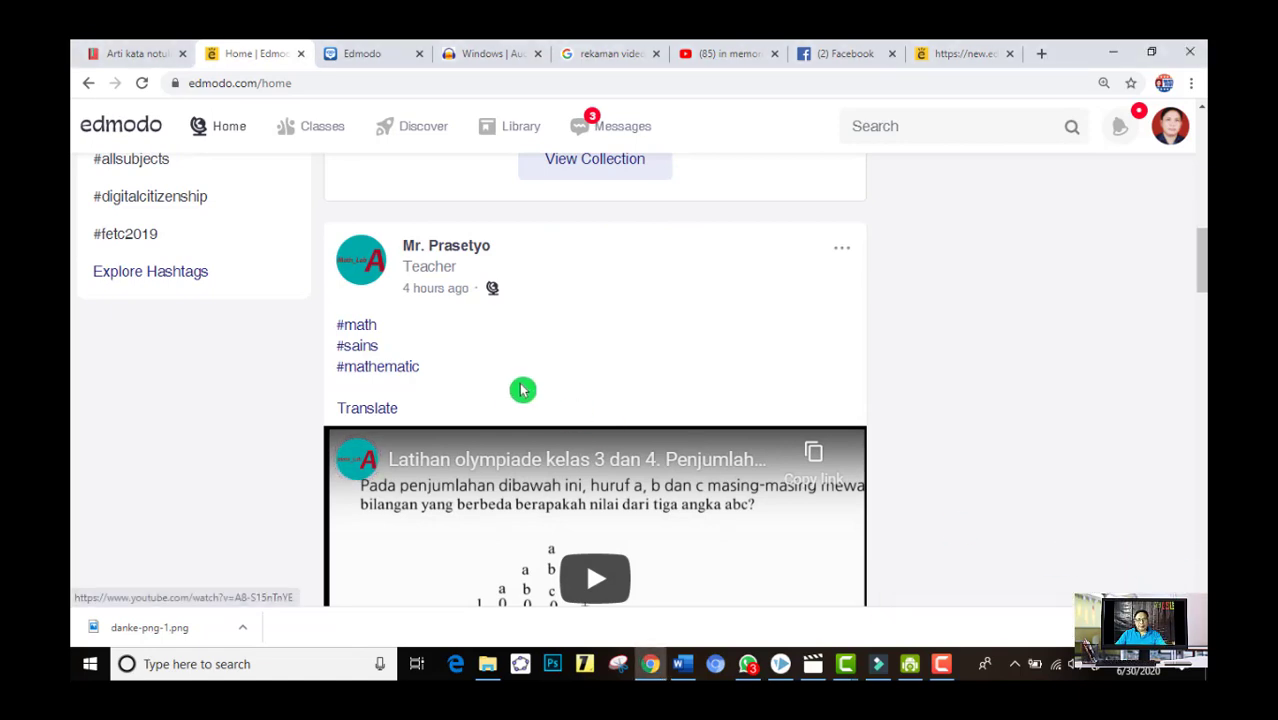
pyautogui.scroll(-4, 522, 388)
pyautogui.scroll(12, 559, 405)
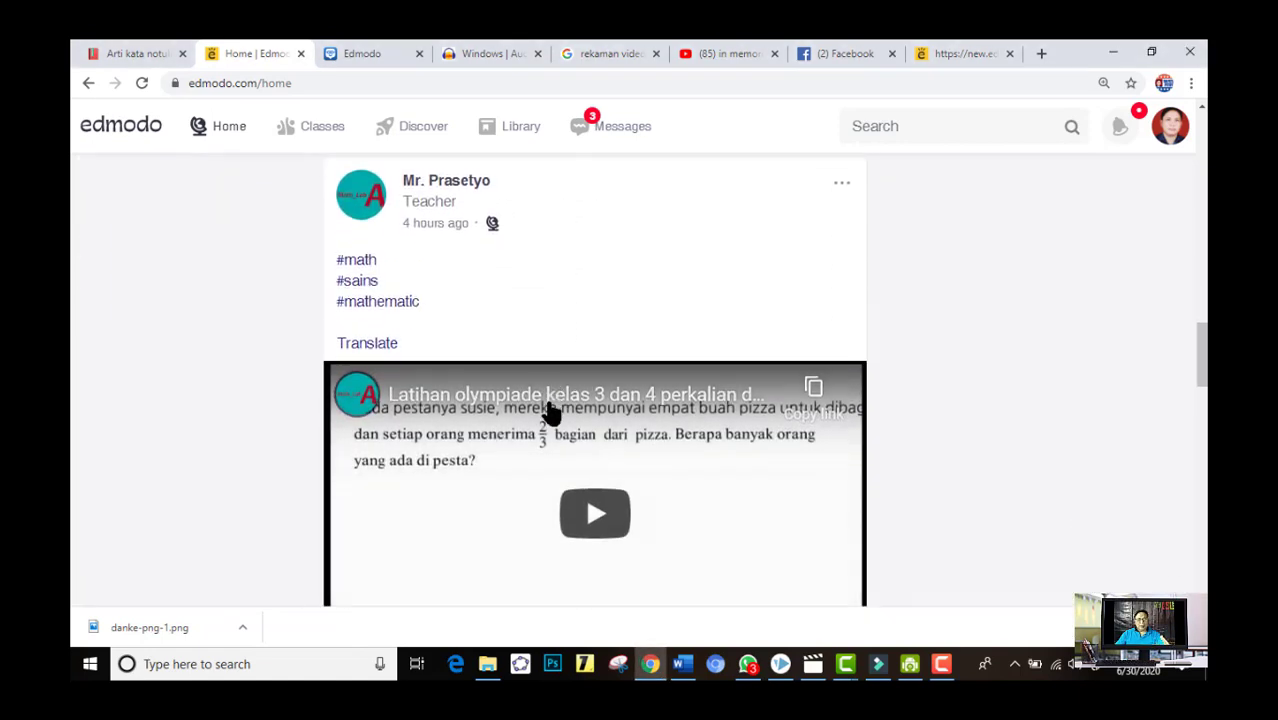
pyautogui.scroll(3, 559, 418)
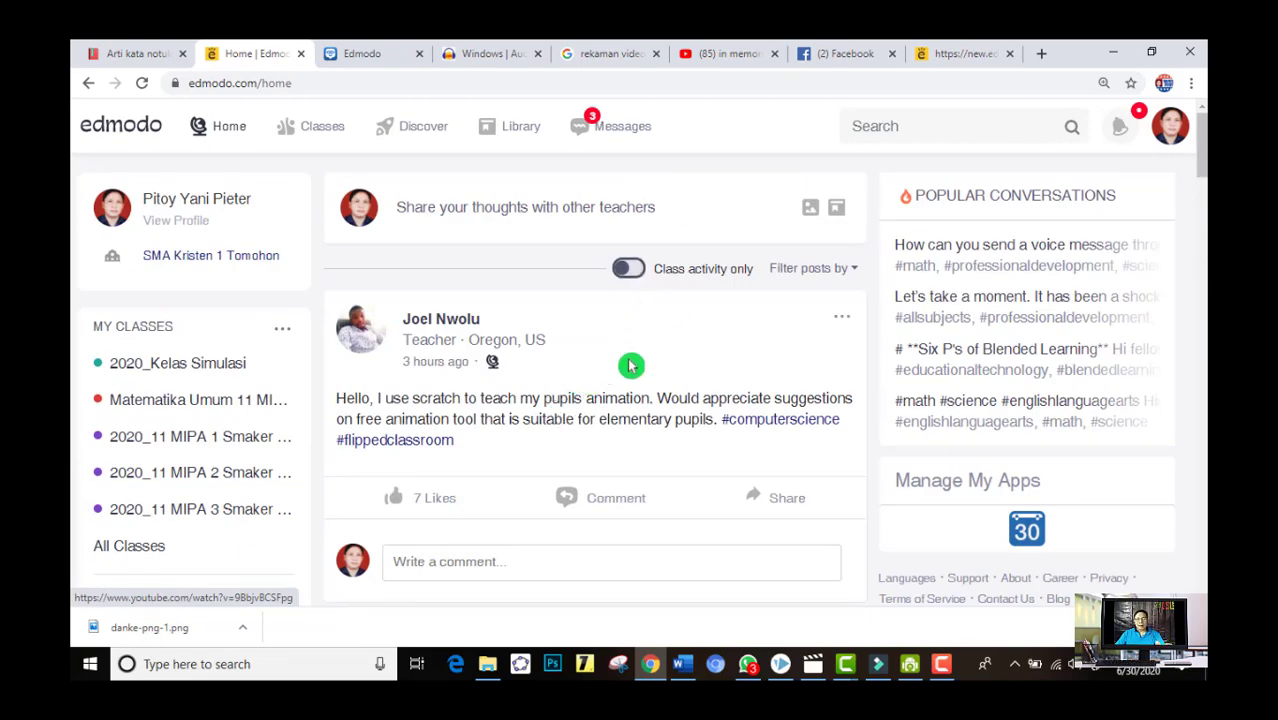
# Limit the home feed to class activity only and look through the class posts
pyautogui.click(630, 270)
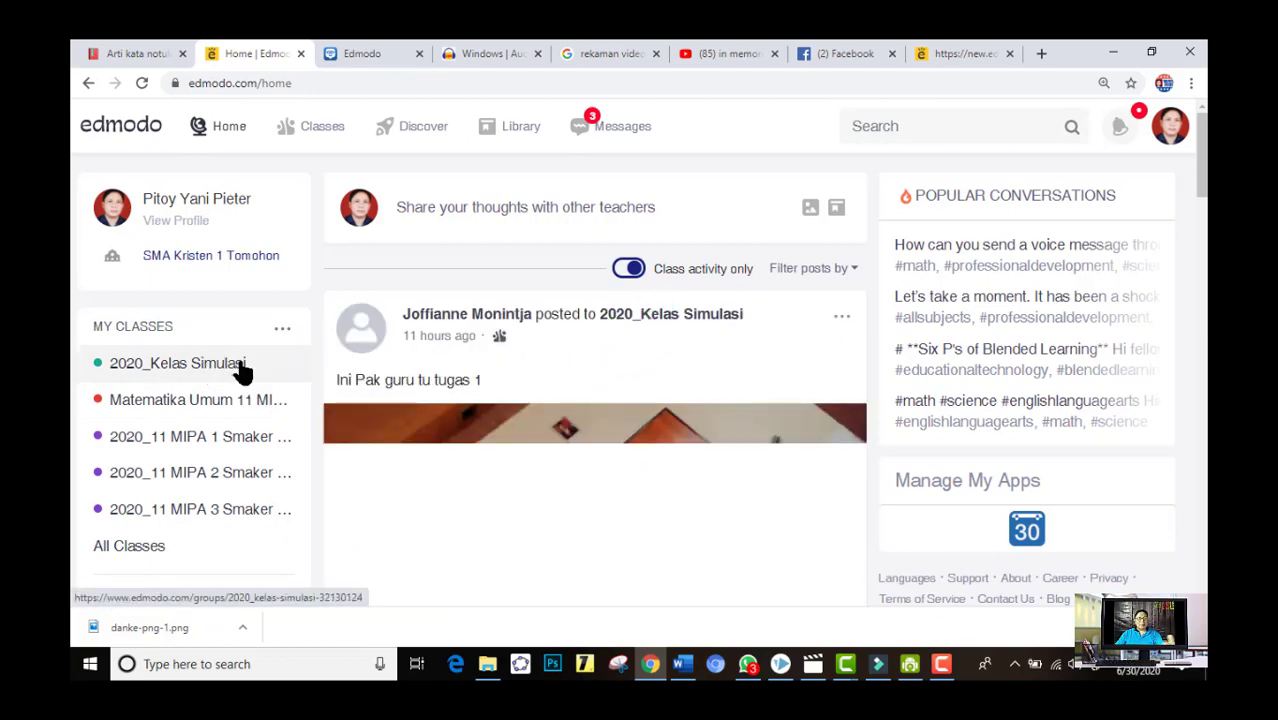
pyautogui.scroll(-3, 528, 440)
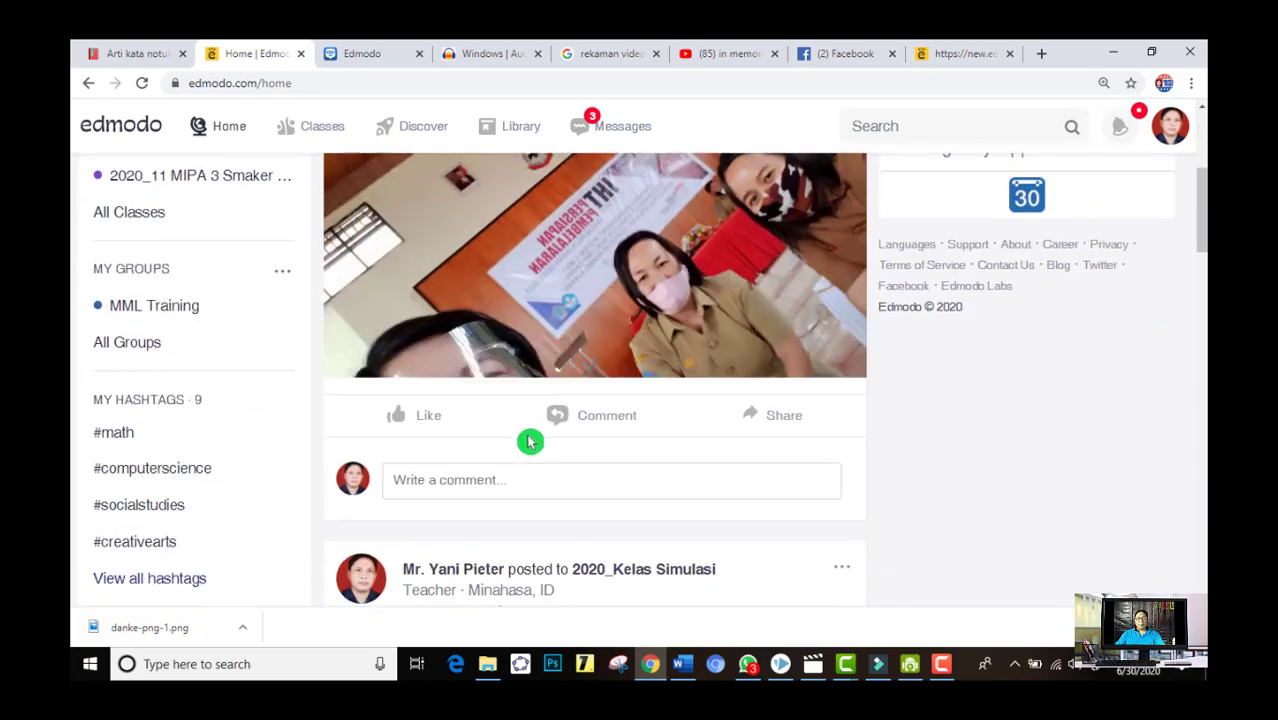